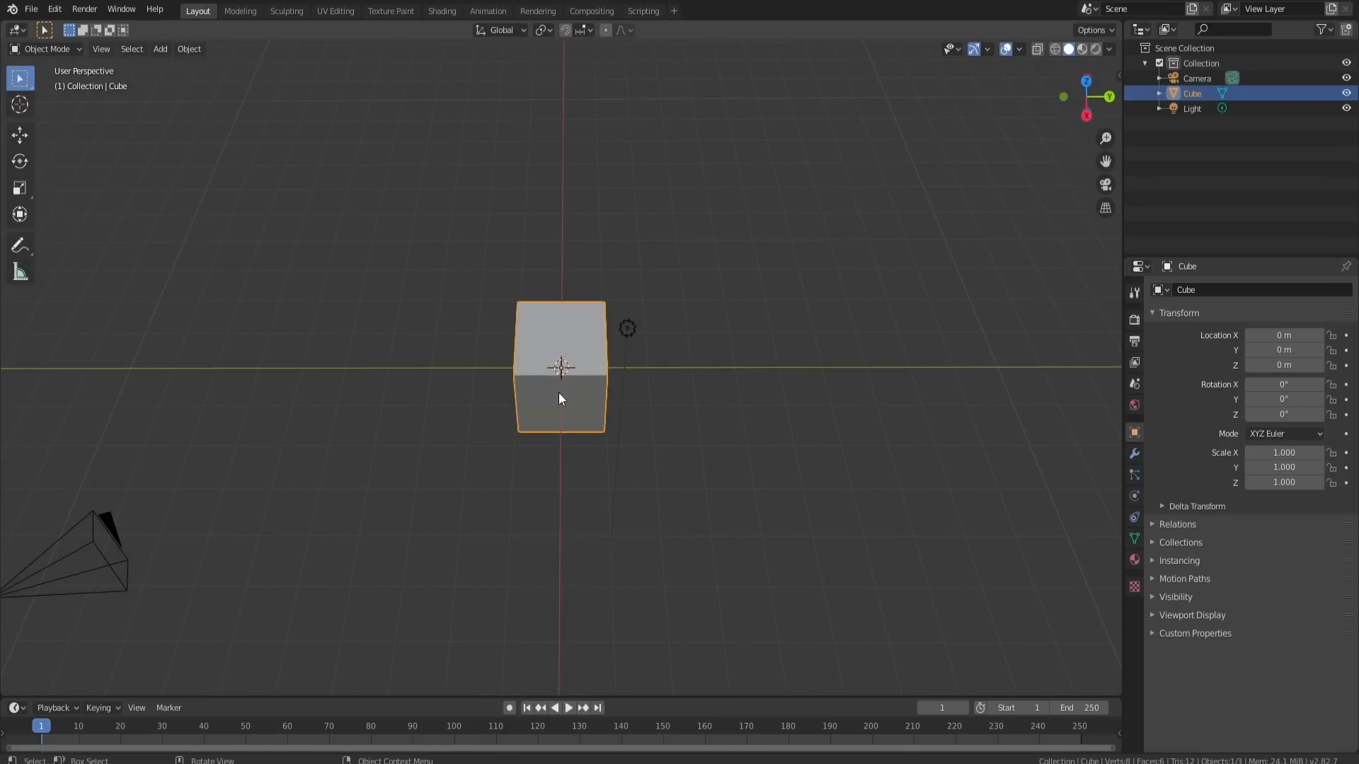
In Edit Mode, raise the cube's bottom face along Z to the world origin level
{"action": "scroll", "coordinate": [567, 385], "scroll_direction": "up", "scroll_amount": 3}
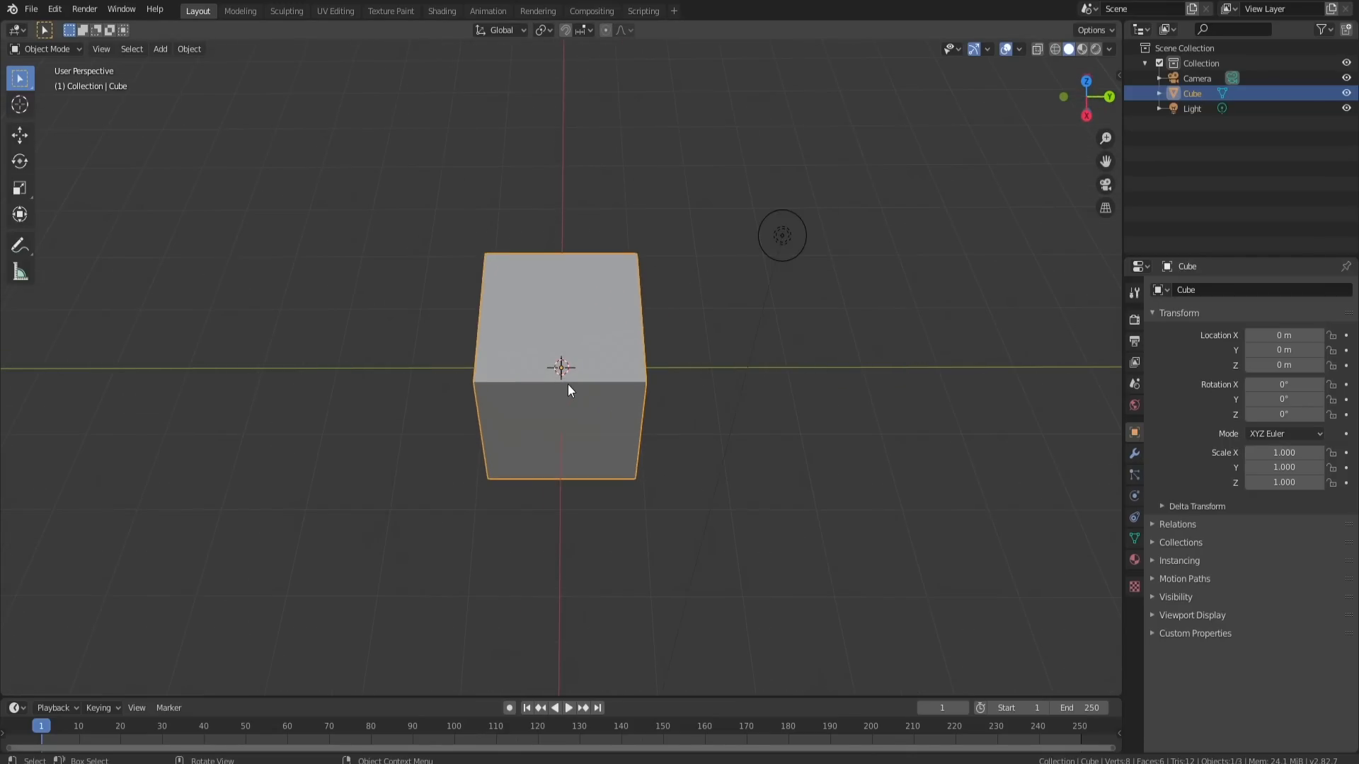
{"action": "middle_click_drag", "start_coordinate": [571, 382], "coordinate": [509, 269]}
{"action": "key", "text": "Tab"}
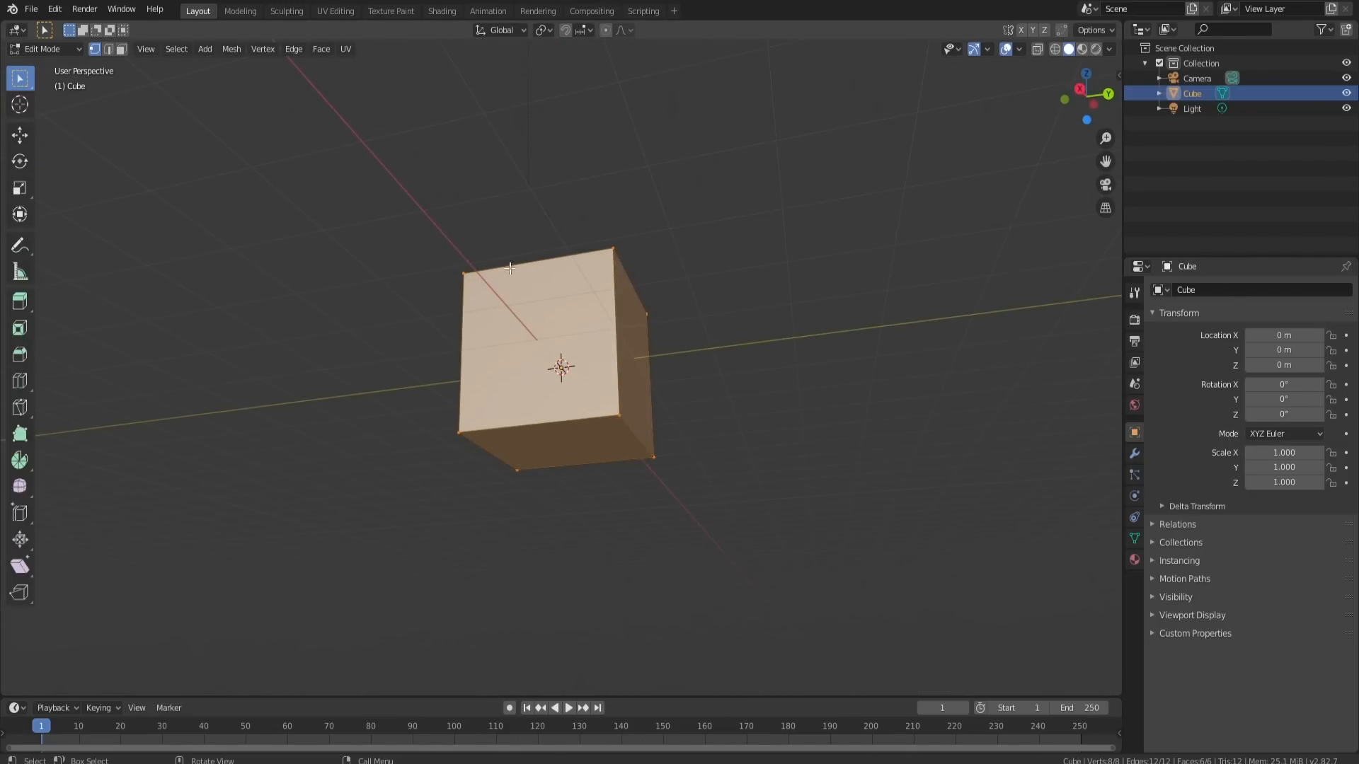
{"action": "left_click", "coordinate": [122, 48]}
{"action": "left_click", "coordinate": [592, 467]}
{"action": "left_click", "coordinate": [579, 450]}
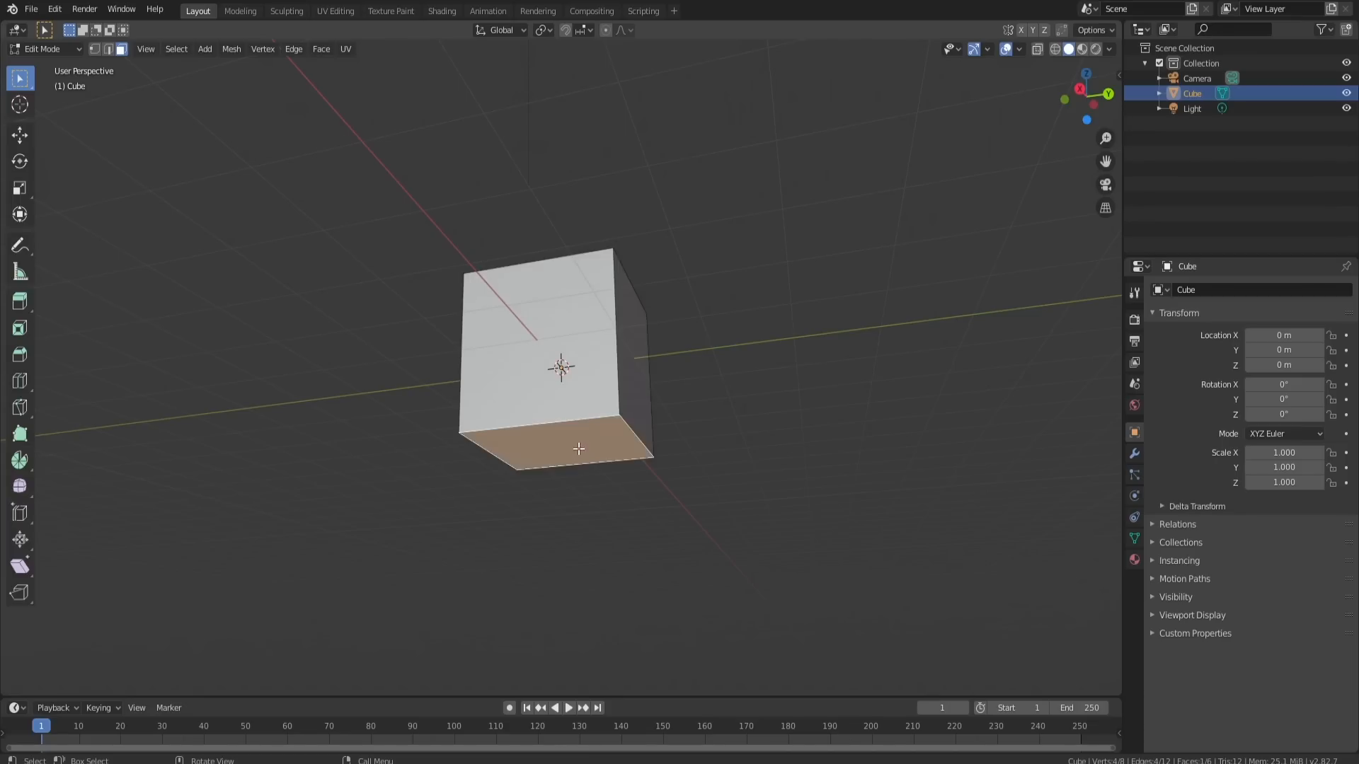
{"action": "middle_click_drag", "start_coordinate": [551, 405], "coordinate": [264, 261]}
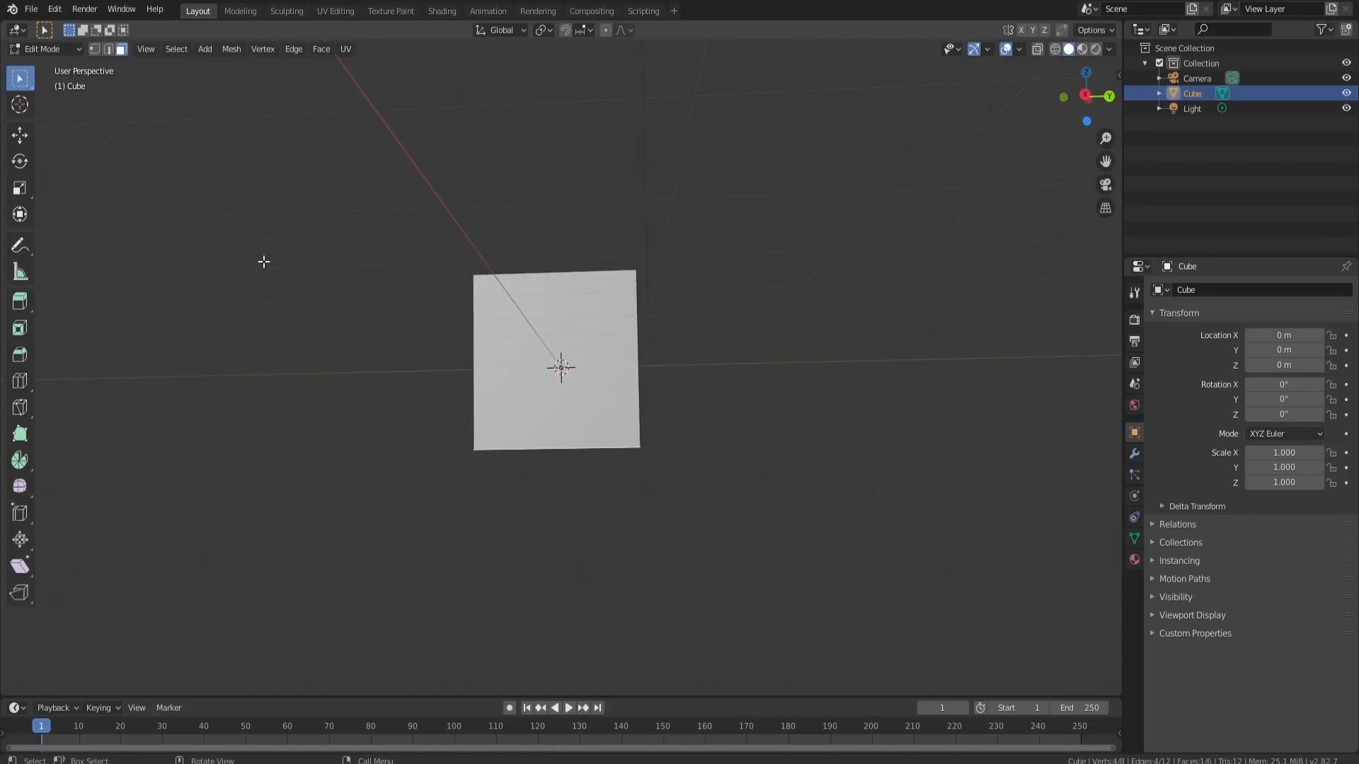
{"action": "left_click", "coordinate": [25, 139]}
{"action": "middle_click_drag", "start_coordinate": [426, 219], "coordinate": [428, 279]}
{"action": "middle_click_drag", "start_coordinate": [507, 384], "coordinate": [504, 315]}
{"action": "left_click", "coordinate": [548, 452]}
{"action": "left_click_drag", "start_coordinate": [561, 393], "coordinate": [560, 308]}
{"action": "middle_click_drag", "start_coordinate": [679, 276], "coordinate": [651, 387]}
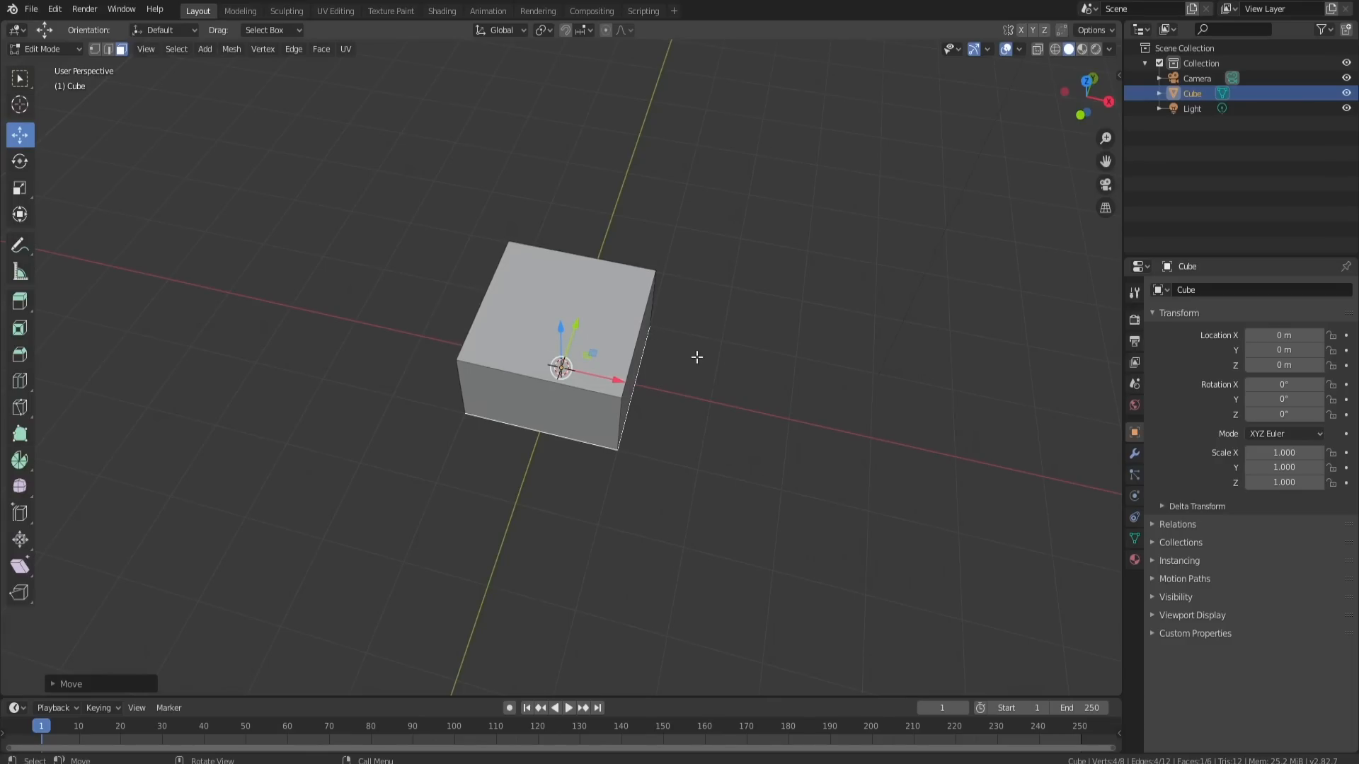
Scale the entire box by 0.75 along the X axis
{"action": "middle_click_drag", "start_coordinate": [794, 369], "coordinate": [702, 221]}
{"action": "key", "text": "a"}
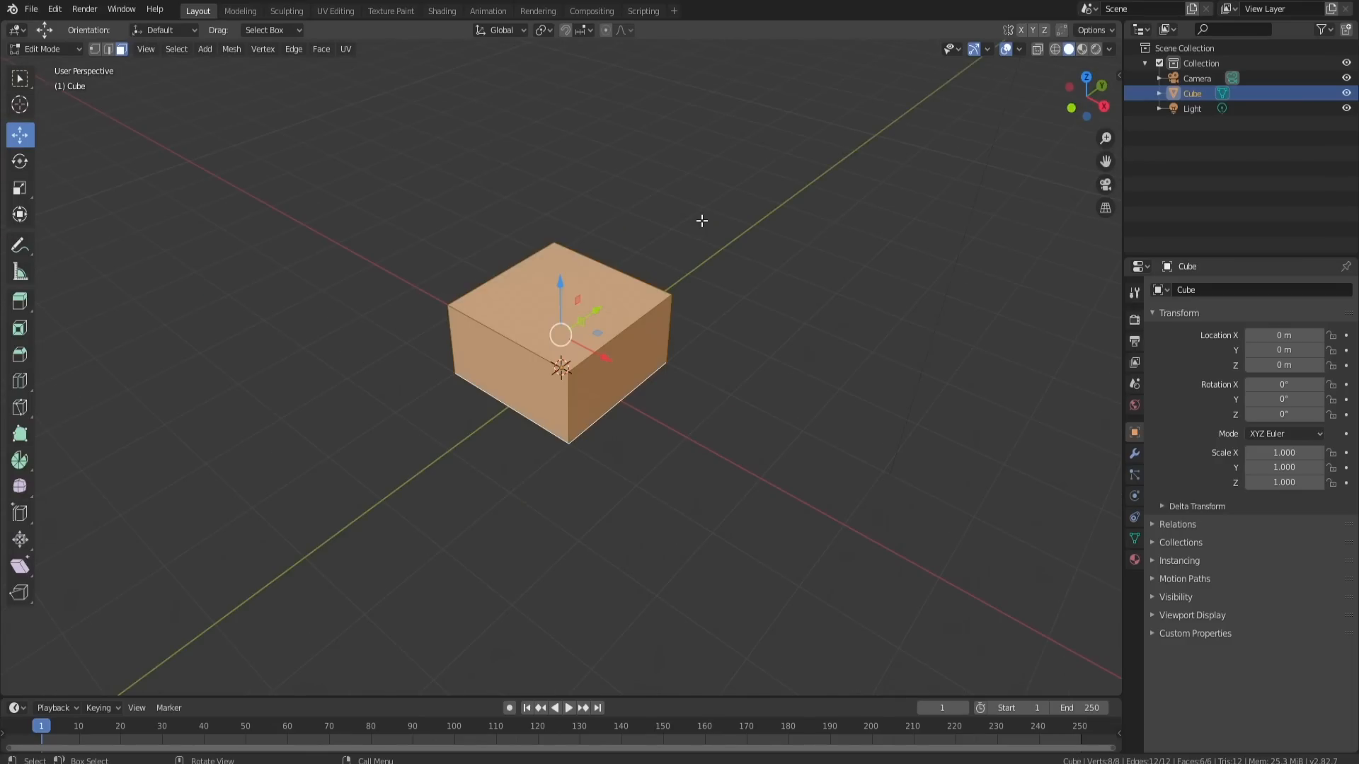
{"action": "key", "text": "s"}
{"action": "key", "text": "x"}
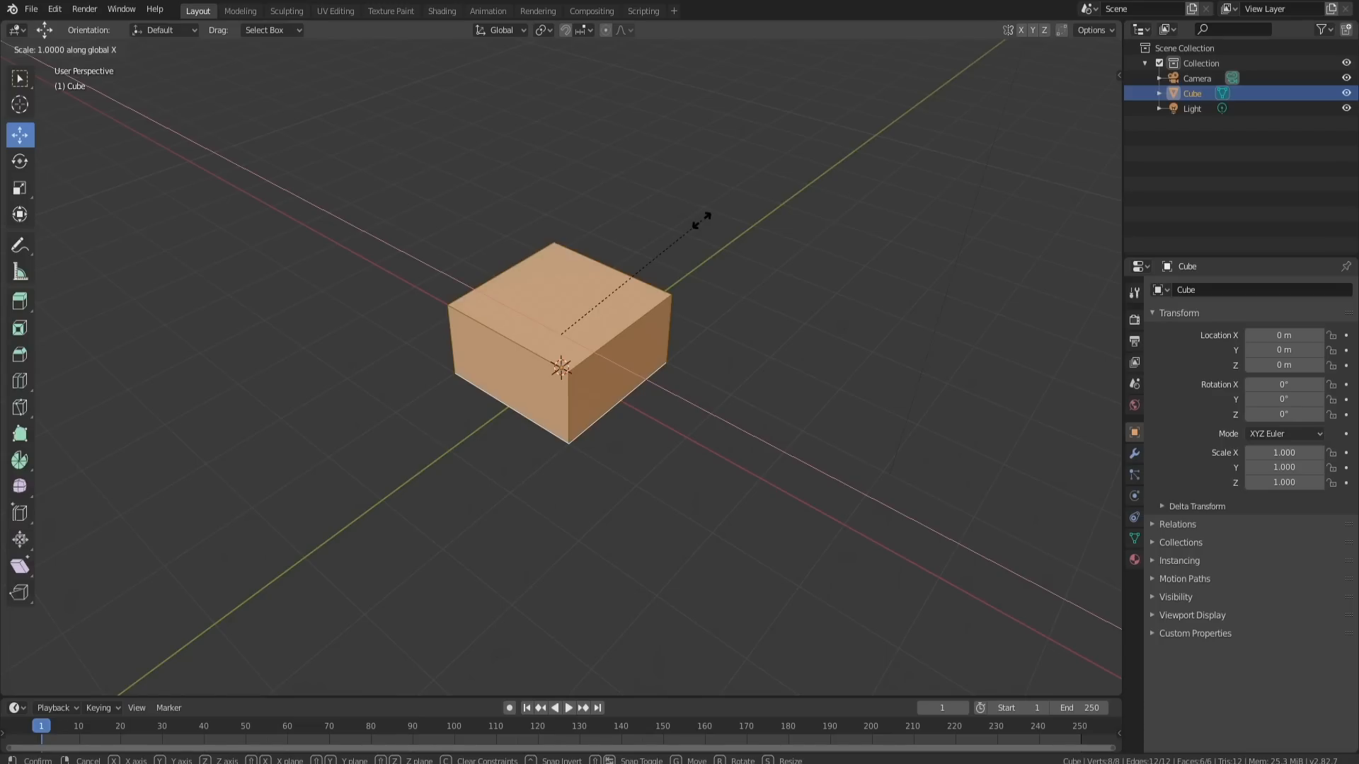
{"action": "type", "text": ".75"}
{"action": "key", "text": "Return"}
{"action": "middle_click_drag", "start_coordinate": [679, 212], "coordinate": [659, 279]}
{"action": "scroll", "coordinate": [543, 291], "scroll_direction": "up", "scroll_amount": 3}
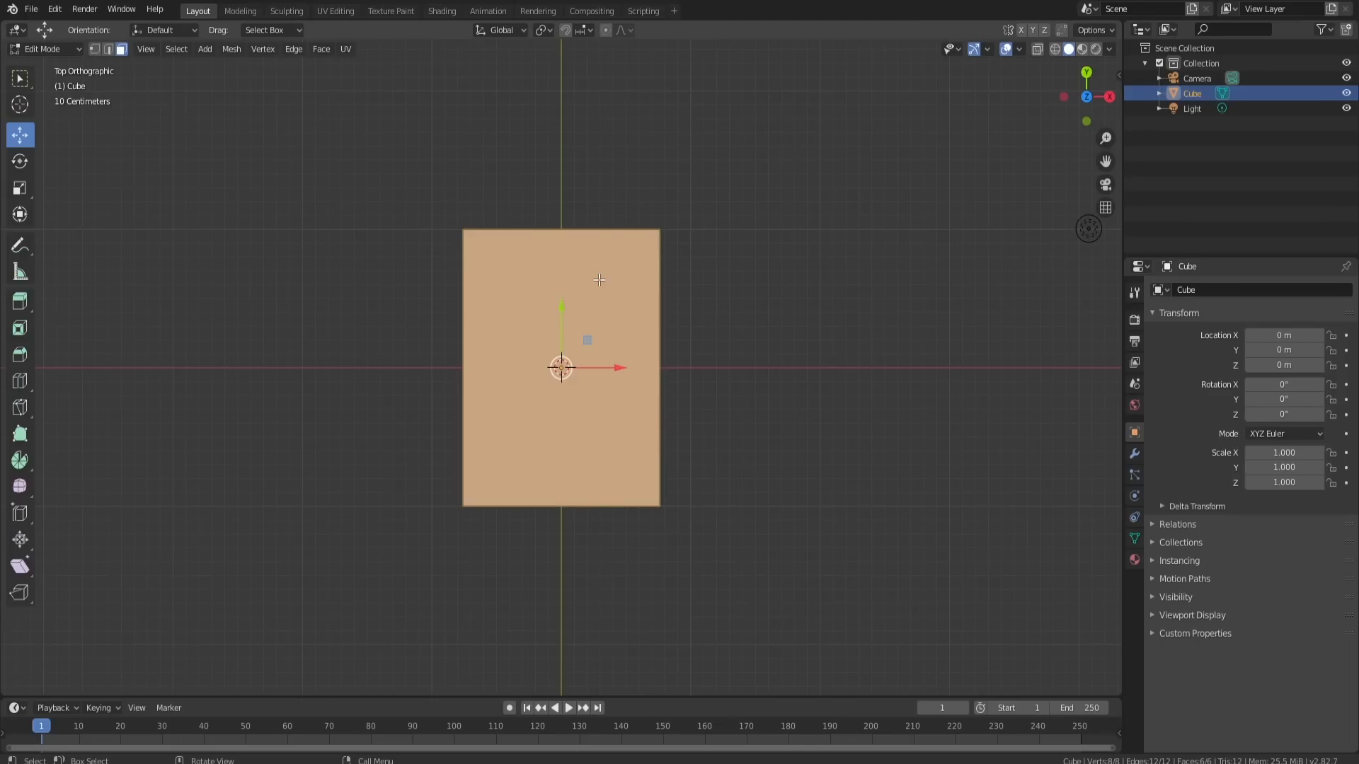
{"action": "scroll", "coordinate": [669, 306], "scroll_direction": "up", "scroll_amount": 1}
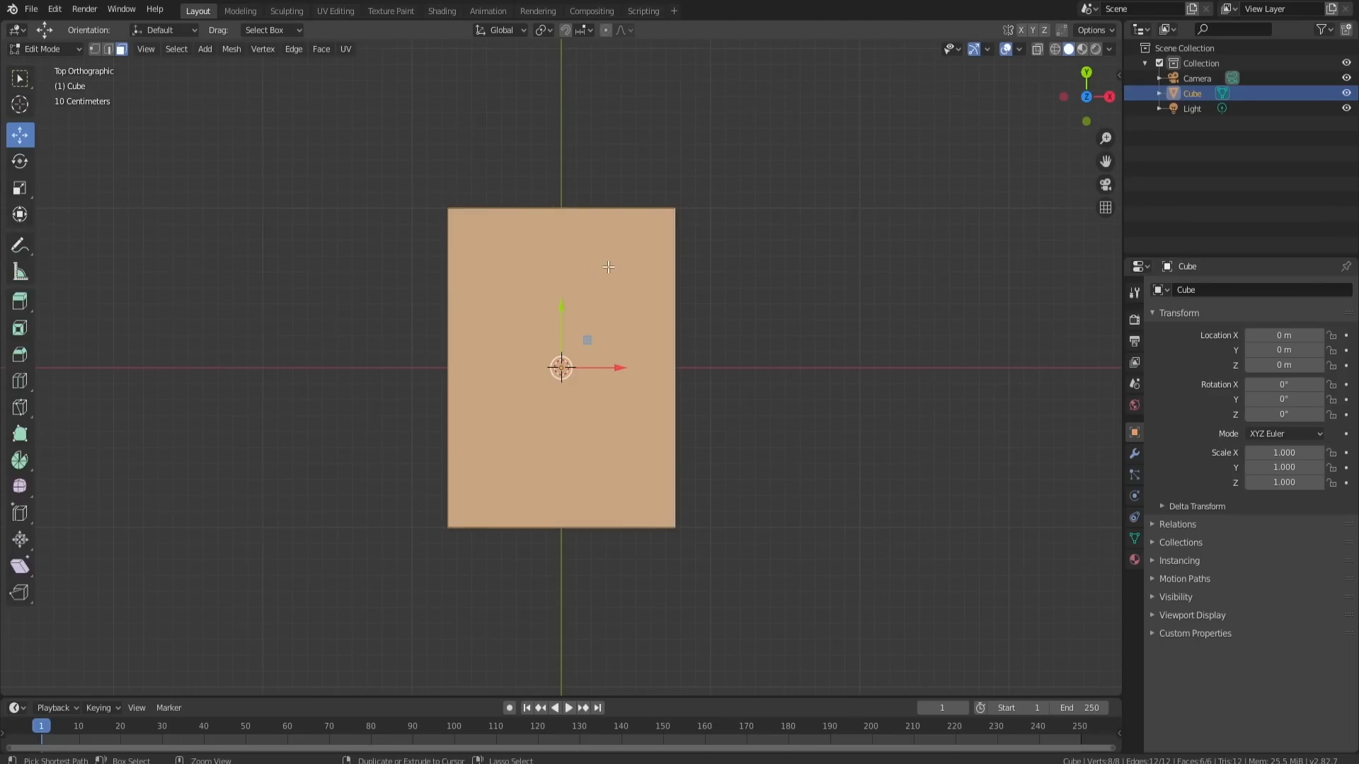
{"action": "scroll", "coordinate": [621, 252], "scroll_direction": "up", "scroll_amount": 2}
{"action": "middle_click_drag", "start_coordinate": [621, 252], "coordinate": [588, 344]}
{"action": "scroll", "coordinate": [576, 398], "scroll_direction": "down", "scroll_amount": 1}
{"action": "scroll", "coordinate": [557, 271], "scroll_direction": "up", "scroll_amount": 3}
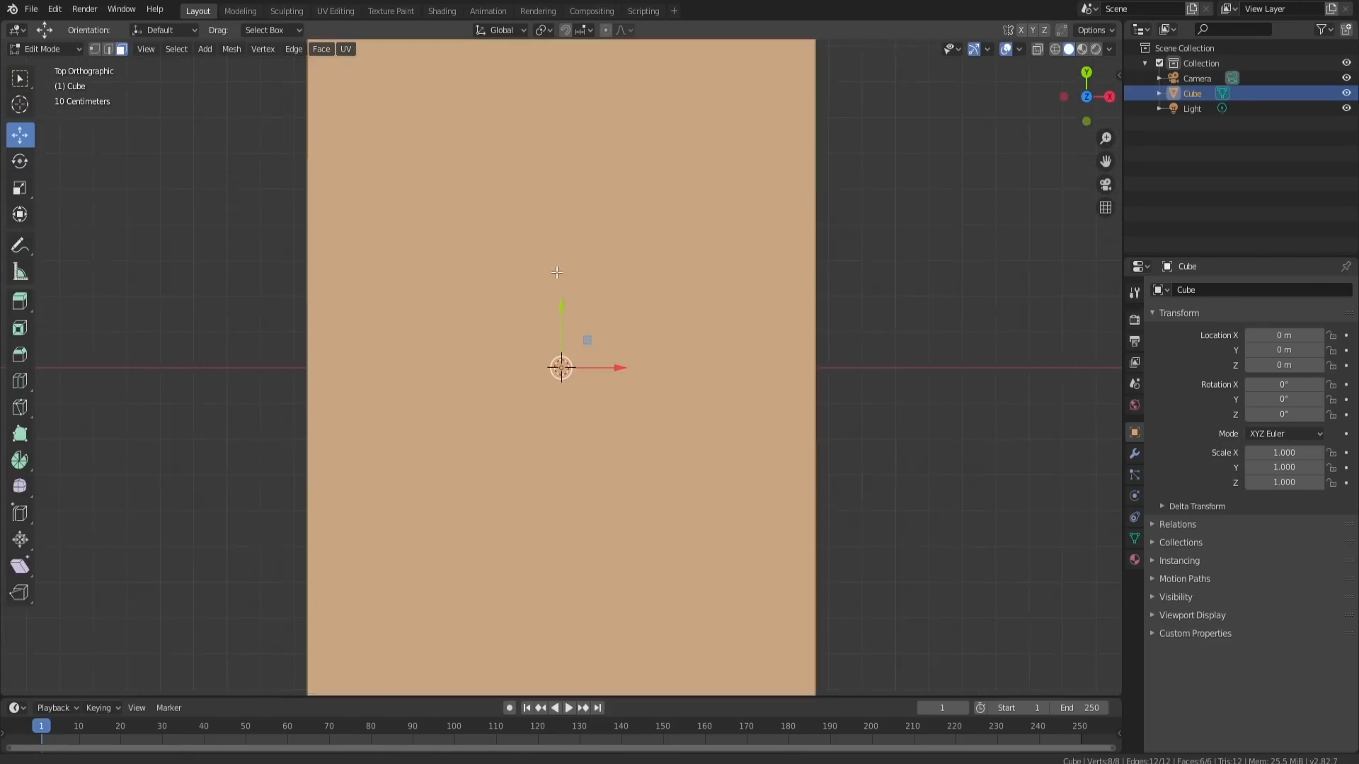
{"action": "scroll", "coordinate": [537, 521], "scroll_direction": "down", "scroll_amount": 5}
{"action": "scroll", "coordinate": [530, 344], "scroll_direction": "up", "scroll_amount": 4}
{"action": "scroll", "coordinate": [534, 344], "scroll_direction": "down", "scroll_amount": 4}
{"action": "scroll", "coordinate": [549, 341], "scroll_direction": "up", "scroll_amount": 3}
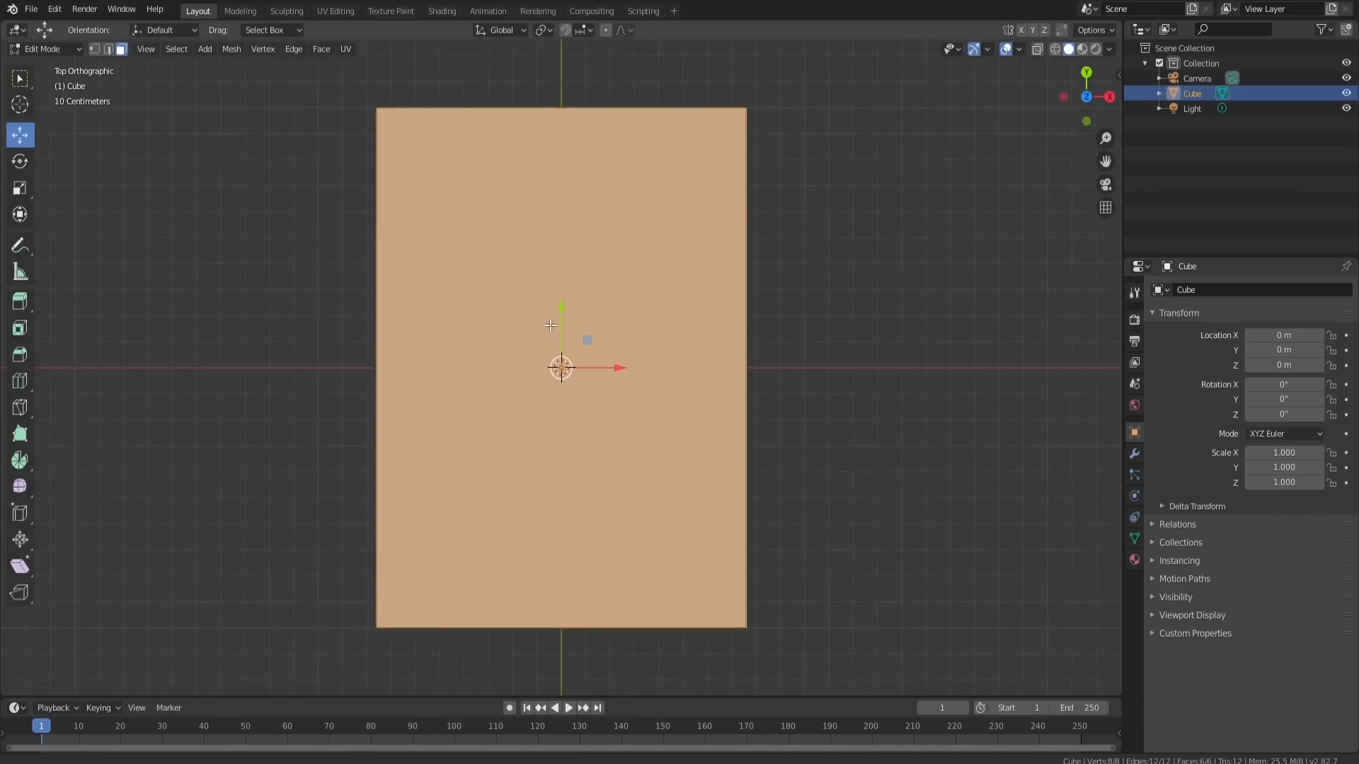
{"action": "scroll", "coordinate": [554, 342], "scroll_direction": "down", "scroll_amount": 1}
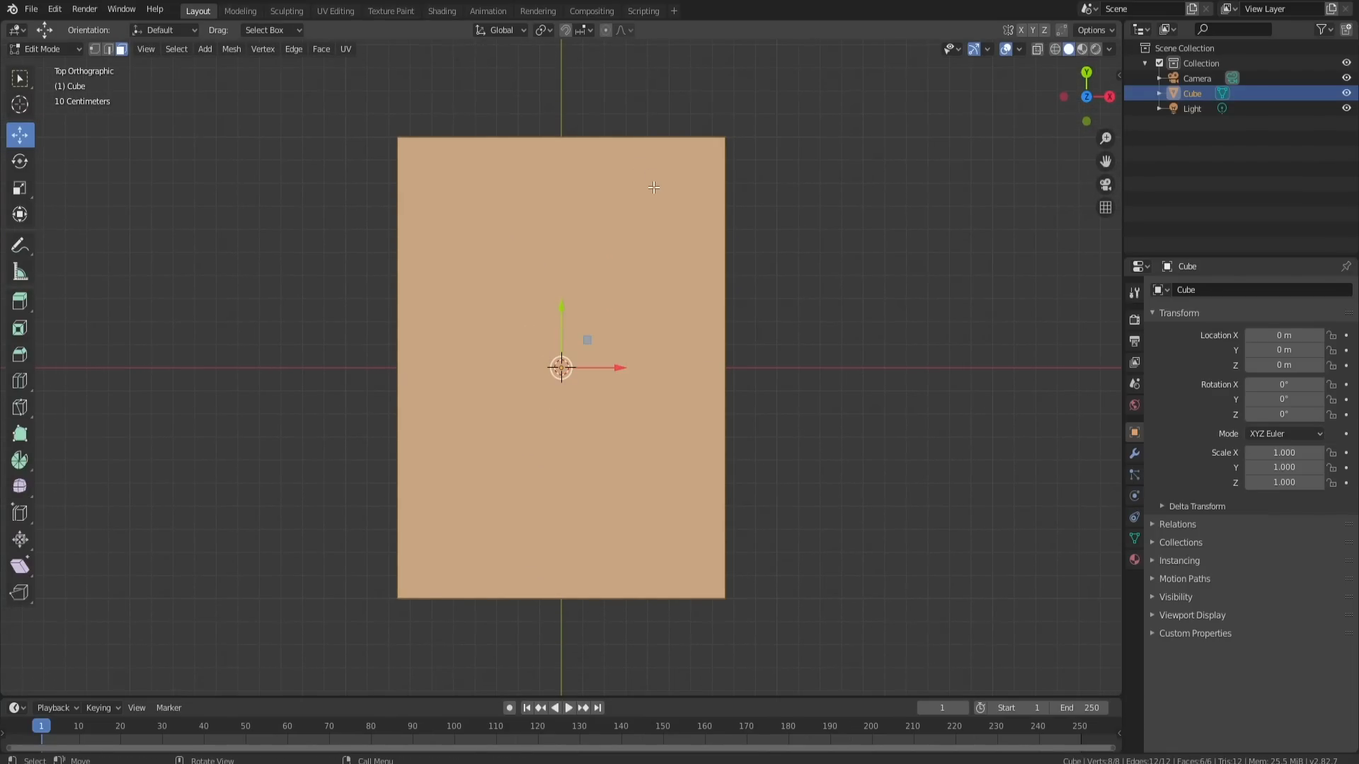
Add two loop cuts across the width of the box, one near each short end
{"action": "key", "text": "ctrl+r"}
{"action": "left_click", "coordinate": [706, 350]}
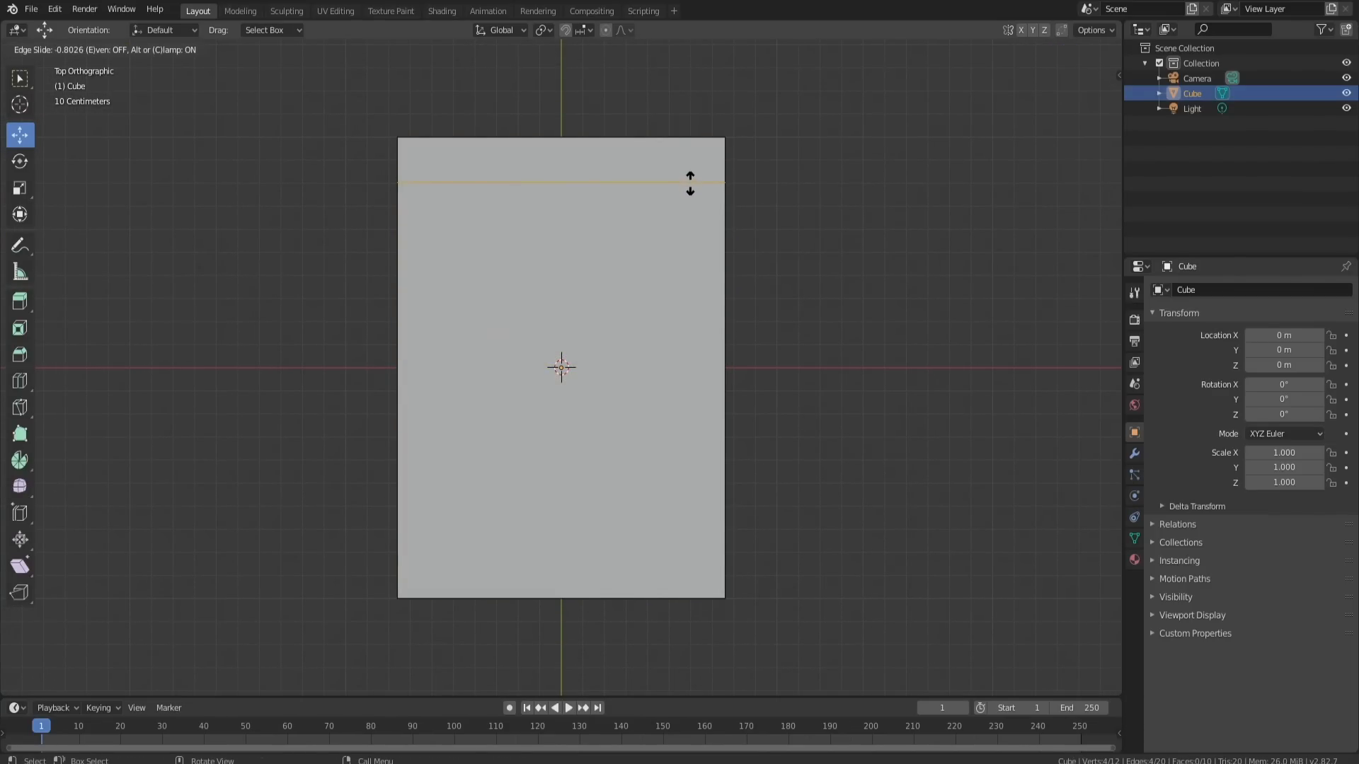
{"action": "left_click", "coordinate": [691, 184]}
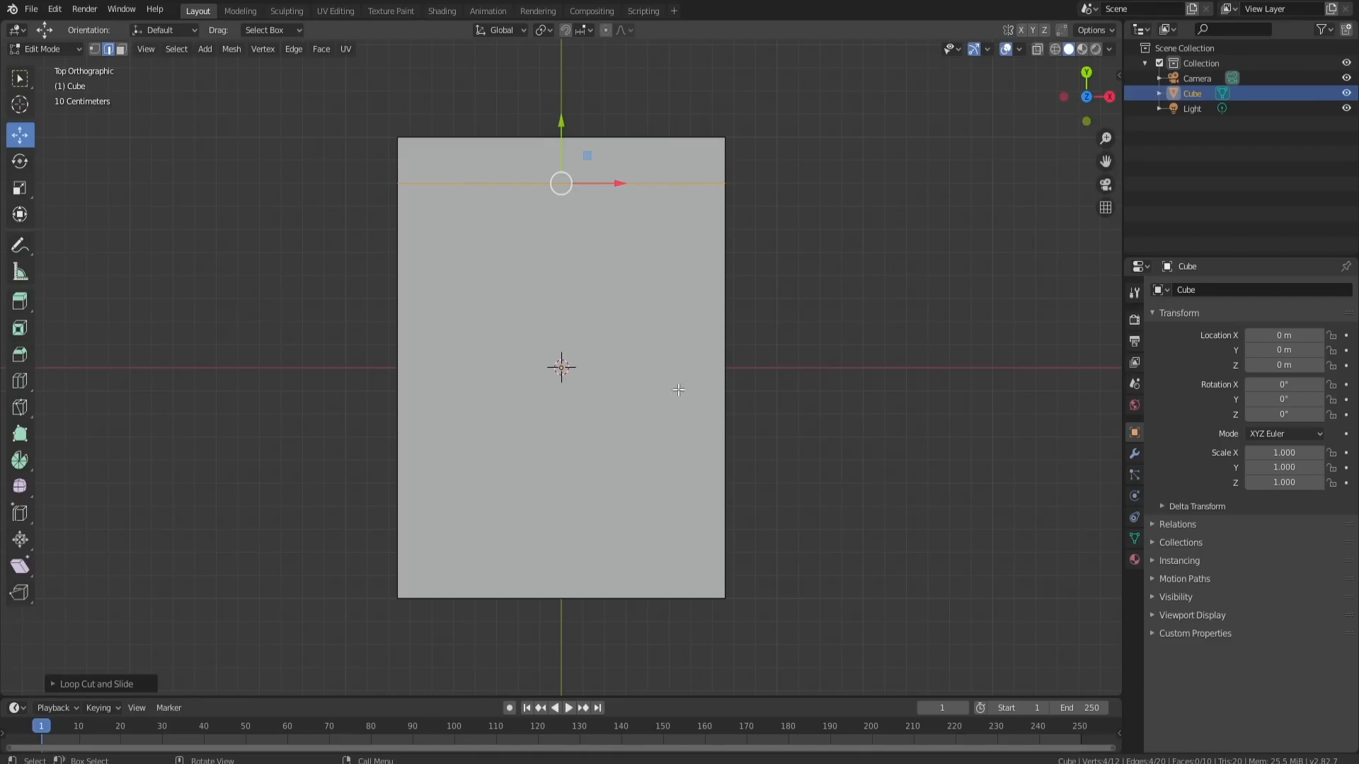
{"action": "key", "text": "ctrl+r"}
{"action": "left_click", "coordinate": [708, 373]}
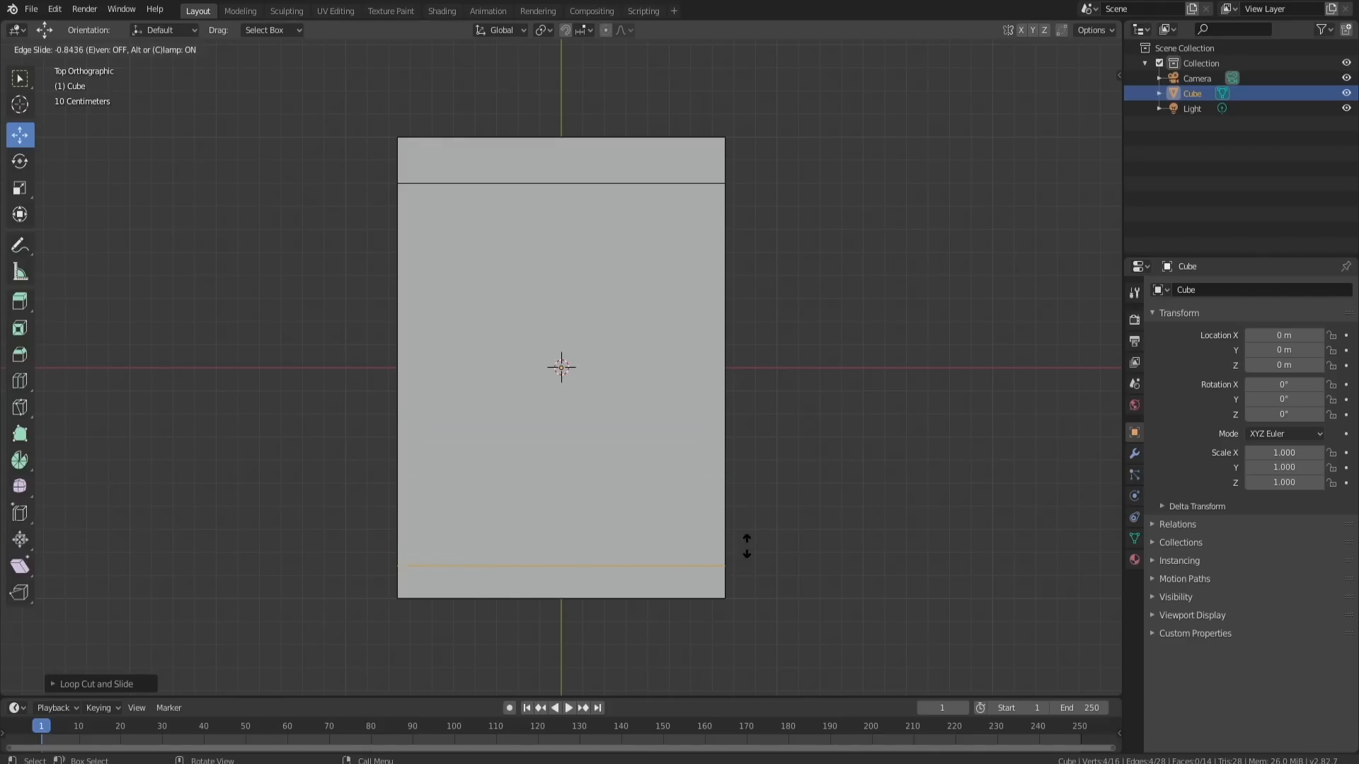
{"action": "left_click", "coordinate": [746, 545]}
Add two lengthwise loop cuts to the box, one near each long side
{"action": "key", "text": "ctrl+r"}
{"action": "left_click", "coordinate": [691, 156]}
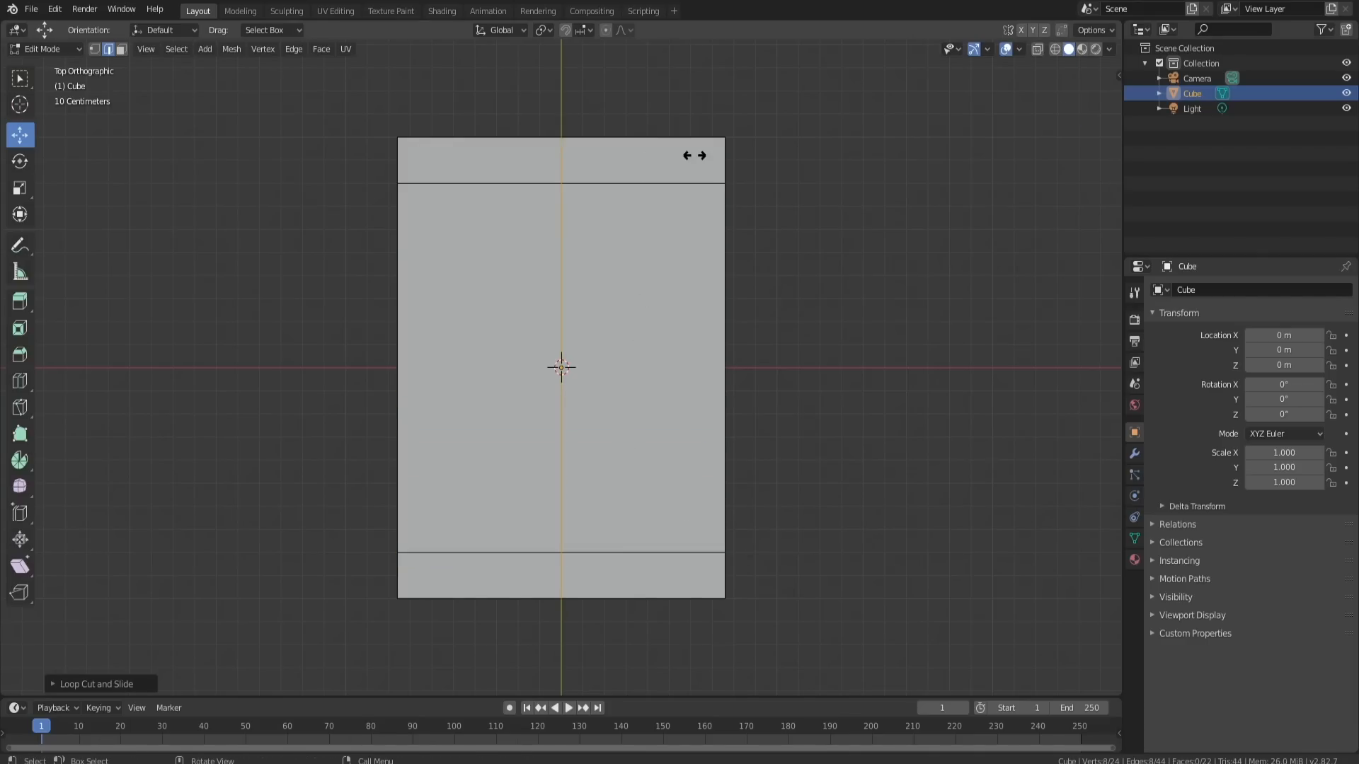
{"action": "left_click", "coordinate": [813, 155]}
{"action": "key", "text": "ctrl+r"}
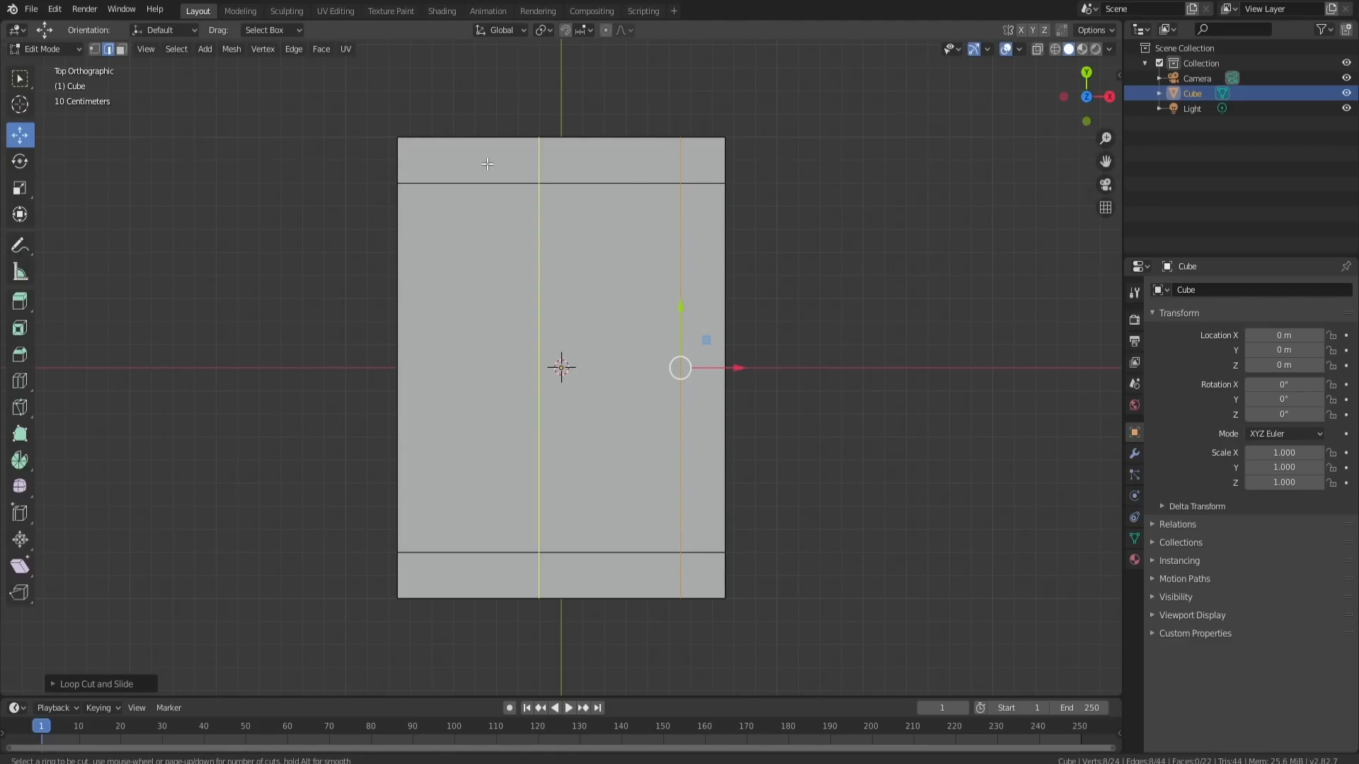
{"action": "left_click", "coordinate": [492, 157]}
{"action": "left_click", "coordinate": [393, 160]}
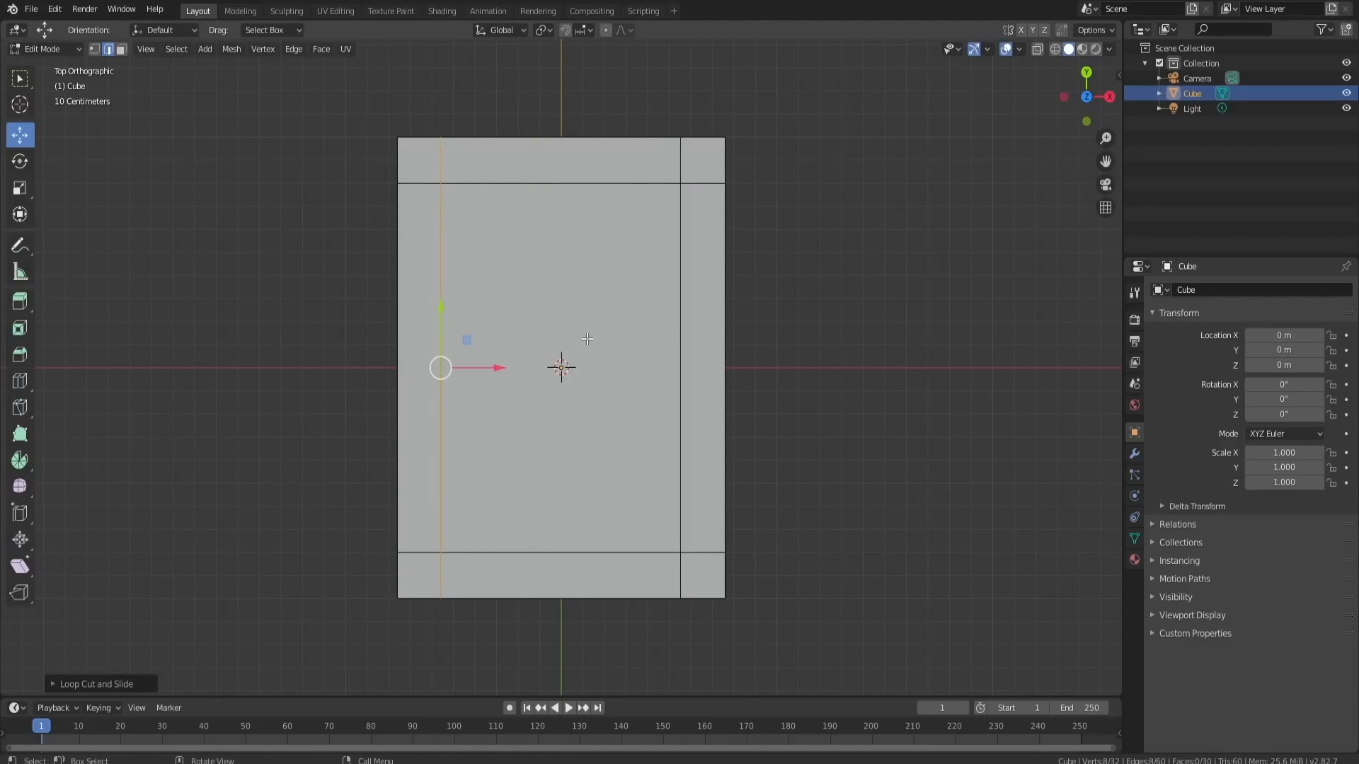
Duplicate all nine top faces of the box and raise the copy slightly above it along Z
{"action": "middle_click_drag", "start_coordinate": [639, 394], "coordinate": [751, 320]}
{"action": "left_click", "coordinate": [122, 50]}
{"action": "left_click", "coordinate": [741, 404]}
{"action": "left_click", "coordinate": [768, 325], "text": "shift"}
{"action": "left_click", "coordinate": [698, 268], "text": "shift"}
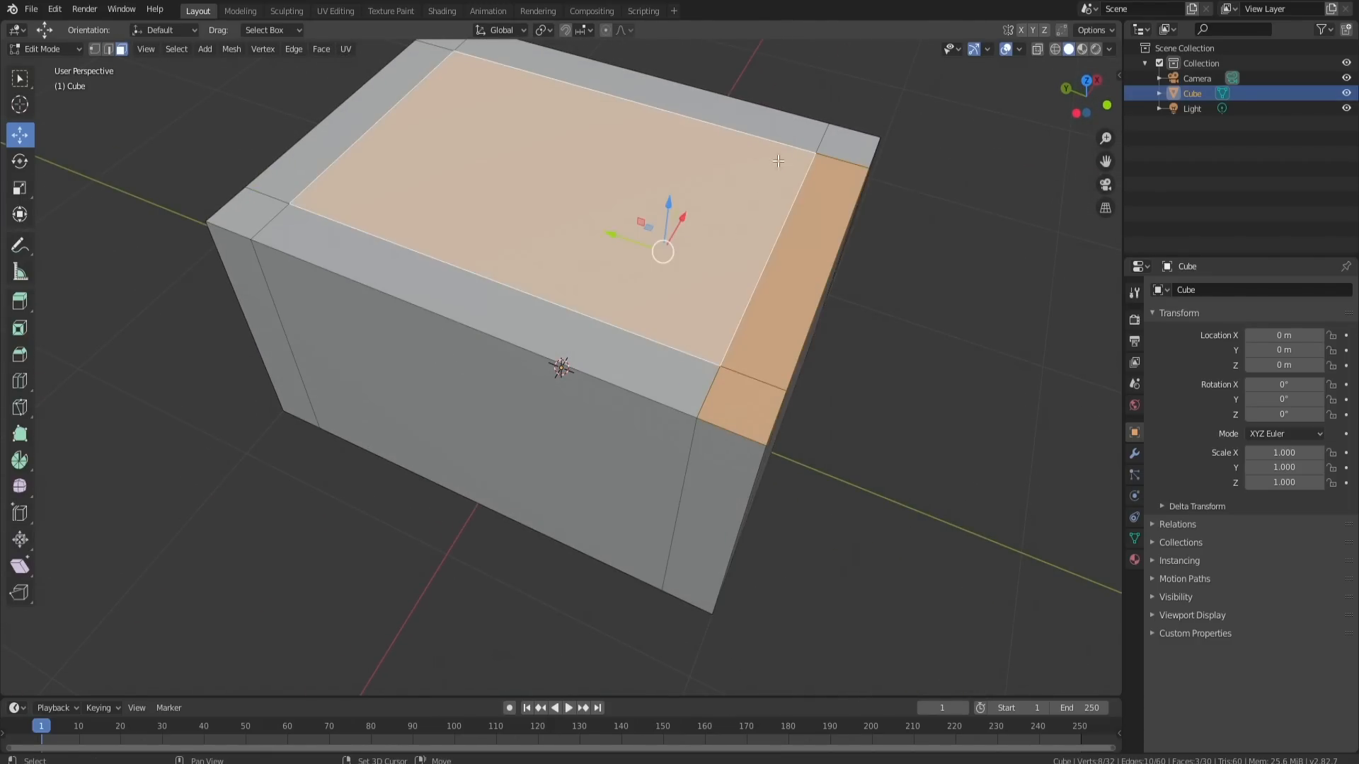
{"action": "left_click", "coordinate": [848, 150], "text": "shift"}
{"action": "left_click", "coordinate": [665, 97], "text": "shift"}
{"action": "left_click", "coordinate": [301, 178], "text": "shift"}
{"action": "left_click", "coordinate": [268, 208], "text": "shift"}
{"action": "left_click", "coordinate": [439, 290], "text": "shift"}
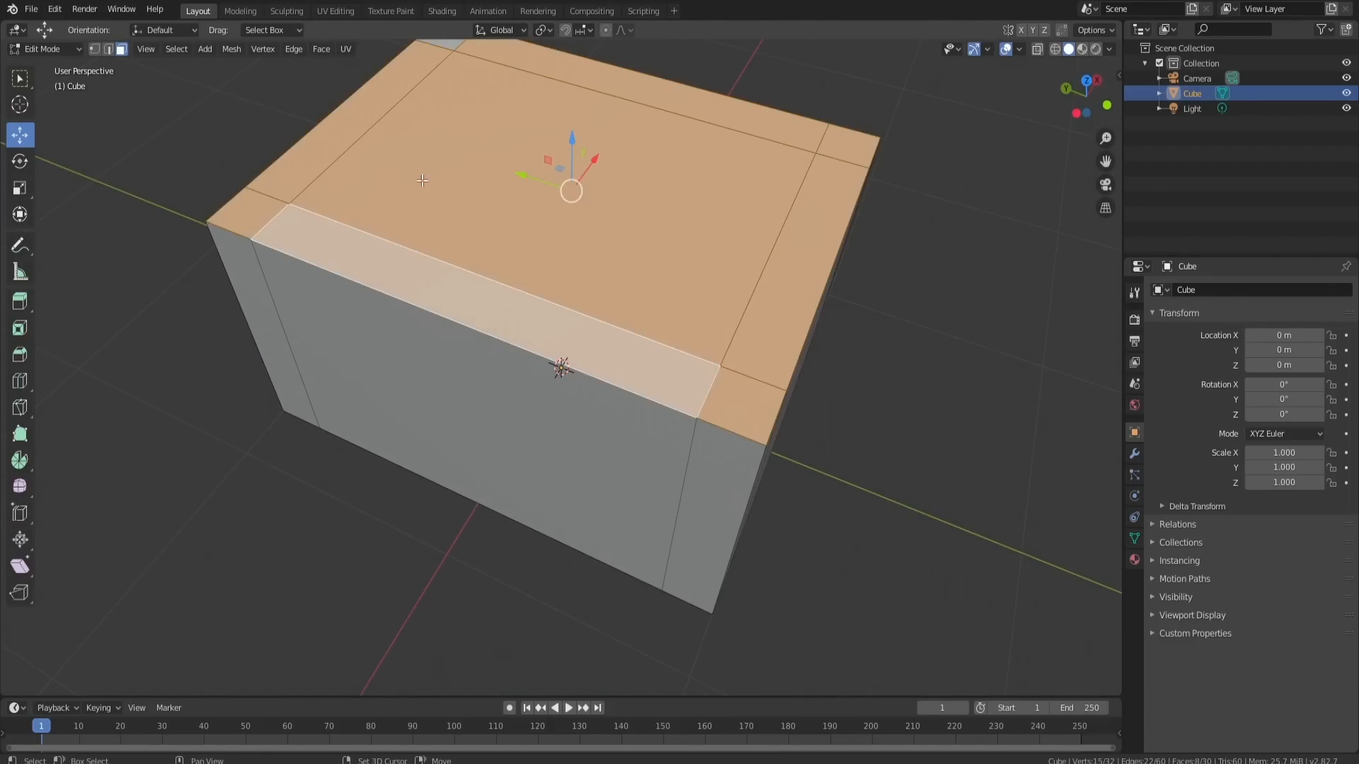
{"action": "middle_click_drag", "start_coordinate": [438, 290], "coordinate": [453, 397]}
{"action": "left_click", "coordinate": [438, 156], "text": "shift"}
{"action": "key", "text": "shift+d"}
{"action": "right_click", "coordinate": [438, 157]}
{"action": "left_click_drag", "start_coordinate": [553, 264], "coordinate": [553, 246]}
Extrude the duplicated faces upward into a lid slab and raise its top slightly
{"action": "middle_click_drag", "start_coordinate": [651, 343], "coordinate": [714, 266]}
{"action": "key", "text": "e"}
{"action": "left_click", "coordinate": [742, 253]}
{"action": "key", "text": "ctrl+KP_3"}
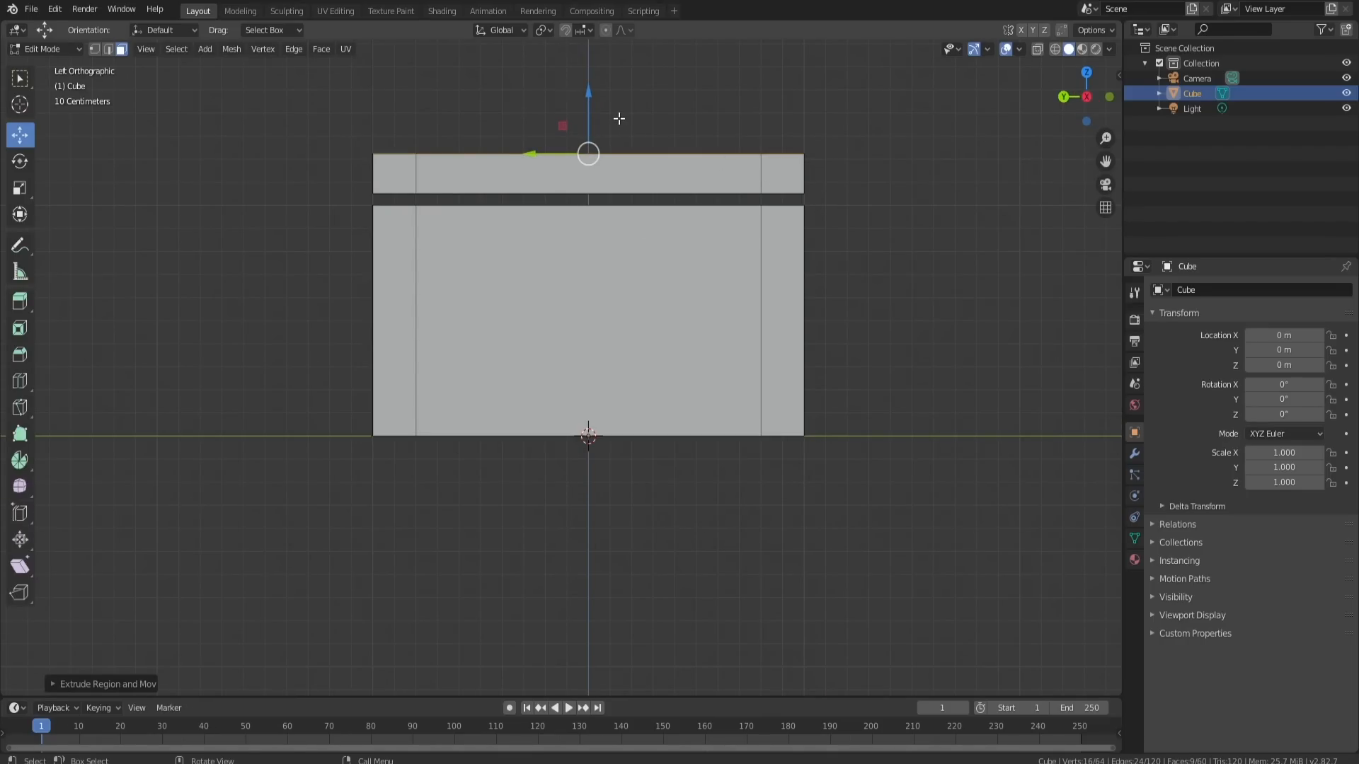
{"action": "left_click_drag", "start_coordinate": [588, 111], "coordinate": [589, 102]}
Extrude the lid's top faces again and move them farther up along Z to form a taller upper section
{"action": "middle_click_drag", "start_coordinate": [821, 143], "coordinate": [692, 191]}
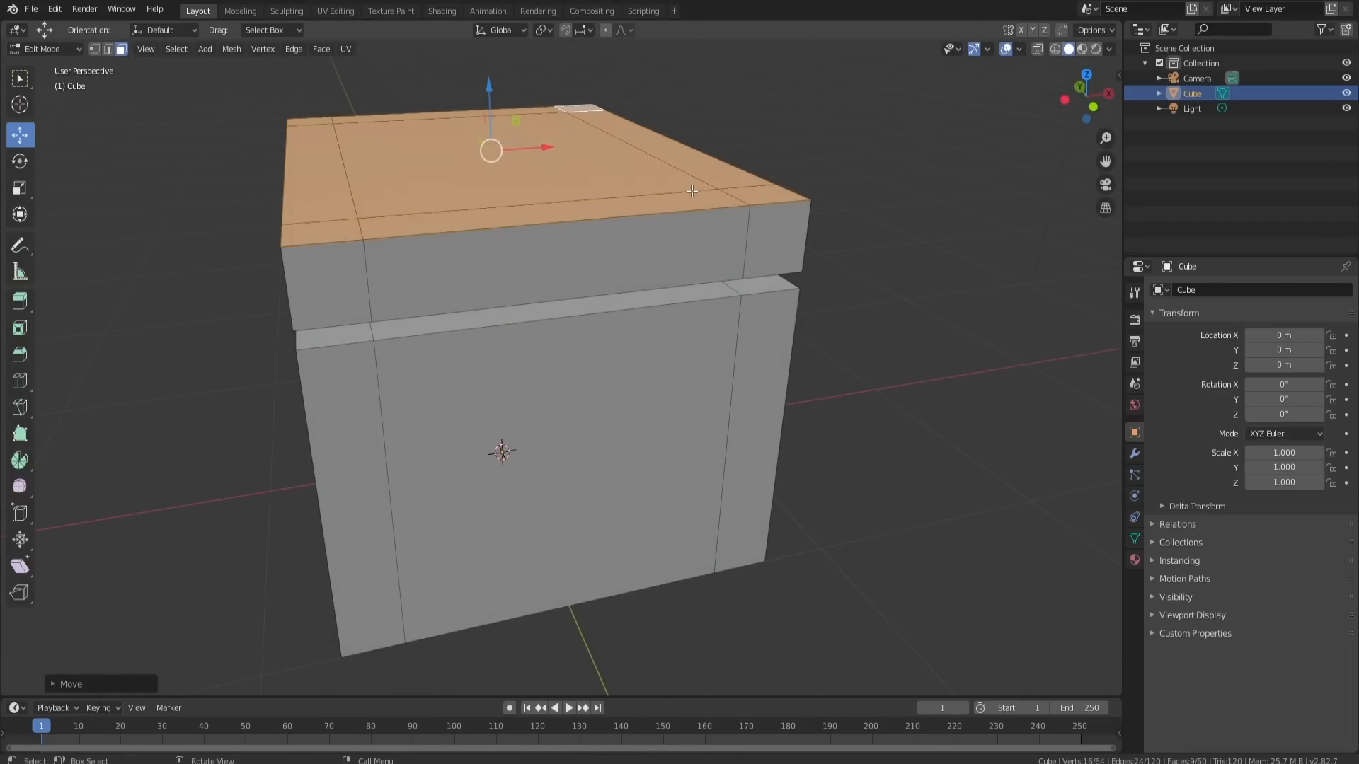
{"action": "key", "text": "KP_1"}
{"action": "key", "text": "e"}
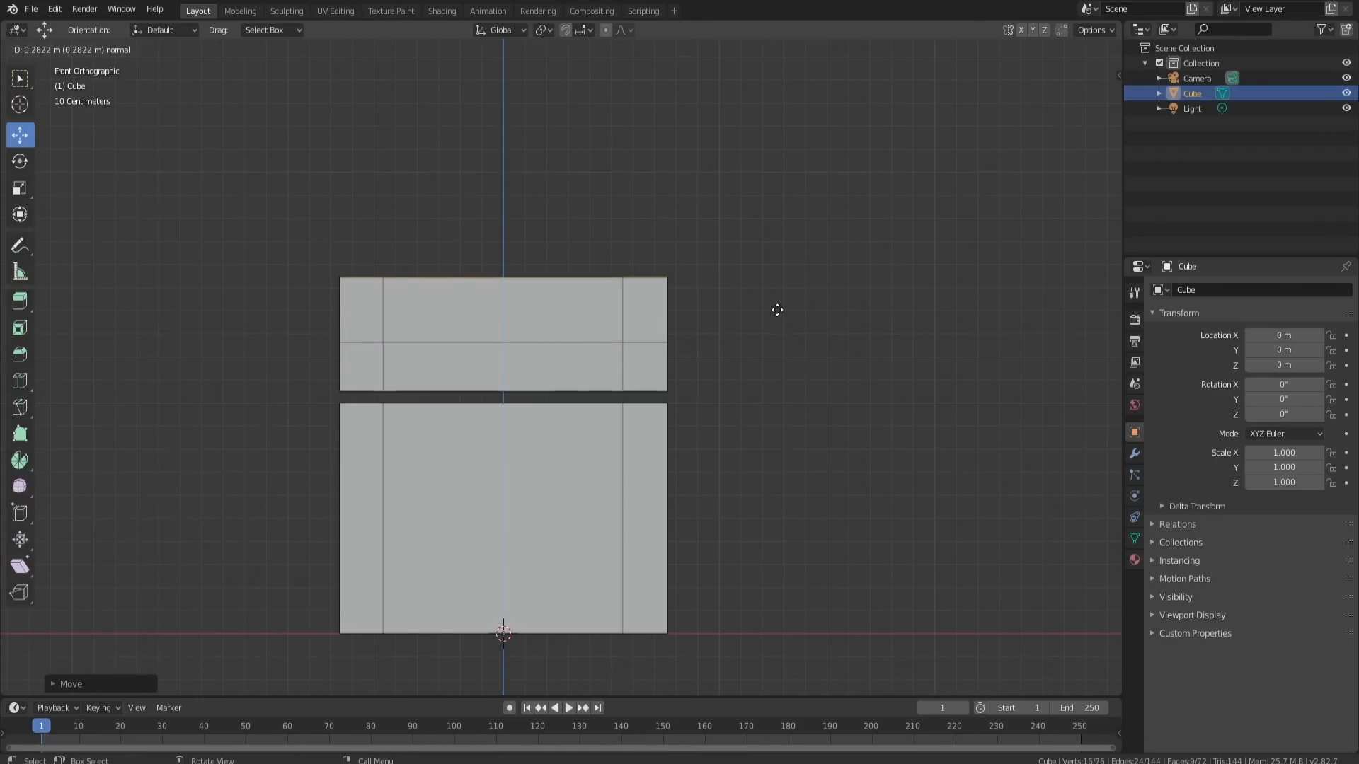
{"action": "key", "text": "z"}
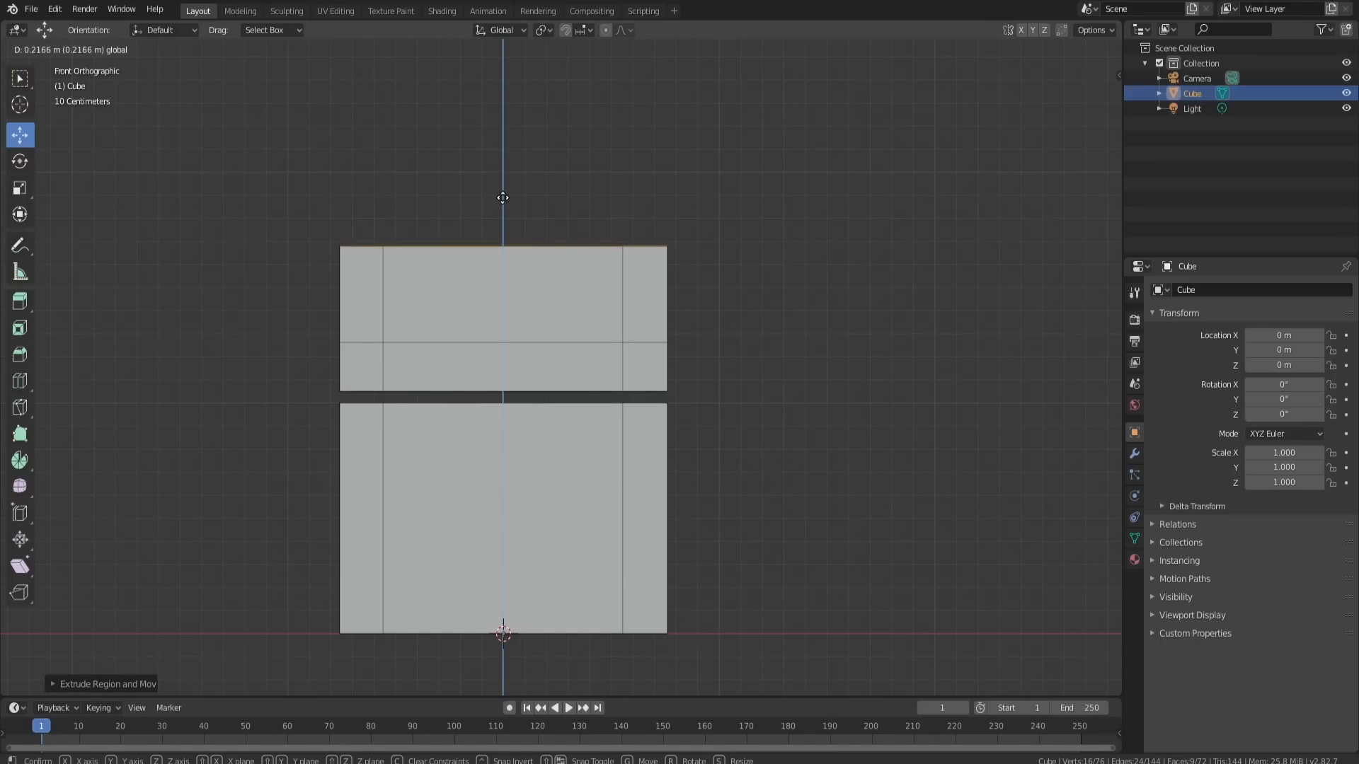
{"action": "left_click", "coordinate": [502, 193]}
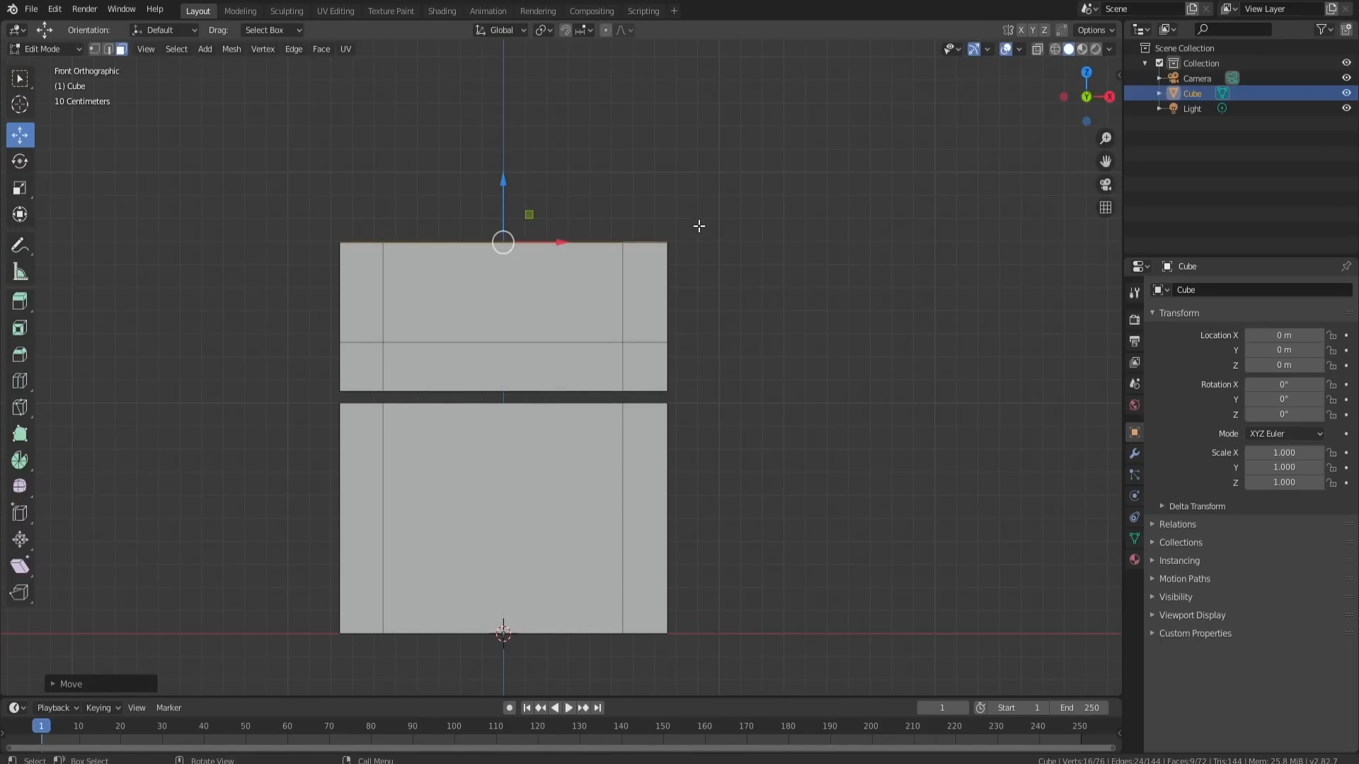
Lower the topmost faces of the domed lid slightly along Z
{"action": "middle_click_drag", "start_coordinate": [697, 224], "coordinate": [708, 393]}
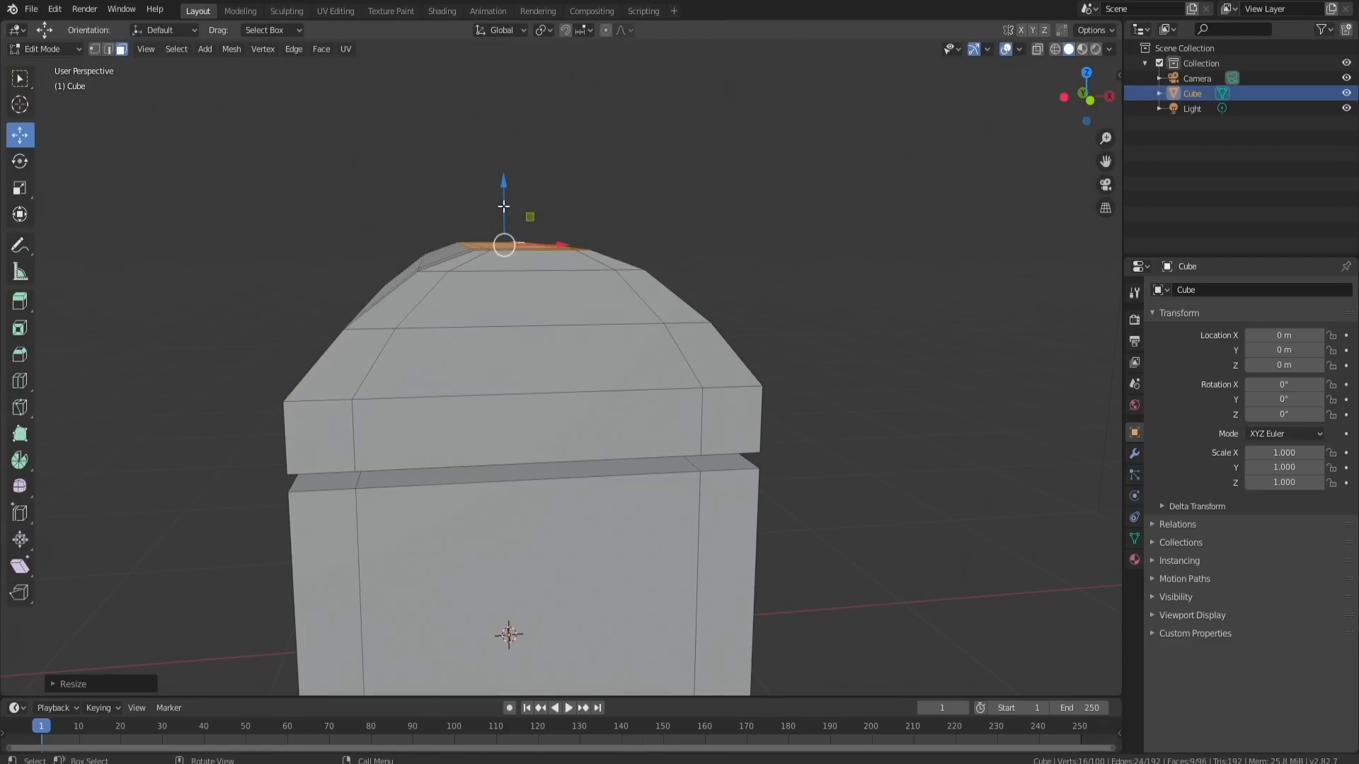
{"action": "left_click_drag", "start_coordinate": [504, 206], "coordinate": [503, 218]}
{"action": "middle_click_drag", "start_coordinate": [662, 261], "coordinate": [643, 278]}
{"action": "scroll", "coordinate": [584, 286], "scroll_direction": "up", "scroll_amount": 3}
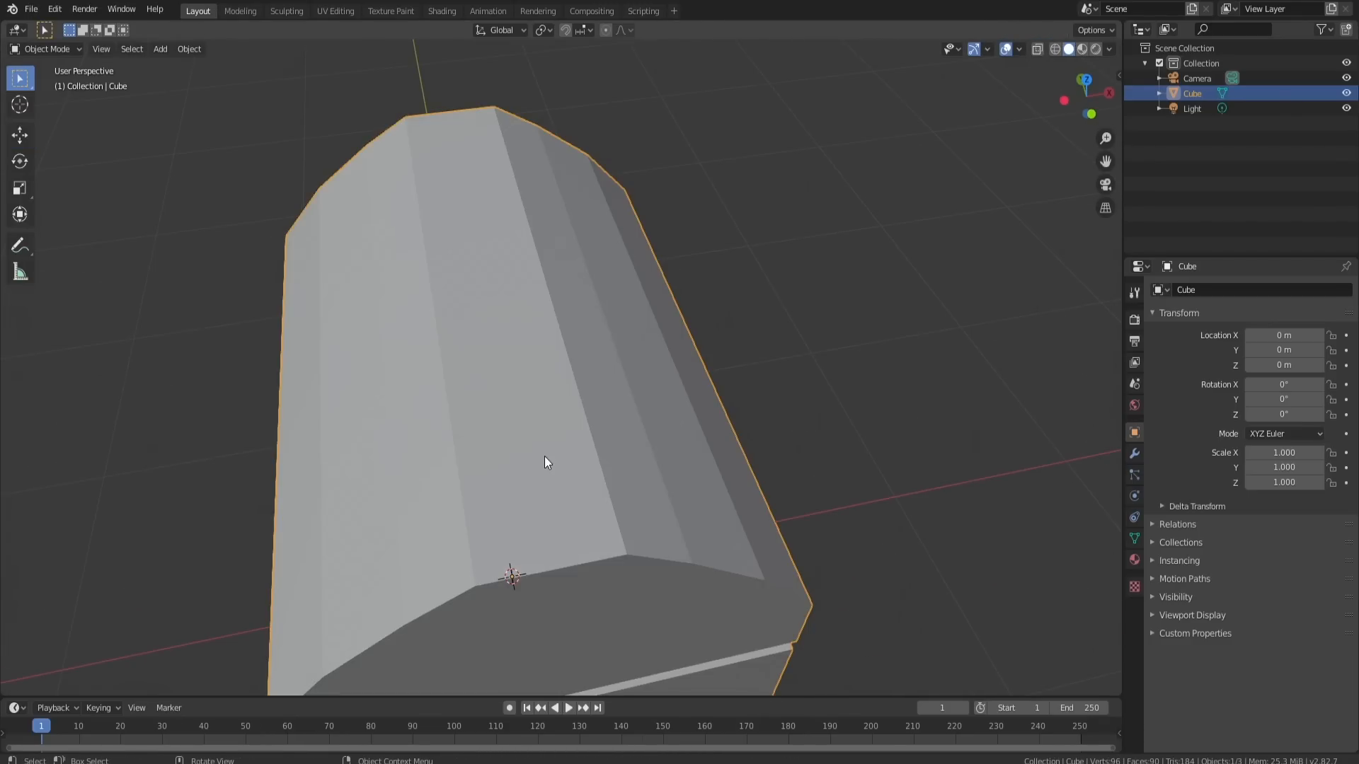
Return to Edit Mode and select the small ridge face at an end of the lid in face select mode
{"action": "key", "text": "Tab"}
{"action": "middle_click_drag", "start_coordinate": [545, 462], "coordinate": [560, 422]}
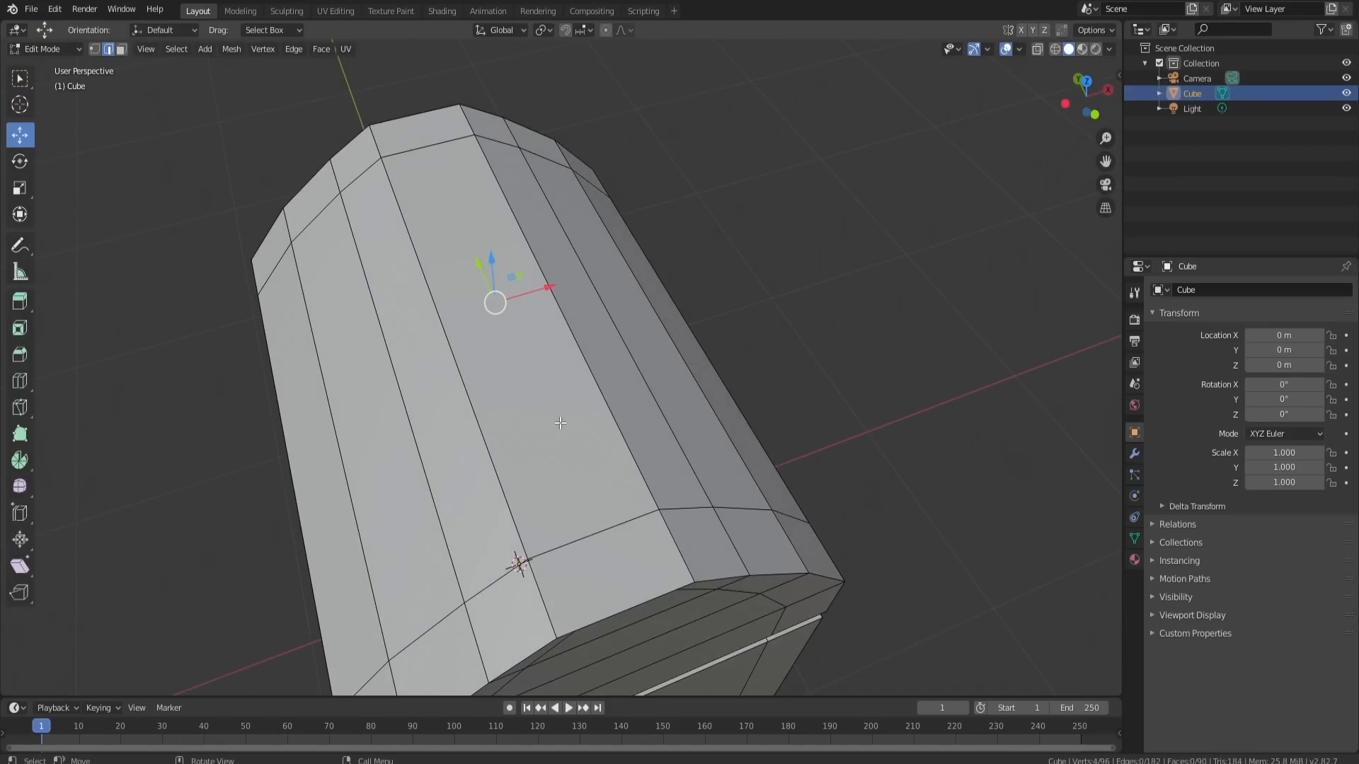
{"action": "left_click", "coordinate": [592, 559]}
{"action": "left_click", "coordinate": [572, 547]}
{"action": "left_click", "coordinate": [589, 563]}
{"action": "left_click", "coordinate": [121, 49]}
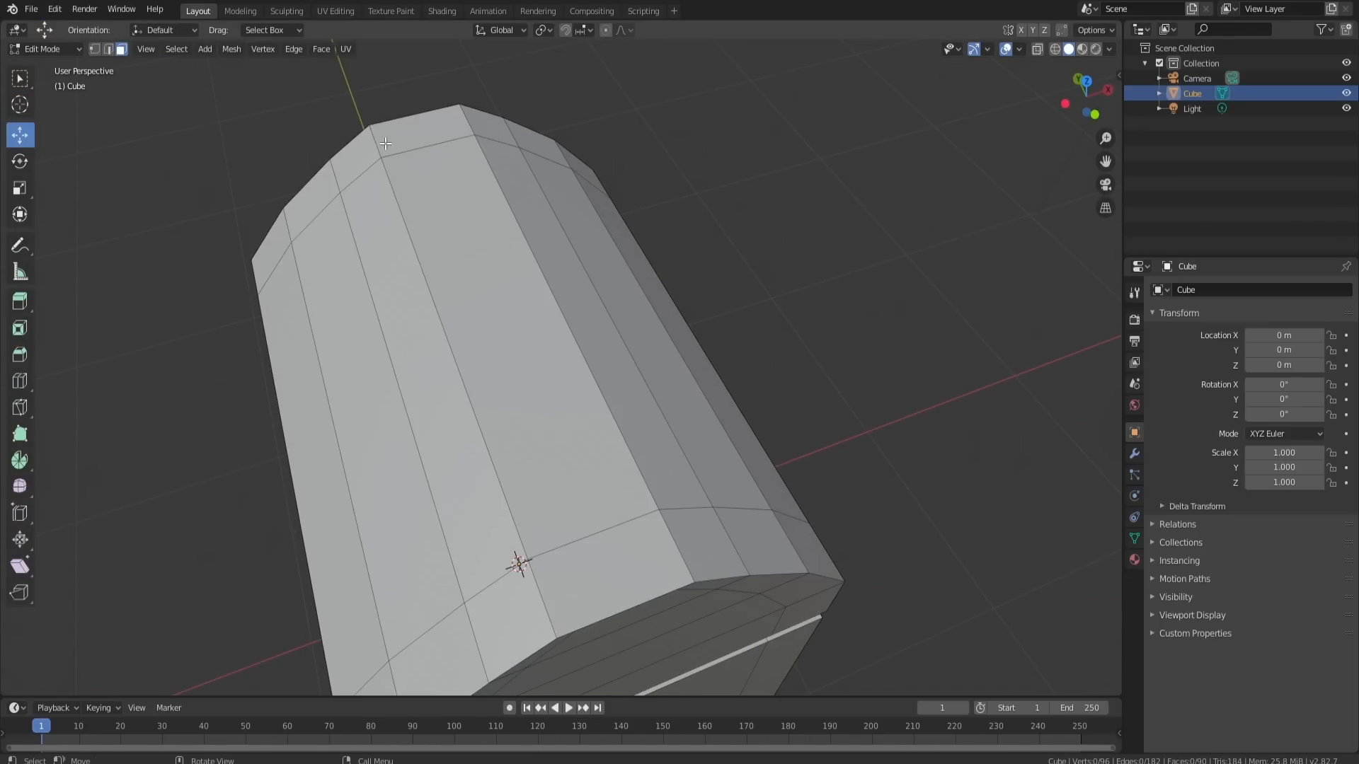
{"action": "left_click", "coordinate": [385, 143]}
Slightly lower the middle horizontal edges one tier below the lid's ridge along Z, using edge select mode
{"action": "middle_click_drag", "start_coordinate": [385, 143], "coordinate": [557, 376]}
{"action": "scroll", "coordinate": [539, 356], "scroll_direction": "down", "scroll_amount": 4}
{"action": "scroll", "coordinate": [558, 376], "scroll_direction": "up", "scroll_amount": 3}
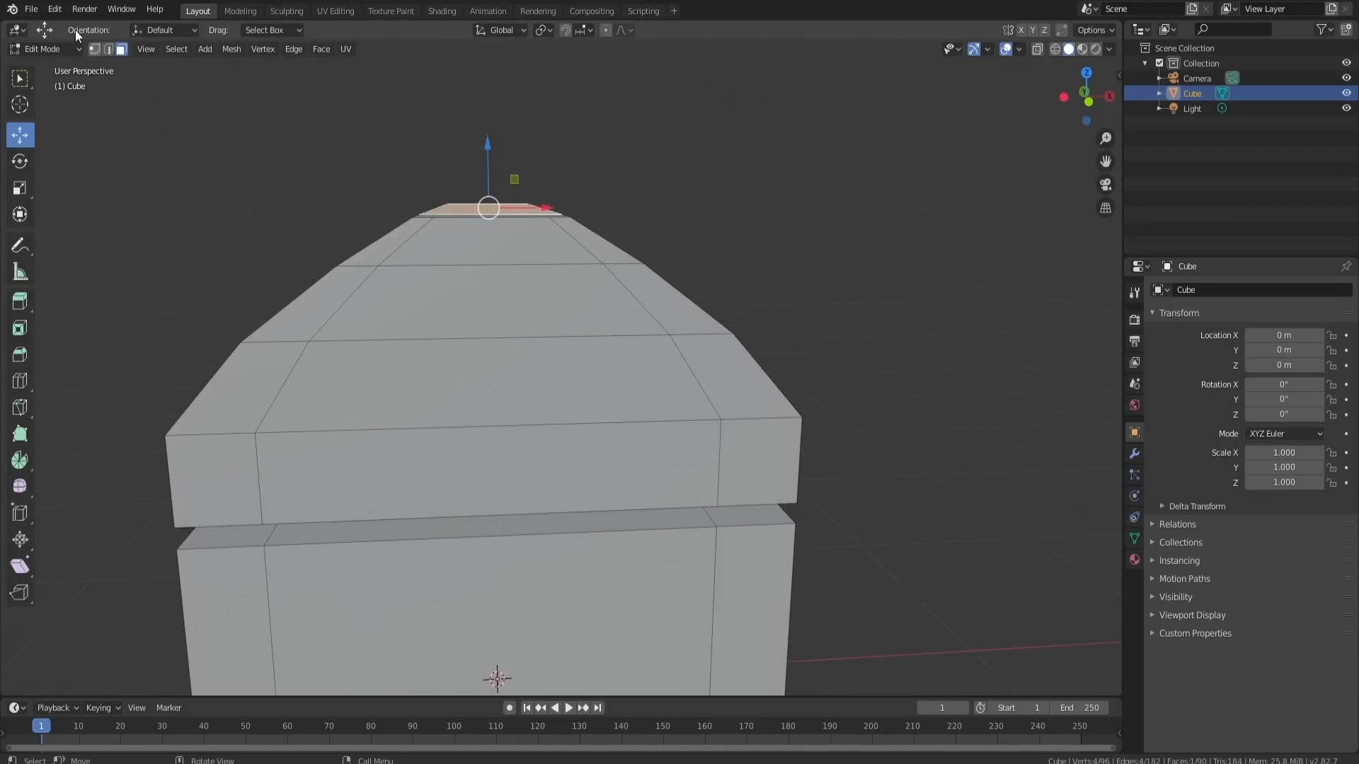
{"action": "left_click", "coordinate": [107, 49]}
{"action": "left_click", "coordinate": [460, 267]}
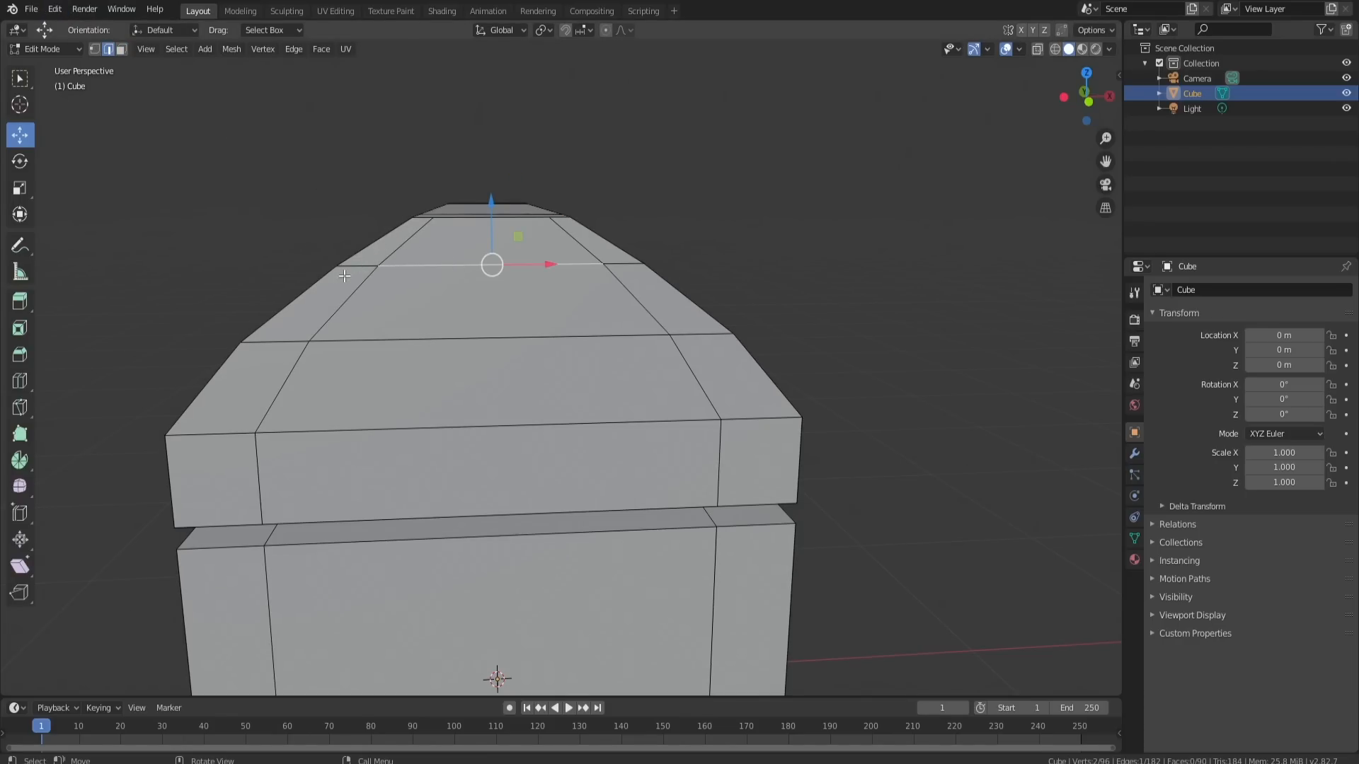
{"action": "middle_click_drag", "start_coordinate": [624, 267], "coordinate": [469, 243]}
{"action": "left_click", "coordinate": [652, 253], "text": "shift"}
{"action": "left_click_drag", "start_coordinate": [628, 175], "coordinate": [628, 190]}
Select the large central panel on each of the four sides of the chest base in face select mode
{"action": "middle_click_drag", "start_coordinate": [817, 242], "coordinate": [790, 245]}
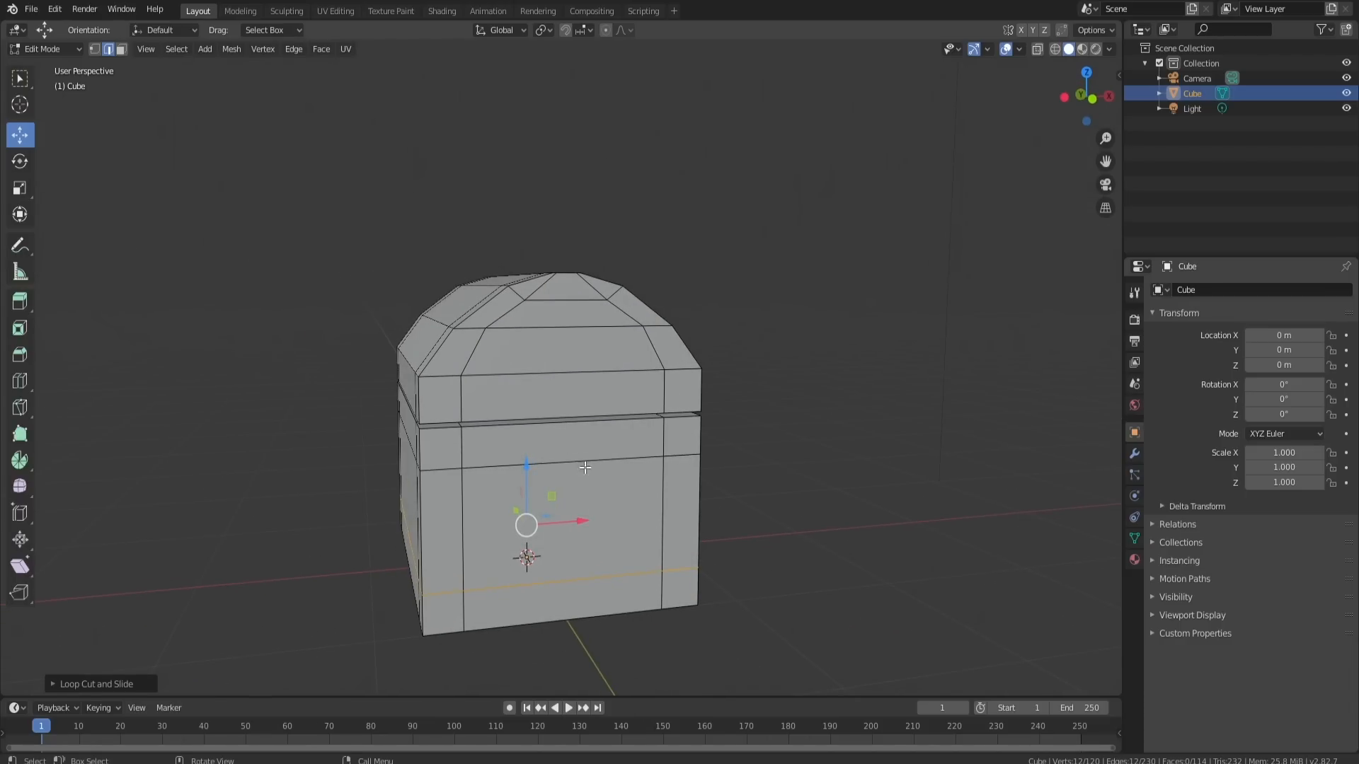
{"action": "key", "text": "KP_1"}
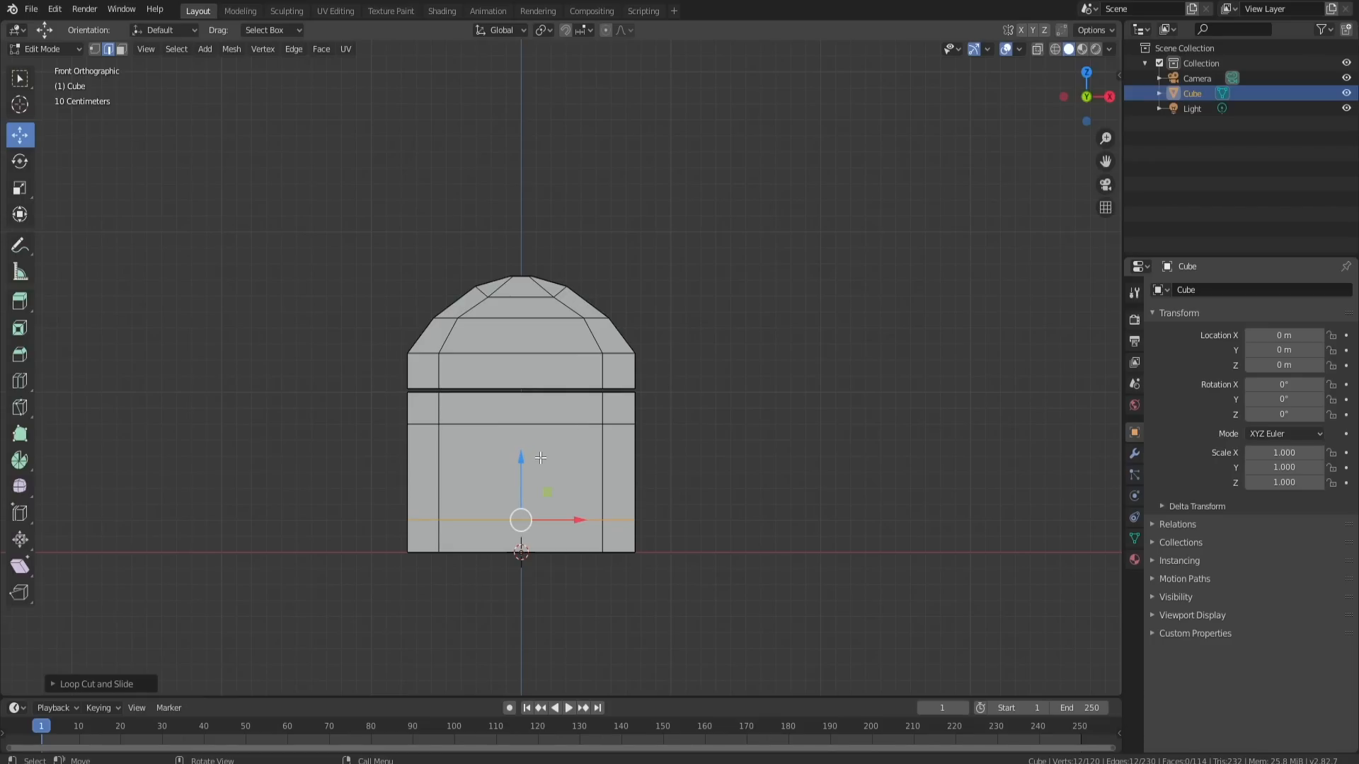
{"action": "left_click", "coordinate": [121, 48]}
{"action": "left_click", "coordinate": [467, 452]}
{"action": "middle_click_drag", "start_coordinate": [690, 435], "coordinate": [531, 446]}
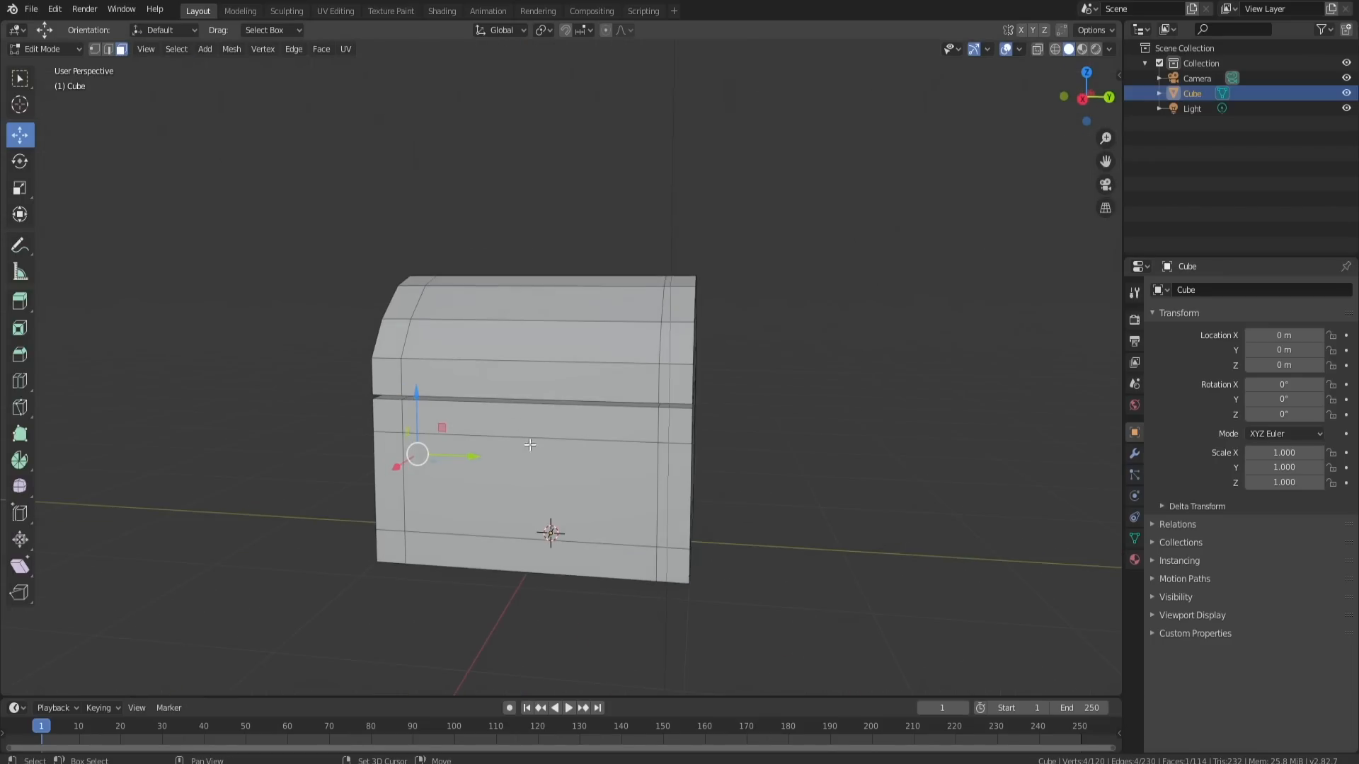
{"action": "left_click", "coordinate": [531, 446], "text": "shift"}
{"action": "middle_click_drag", "start_coordinate": [688, 454], "coordinate": [583, 495]}
{"action": "left_click", "coordinate": [583, 501], "text": "shift"}
{"action": "middle_click_drag", "start_coordinate": [693, 486], "coordinate": [605, 410]}
{"action": "left_click", "coordinate": [597, 501], "text": "shift"}
Add the inner panel faces across the lid's curved top and on both lid ends to the face selection
{"action": "left_click", "coordinate": [592, 430], "text": "shift"}
{"action": "left_click", "coordinate": [605, 382], "text": "shift"}
{"action": "left_click", "coordinate": [606, 335], "text": "shift"}
{"action": "middle_click_drag", "start_coordinate": [609, 339], "coordinate": [535, 433]}
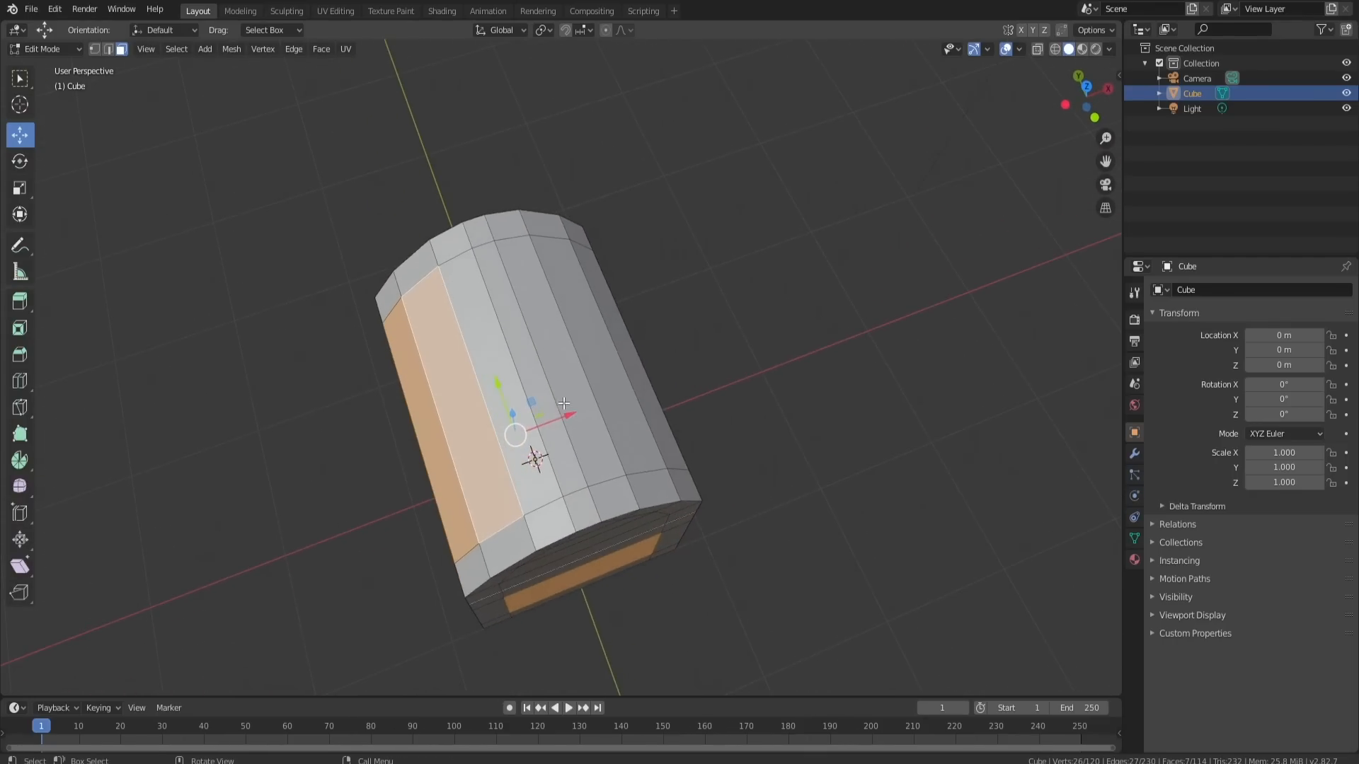
{"action": "key", "text": "c"}
{"action": "left_click_drag", "start_coordinate": [530, 437], "coordinate": [664, 405]}
{"action": "key", "text": "Escape"}
{"action": "mouse_move", "coordinate": [707, 389]}
{"action": "middle_mouse_down"}
{"action": "mouse_move", "coordinate": [531, 327]}
{"action": "mouse_move", "coordinate": [598, 309]}
{"action": "mouse_move", "coordinate": [513, 357]}
{"action": "mouse_move", "coordinate": [524, 365]}
{"action": "mouse_move", "coordinate": [547, 341]}
{"action": "middle_mouse_up"}
{"action": "left_click", "coordinate": [511, 361], "text": "shift"}
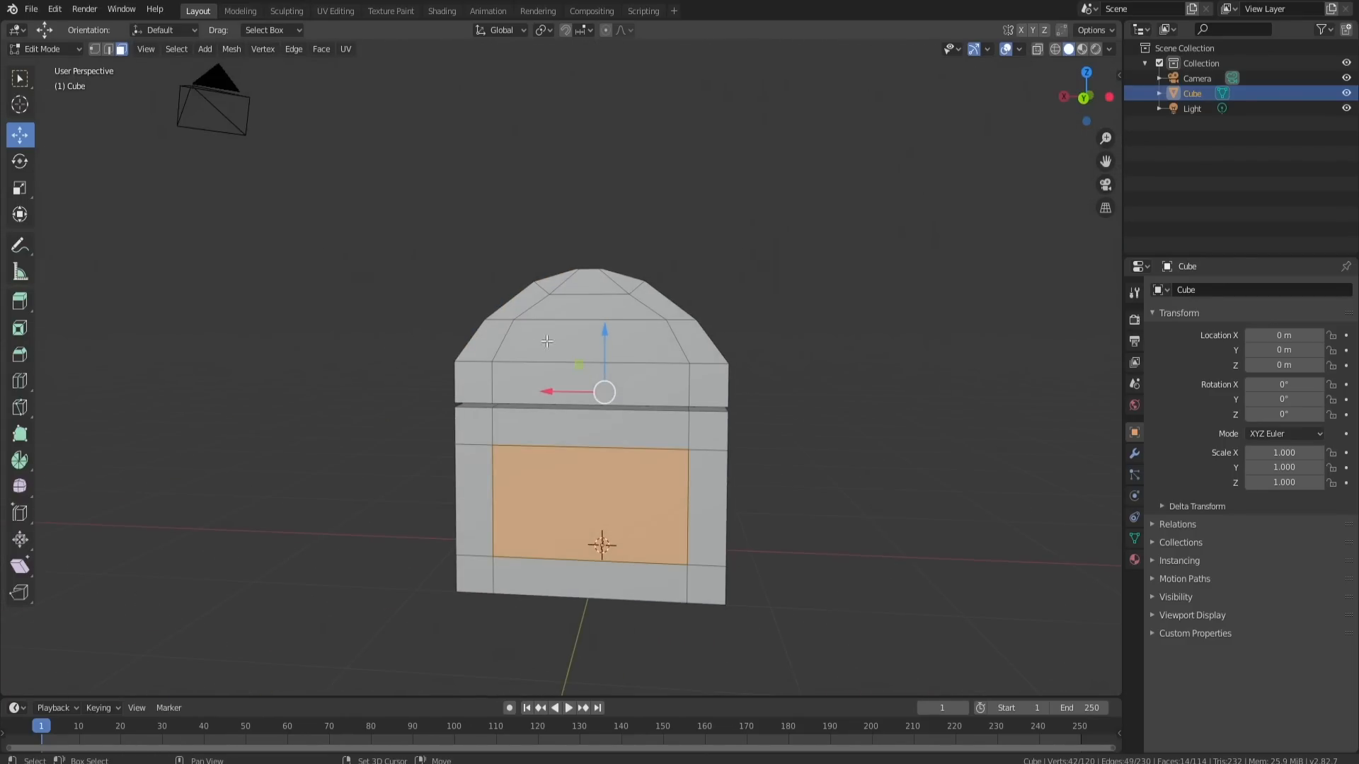
Extrude the selected panel faces slightly inward along their normals to recess them into the chest
{"action": "key", "text": "alt+e"}
{"action": "left_click", "coordinate": [817, 365]}
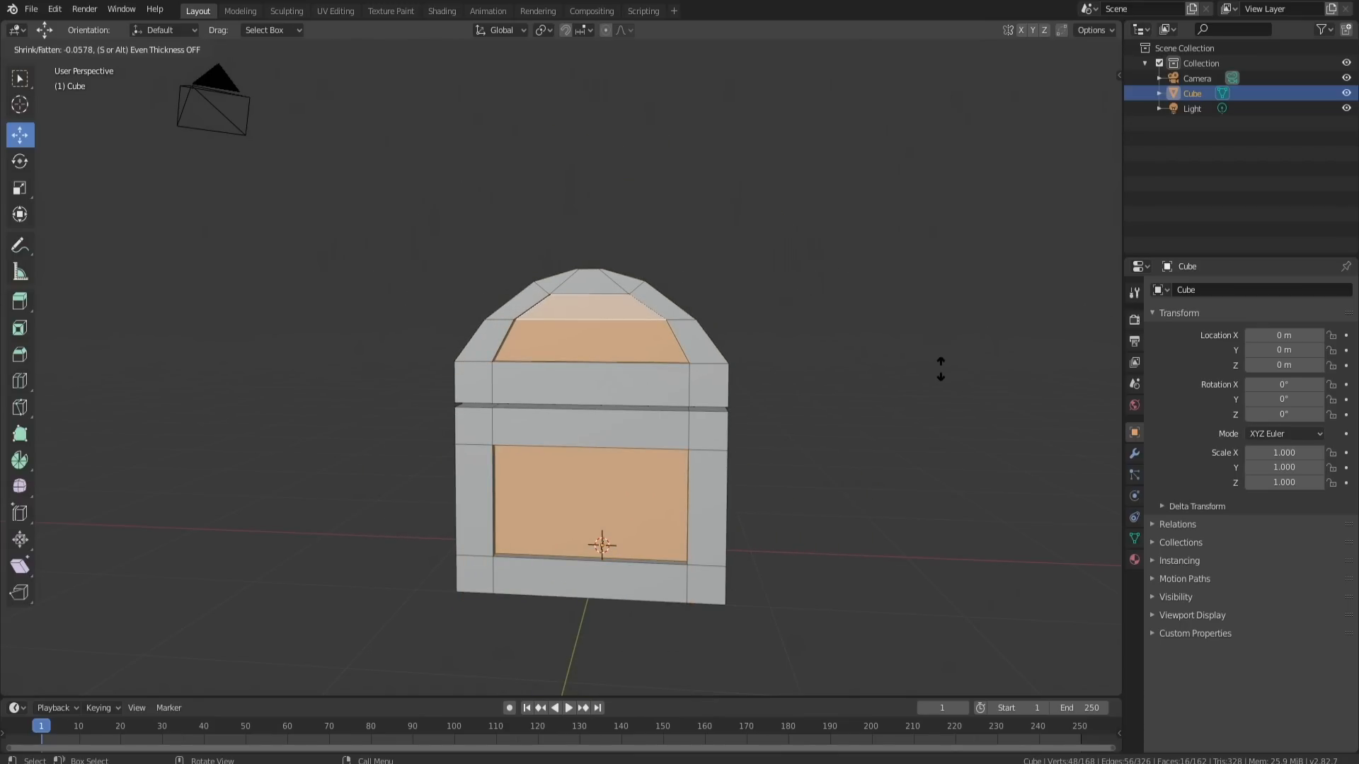
{"action": "left_click", "coordinate": [940, 368]}
Select all recessed faces along the lid's curved top and raise them slightly along Z
{"action": "mouse_move", "coordinate": [904, 354]}
{"action": "middle_mouse_down"}
{"action": "mouse_move", "coordinate": [831, 391]}
{"action": "mouse_move", "coordinate": [886, 382]}
{"action": "mouse_move", "coordinate": [910, 422]}
{"action": "mouse_move", "coordinate": [880, 392]}
{"action": "mouse_move", "coordinate": [913, 367]}
{"action": "mouse_move", "coordinate": [825, 376]}
{"action": "mouse_move", "coordinate": [888, 359]}
{"action": "mouse_move", "coordinate": [706, 427]}
{"action": "mouse_move", "coordinate": [710, 446]}
{"action": "middle_mouse_up"}
{"action": "left_click", "coordinate": [699, 394]}
{"action": "key", "text": "c"}
{"action": "mouse_move", "coordinate": [697, 411]}
{"action": "left_mouse_down"}
{"action": "mouse_move", "coordinate": [598, 322]}
{"action": "mouse_move", "coordinate": [589, 293]}
{"action": "left_mouse_up"}
{"action": "key", "text": "Escape"}
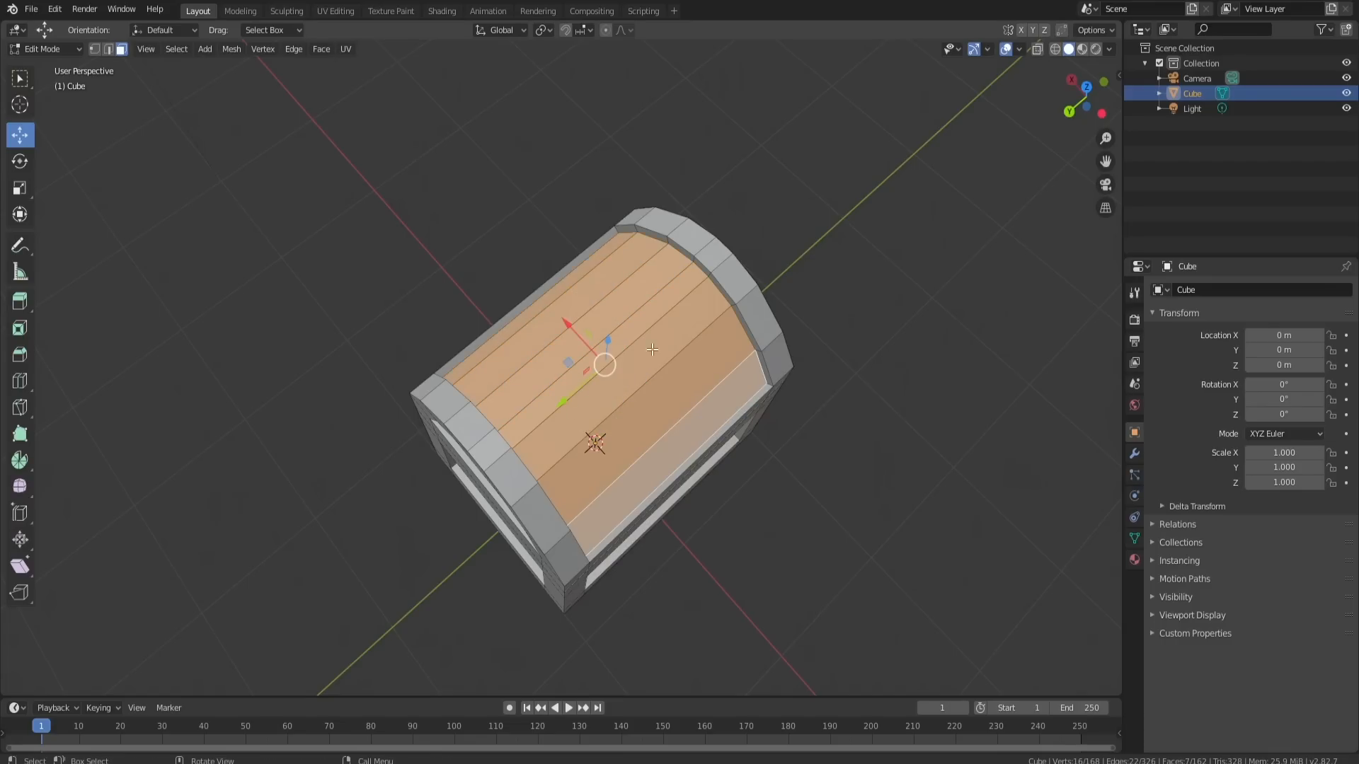
{"action": "middle_click_drag", "start_coordinate": [652, 350], "coordinate": [695, 323]}
{"action": "left_click_drag", "start_coordinate": [620, 266], "coordinate": [621, 260]}
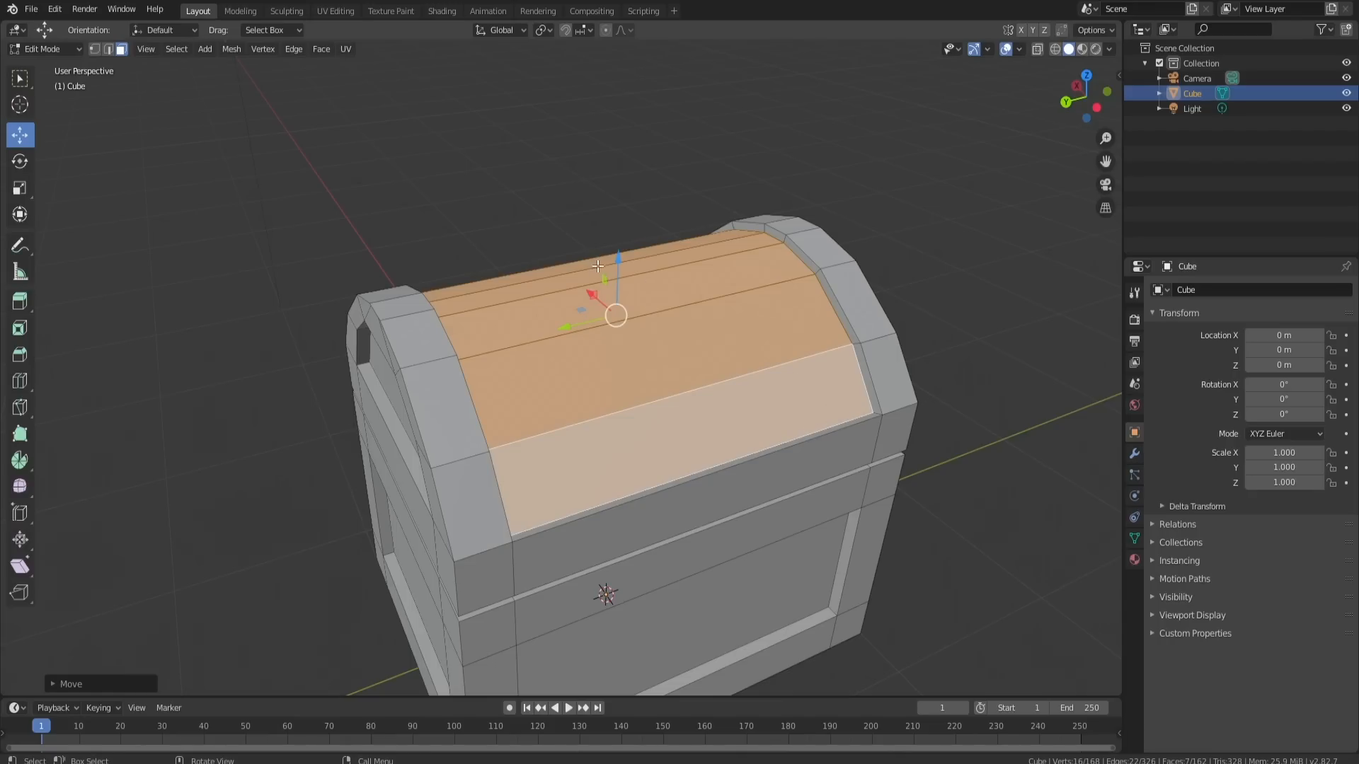
Examine the chest's recessed panels and lid in Object Mode from the side
{"action": "middle_click_drag", "start_coordinate": [609, 259], "coordinate": [824, 321]}
{"action": "key", "text": "Tab"}
{"action": "key", "text": "Tab"}
{"action": "key", "text": "Tab"}
{"action": "scroll", "coordinate": [766, 432], "scroll_direction": "down", "scroll_amount": 4}
{"action": "mouse_move", "coordinate": [766, 432]}
{"action": "middle_mouse_down"}
{"action": "mouse_move", "coordinate": [558, 375]}
{"action": "mouse_move", "coordinate": [530, 333]}
{"action": "mouse_move", "coordinate": [649, 278]}
{"action": "mouse_move", "coordinate": [761, 425]}
{"action": "middle_mouse_up"}
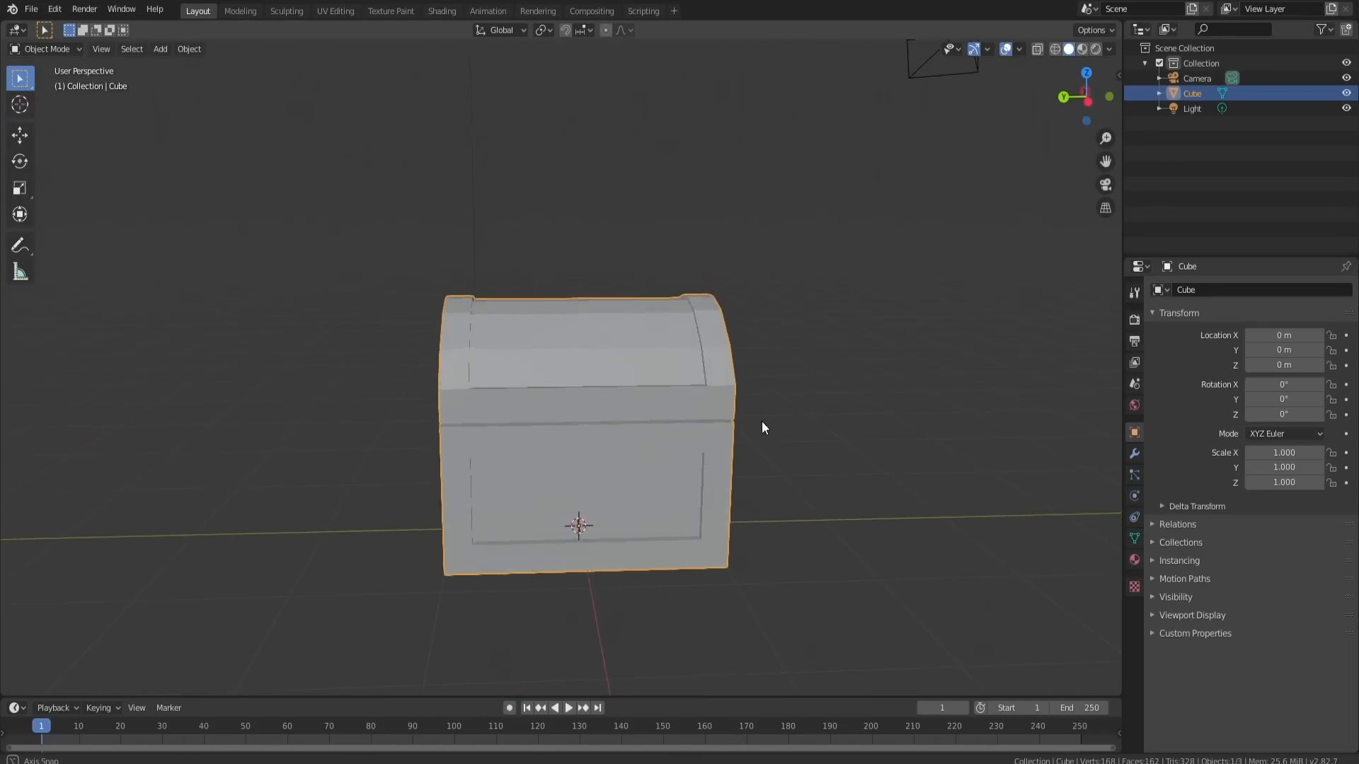
{"action": "scroll", "coordinate": [761, 424], "scroll_direction": "up", "scroll_amount": 5}
In Edit Mode, select the narrow ledge faces below the recessed panels on both lid ends and lower them along Z
{"action": "key", "text": "Tab"}
{"action": "middle_click_drag", "start_coordinate": [666, 411], "coordinate": [606, 316]}
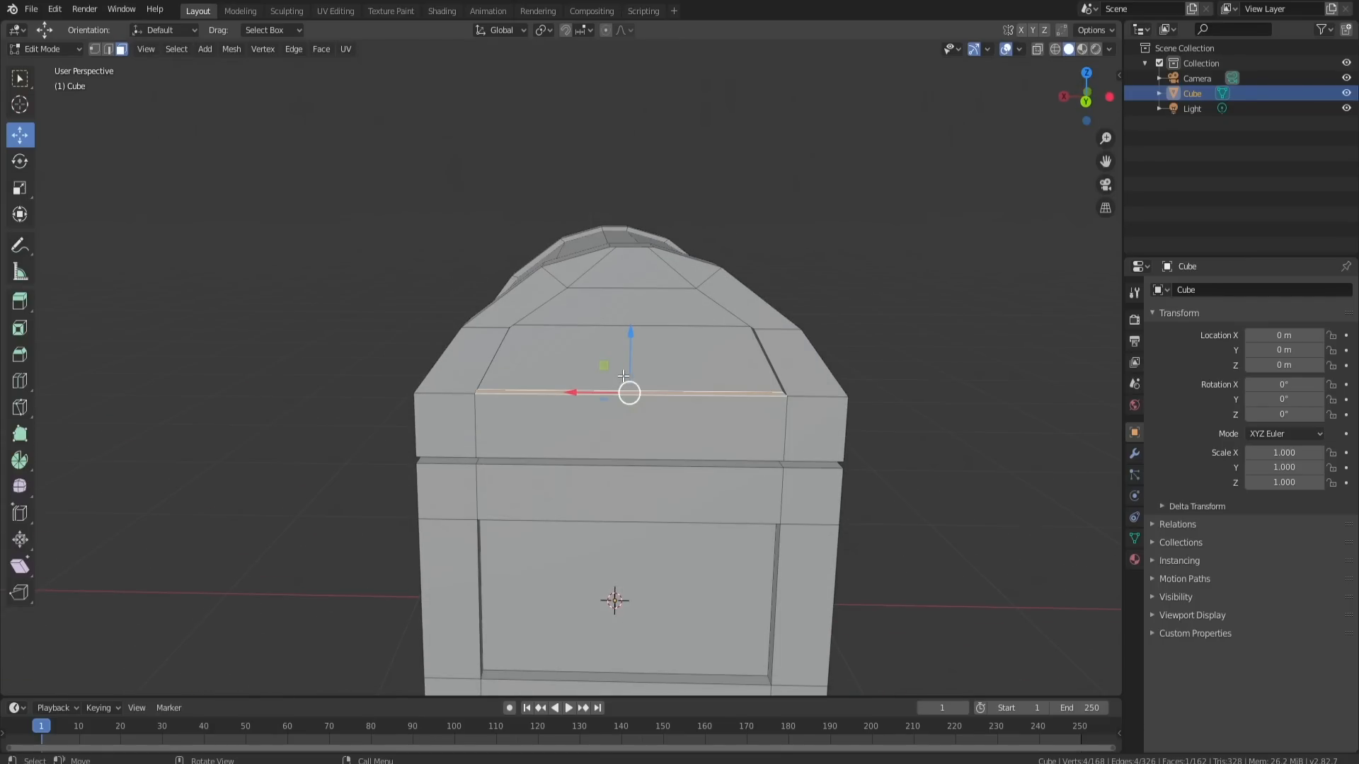
{"action": "middle_click_drag", "start_coordinate": [637, 386], "coordinate": [597, 391]}
{"action": "left_click_drag", "start_coordinate": [595, 337], "coordinate": [586, 377]}
{"action": "key", "text": "ctrl+z"}
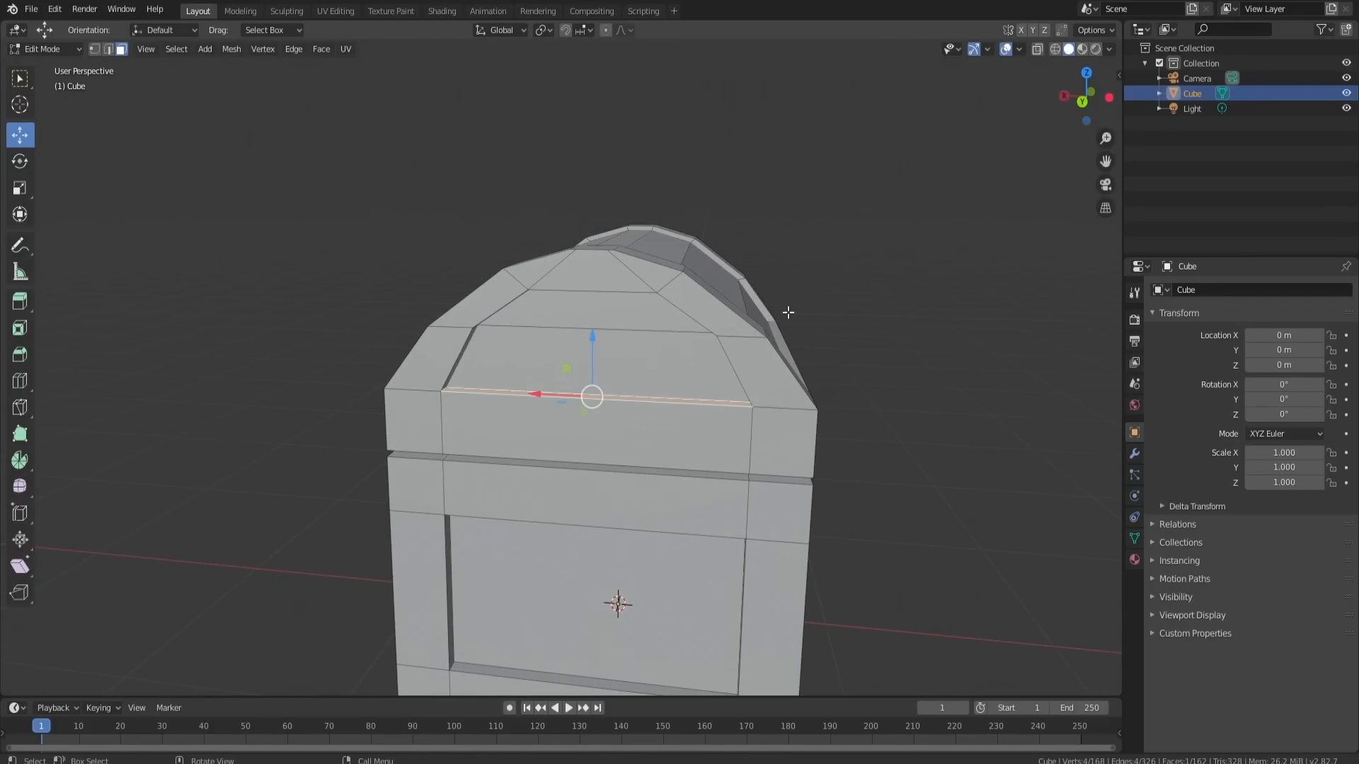
{"action": "middle_click_drag", "start_coordinate": [789, 312], "coordinate": [567, 279]}
{"action": "left_click", "coordinate": [492, 425], "text": "shift"}
{"action": "middle_click_drag", "start_coordinate": [494, 423], "coordinate": [594, 391]}
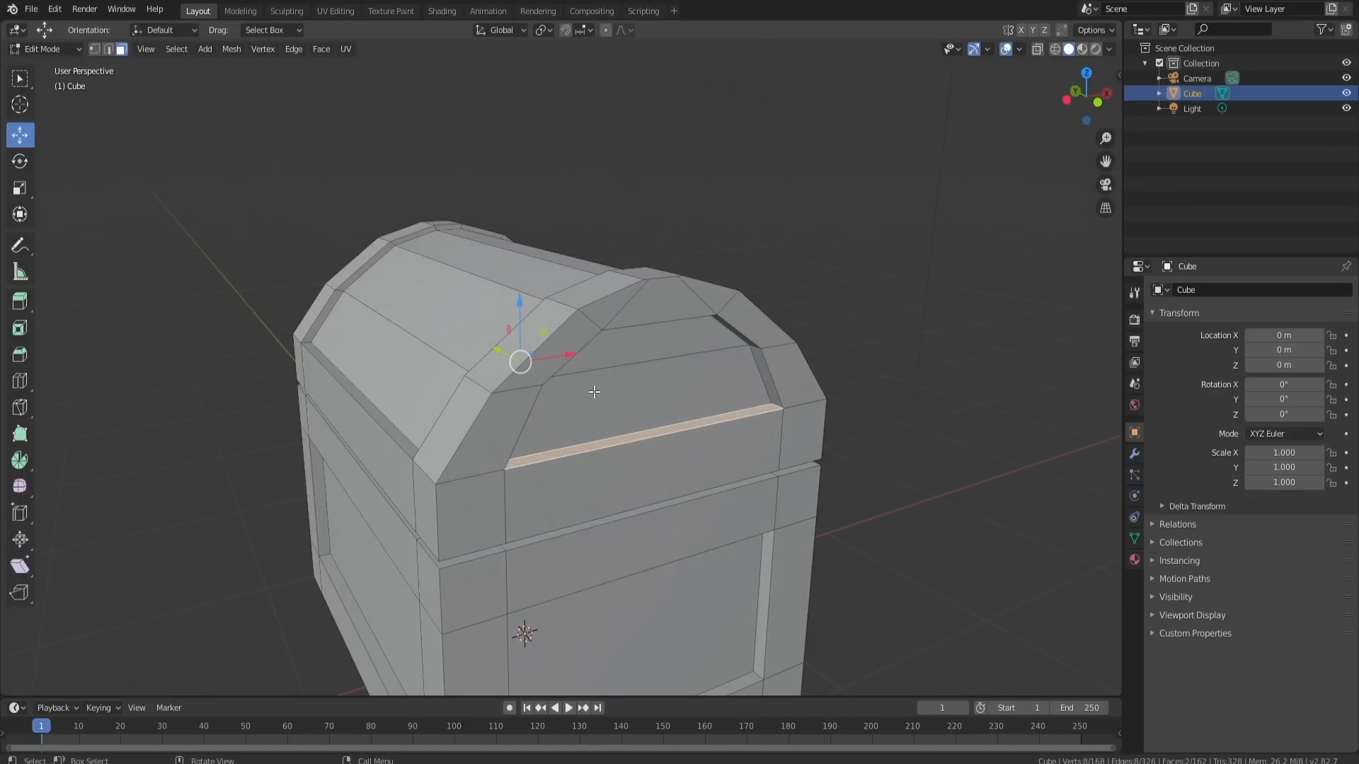
{"action": "left_click_drag", "start_coordinate": [519, 305], "coordinate": [522, 344]}
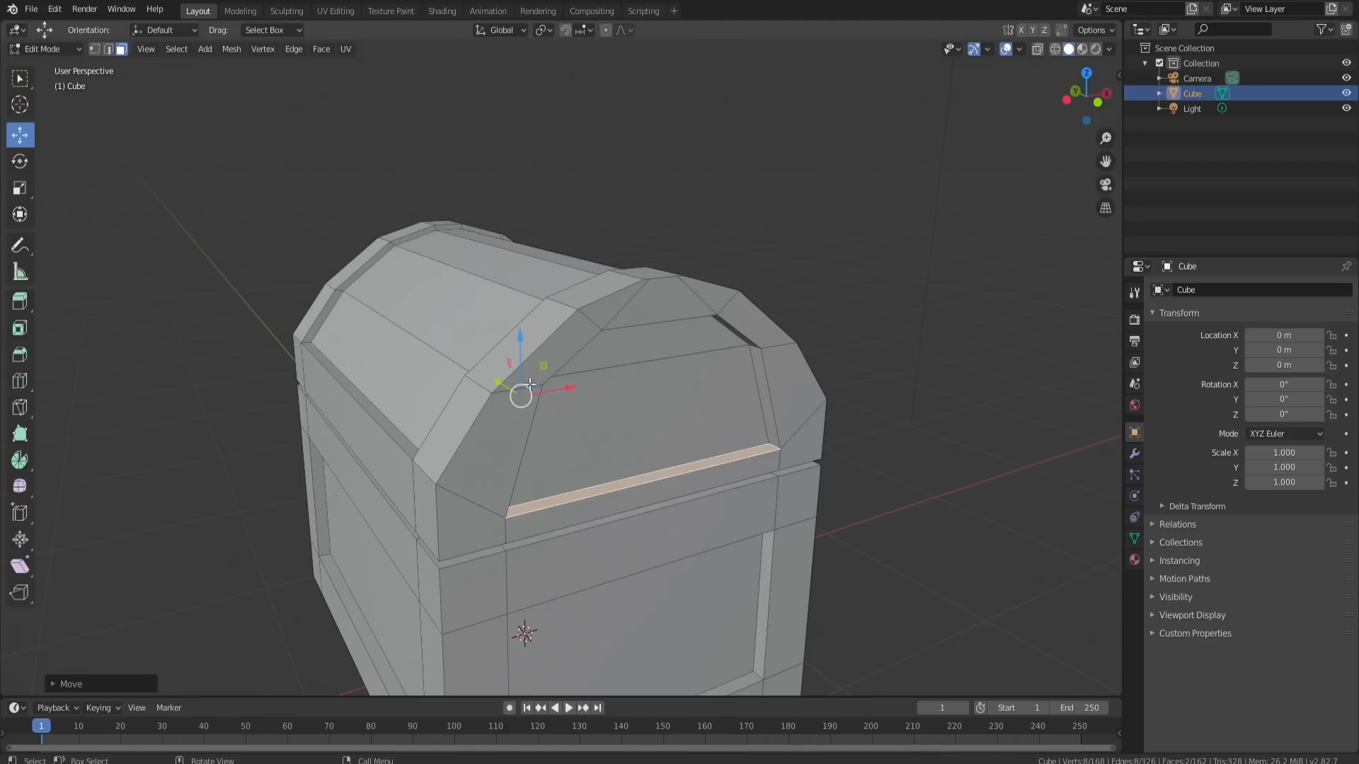
Try a narrow bevel on one sloping inner edge of the lid's end rim, using edge select mode
{"action": "middle_click_drag", "start_coordinate": [530, 384], "coordinate": [424, 382]}
{"action": "left_click", "coordinate": [108, 48]}
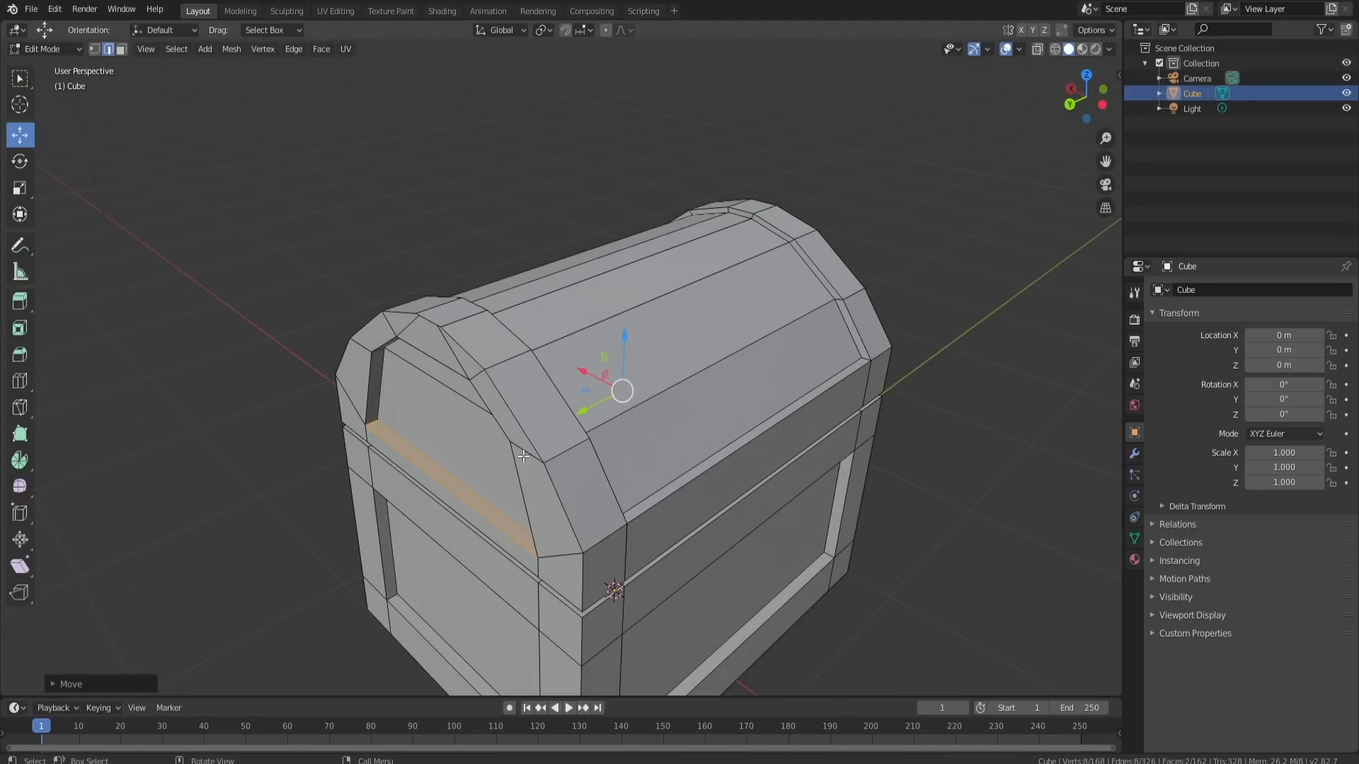
{"action": "left_click", "coordinate": [529, 429]}
{"action": "key", "text": "ctrl+b"}
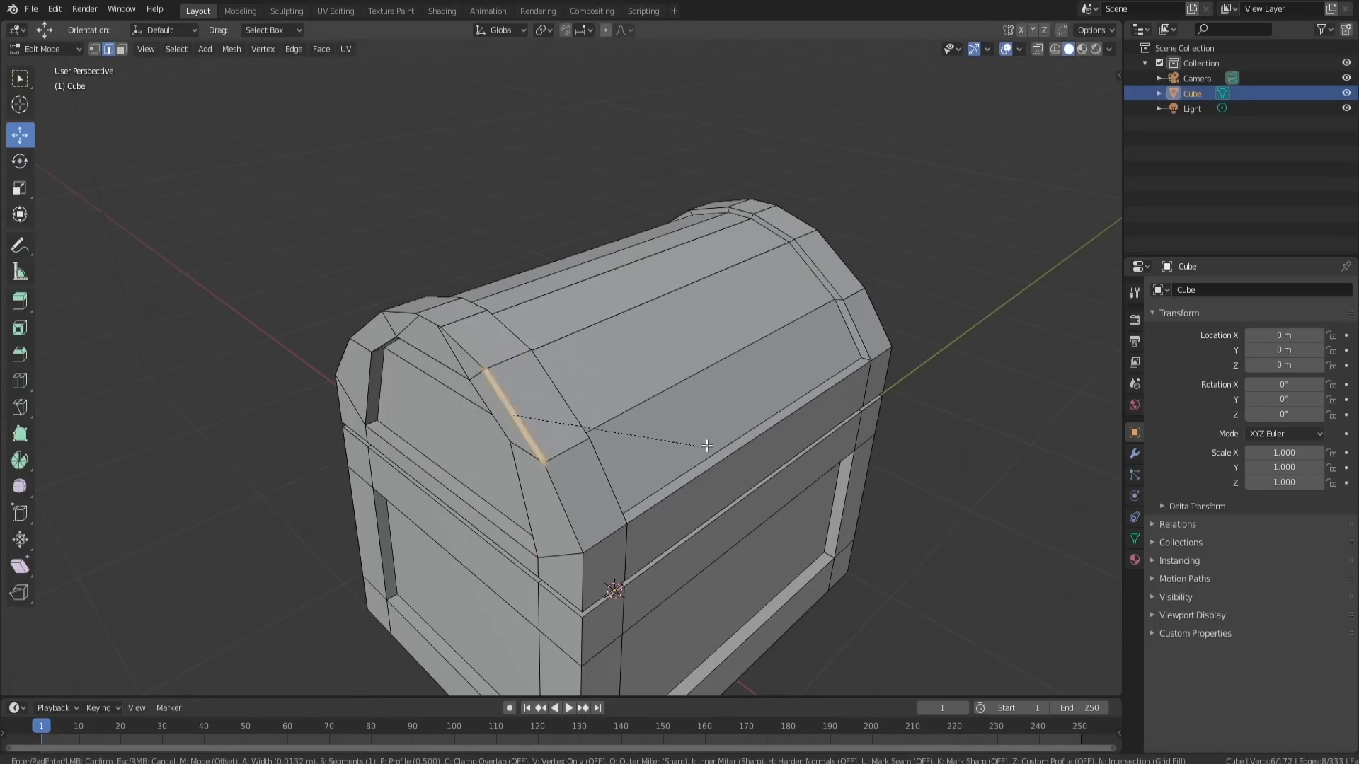
{"action": "left_click", "coordinate": [710, 438]}
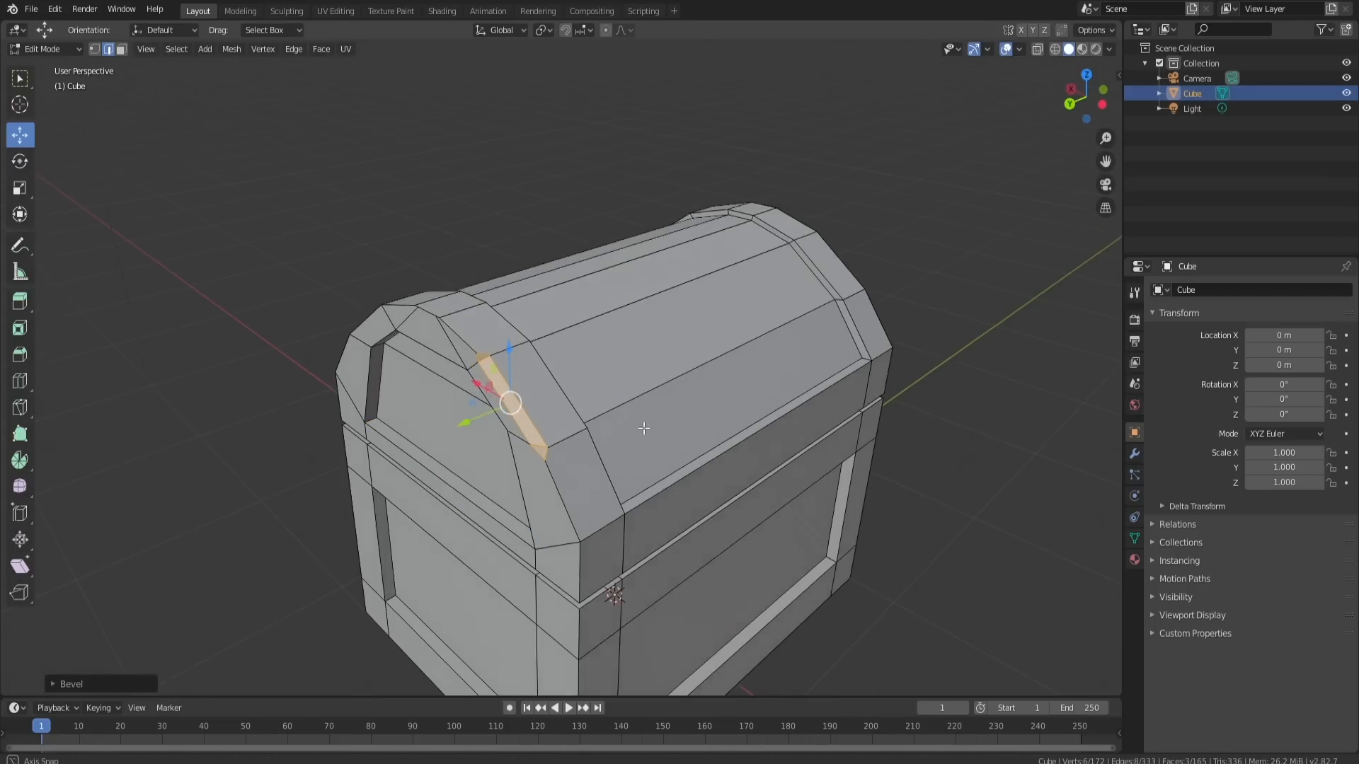
{"action": "key", "text": "Tab"}
{"action": "middle_click_drag", "start_coordinate": [639, 373], "coordinate": [617, 407]}
{"action": "key", "text": "Tab"}
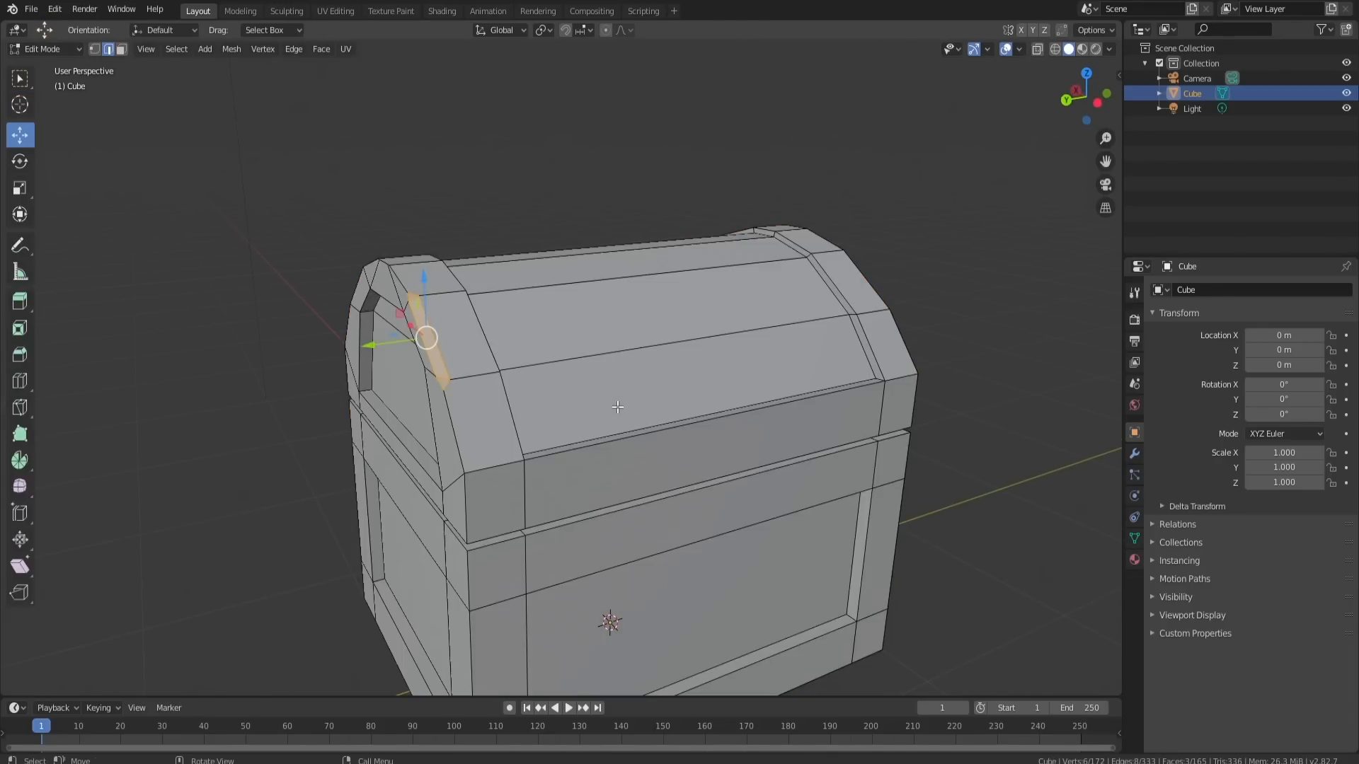
Undo the bevel on the lid's end rim edge
{"action": "key", "text": "ctrl+z"}
{"action": "key", "text": "ctrl+z"}
{"action": "key", "text": "ctrl+z"}
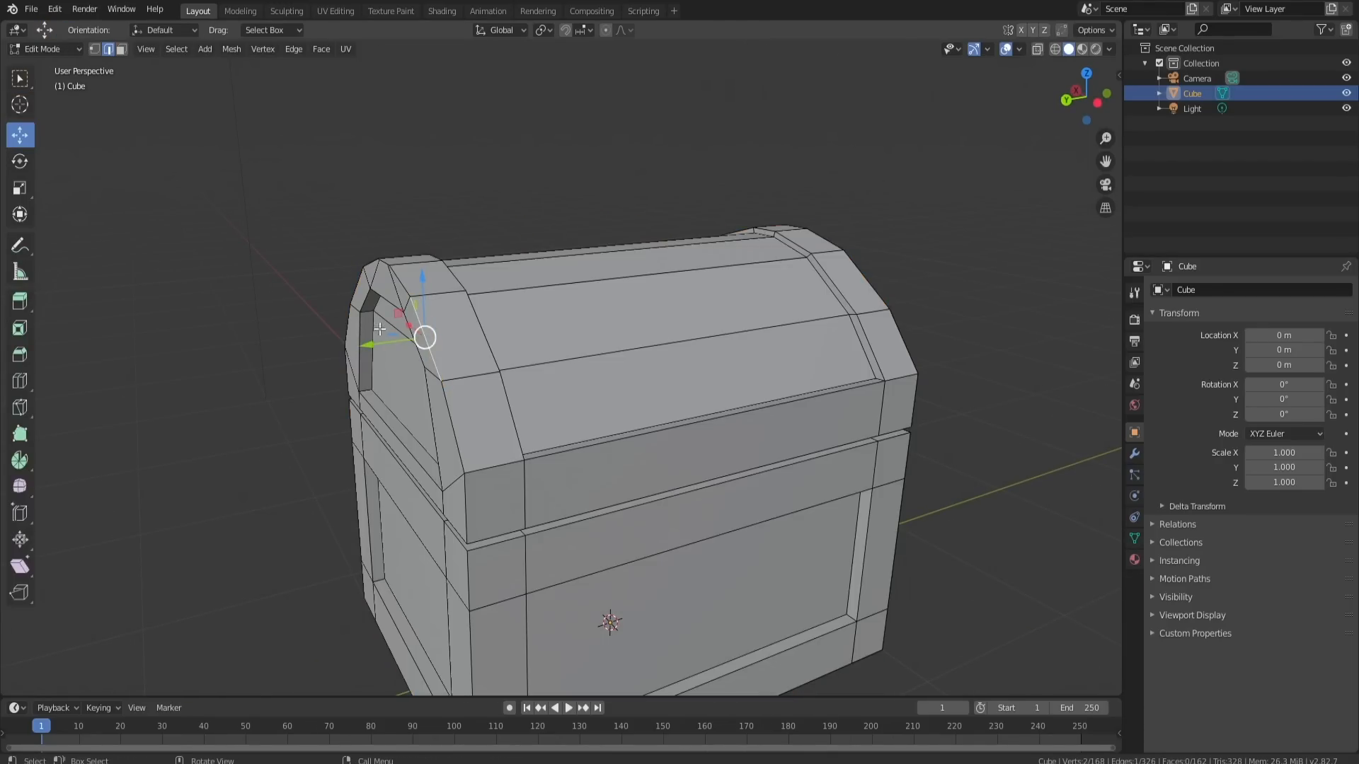
Switch back to face select mode and return the chest to Object Mode
{"action": "middle_click_drag", "start_coordinate": [446, 375], "coordinate": [563, 434]}
{"action": "left_click", "coordinate": [649, 460]}
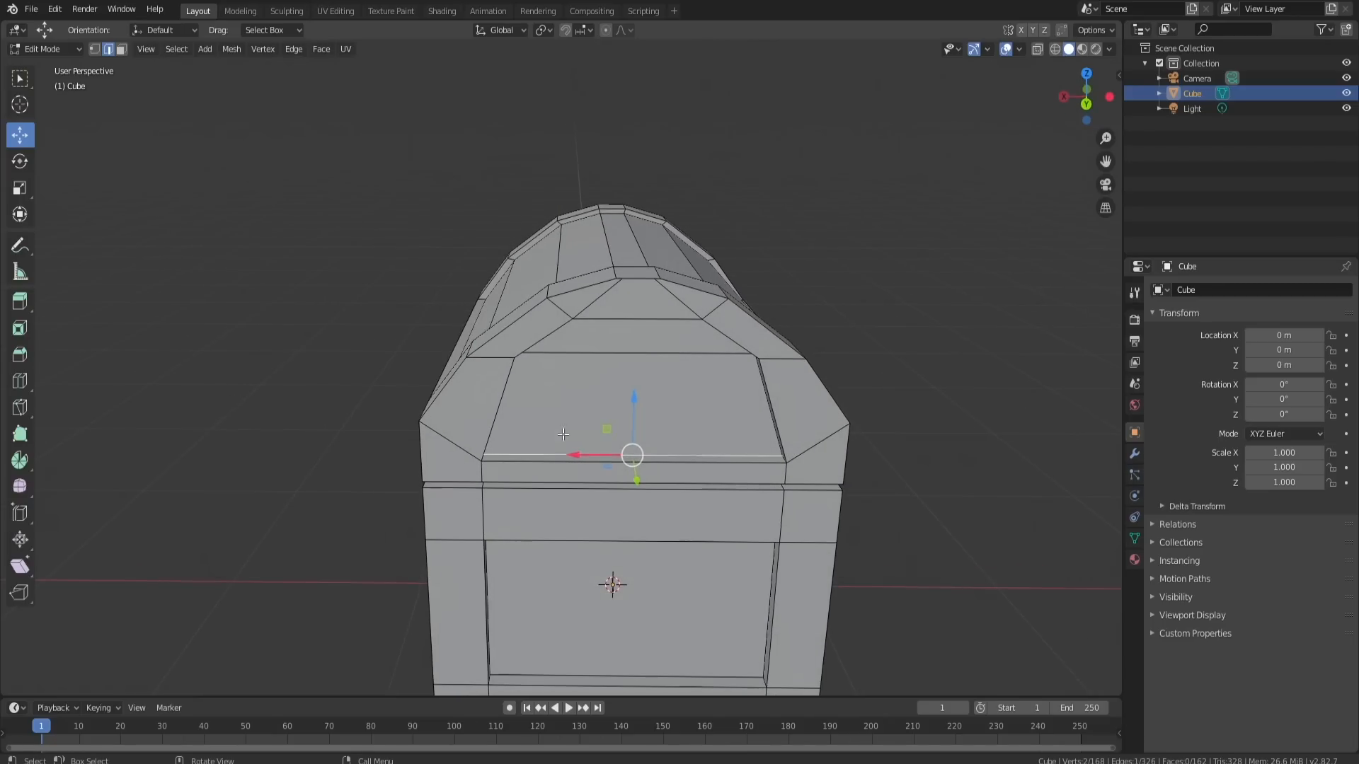
{"action": "left_click", "coordinate": [122, 48]}
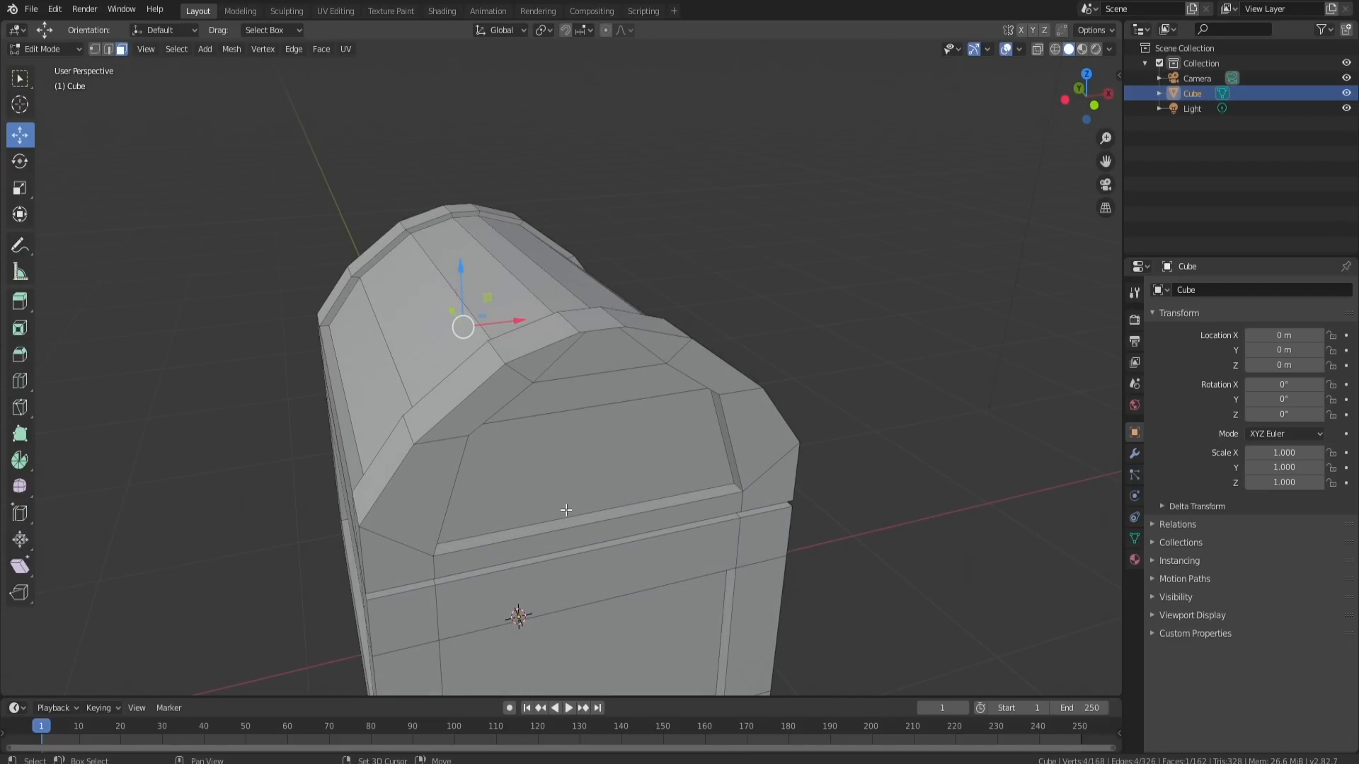
{"action": "scroll", "coordinate": [679, 361], "scroll_direction": "down", "scroll_amount": 5}
{"action": "key", "text": "Tab"}
{"action": "mouse_move", "coordinate": [680, 361]}
{"action": "middle_mouse_down"}
{"action": "mouse_move", "coordinate": [689, 395]}
{"action": "mouse_move", "coordinate": [715, 370]}
{"action": "mouse_move", "coordinate": [636, 367]}
{"action": "mouse_move", "coordinate": [600, 312]}
{"action": "mouse_move", "coordinate": [665, 350]}
{"action": "middle_mouse_up"}
{"action": "scroll", "coordinate": [665, 349], "scroll_direction": "up", "scroll_amount": 4}
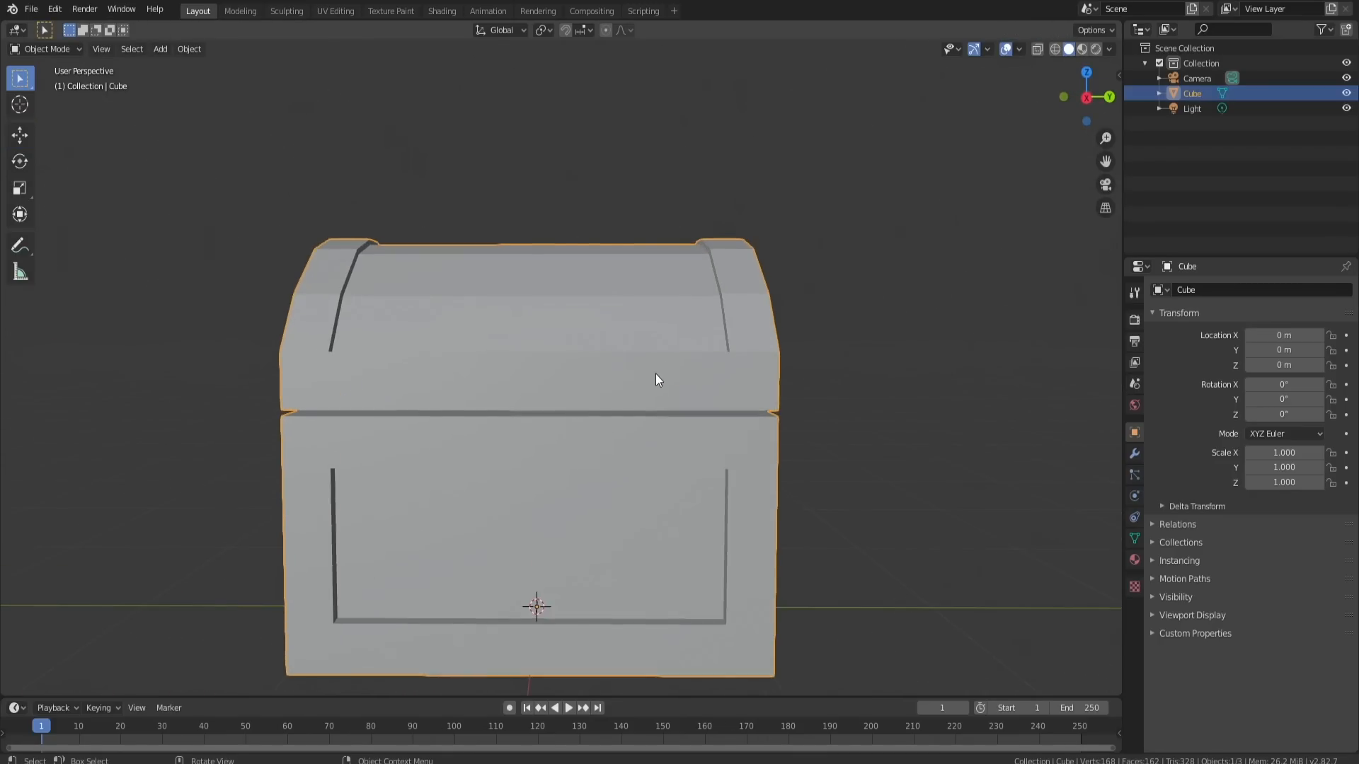
Add a new cube mesh and move it along Y to about -2.49 m, beside the chest
{"action": "scroll", "coordinate": [656, 373], "scroll_direction": "down", "scroll_amount": 2}
{"action": "key", "text": "shift+a"}
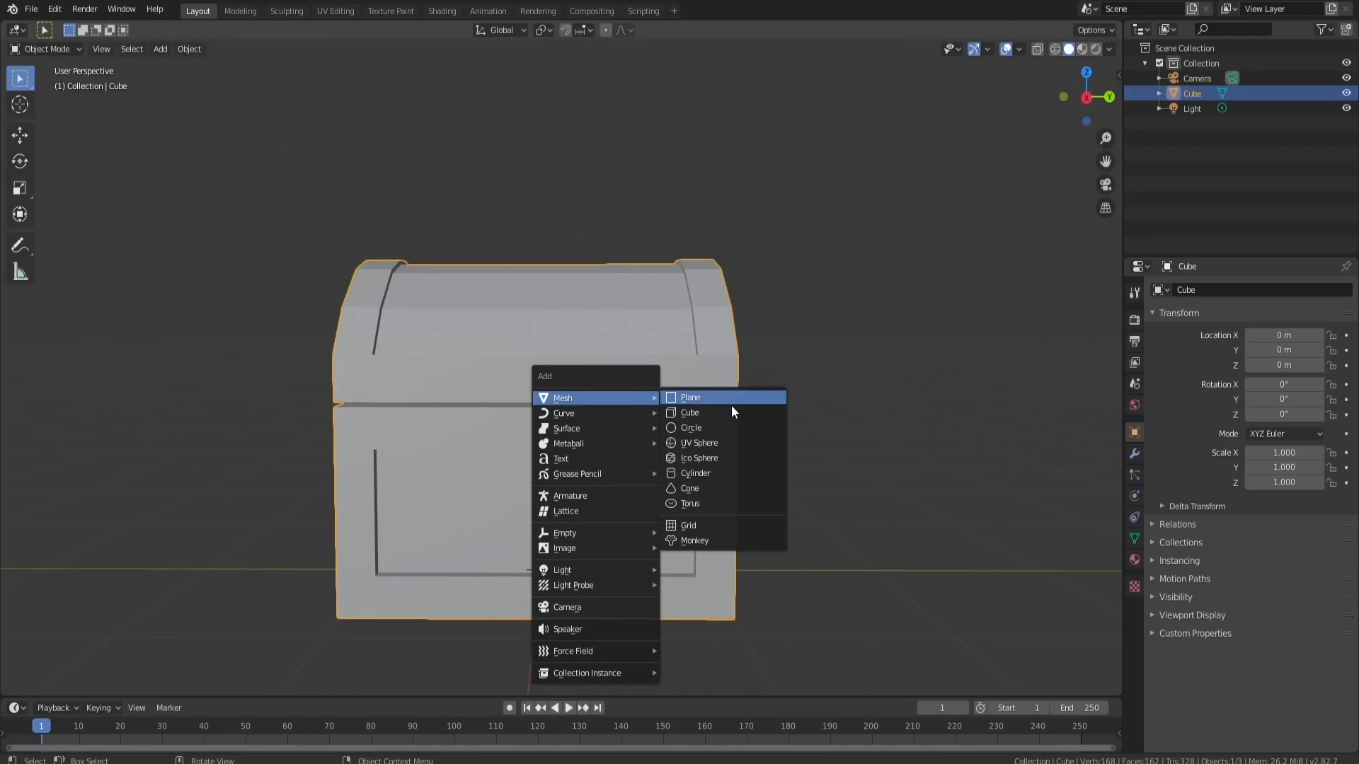
{"action": "left_click", "coordinate": [714, 413]}
{"action": "scroll", "coordinate": [713, 414], "scroll_direction": "down", "scroll_amount": 3}
{"action": "left_click_drag", "start_coordinate": [375, 488], "coordinate": [328, 487]}
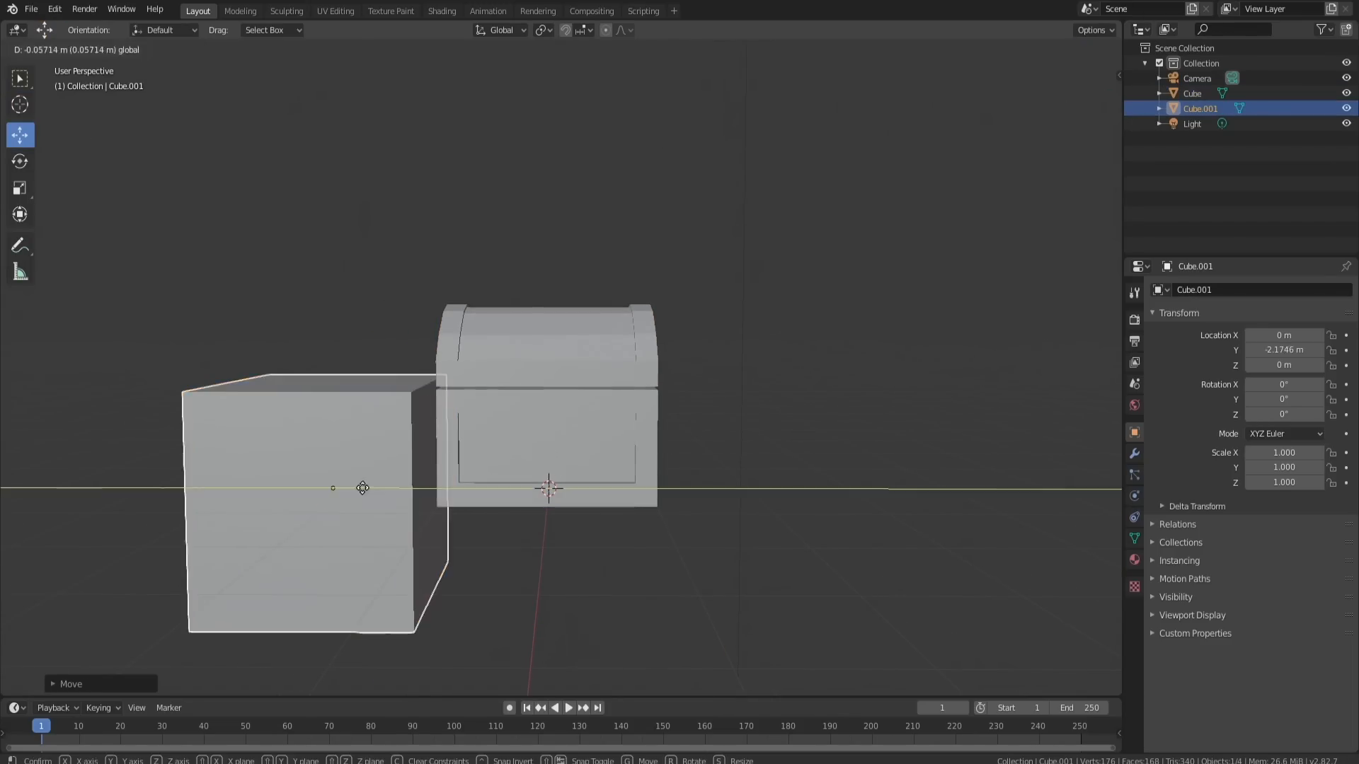
Scale the new cube down to about 0.182 and raise it to about 1.09 m along Z
{"action": "middle_click_drag", "start_coordinate": [444, 440], "coordinate": [548, 443]}
{"action": "scroll", "coordinate": [566, 446], "scroll_direction": "down", "scroll_amount": 3}
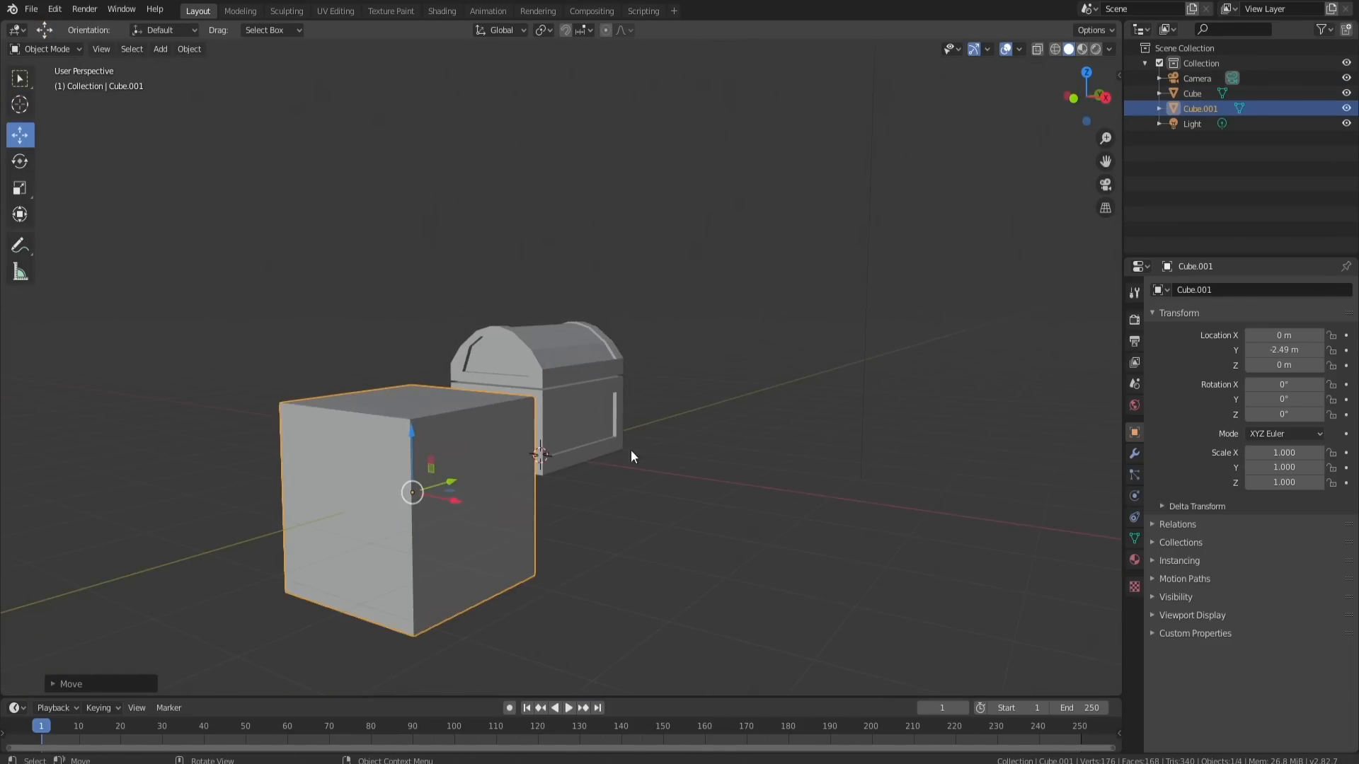
{"action": "key", "text": "s"}
{"action": "left_click", "coordinate": [410, 452]}
{"action": "left_click_drag", "start_coordinate": [411, 458], "coordinate": [409, 352]}
Flatten the small cube into a plate by scaling it along X to about 0.054
{"action": "middle_click_drag", "start_coordinate": [453, 397], "coordinate": [681, 437]}
{"action": "key", "text": "s"}
{"action": "key", "text": "x"}
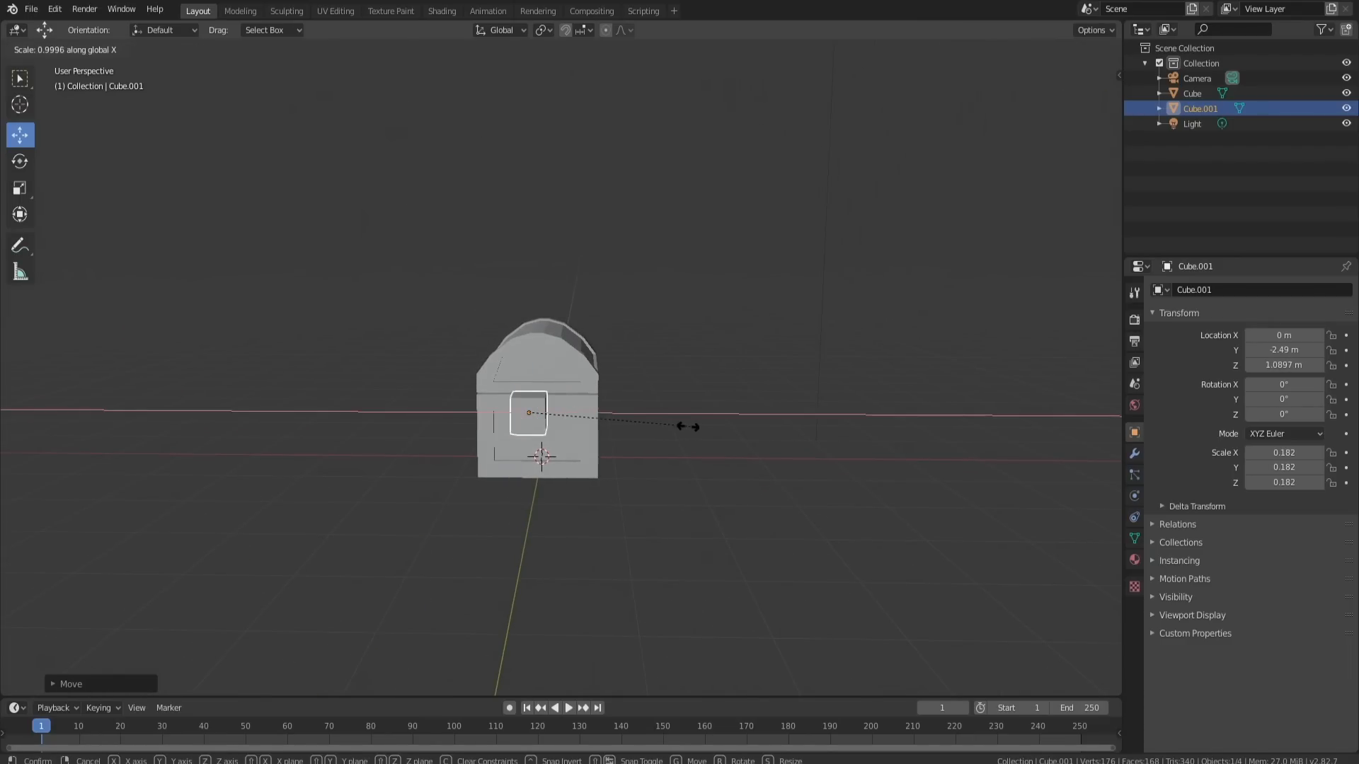
{"action": "left_click", "coordinate": [576, 413]}
Move the plate onto the front of the chest, at about X 0.75 m and Y 0.10 m
{"action": "middle_click_drag", "start_coordinate": [577, 413], "coordinate": [207, 373]}
{"action": "scroll", "coordinate": [206, 374], "scroll_direction": "up", "scroll_amount": 3}
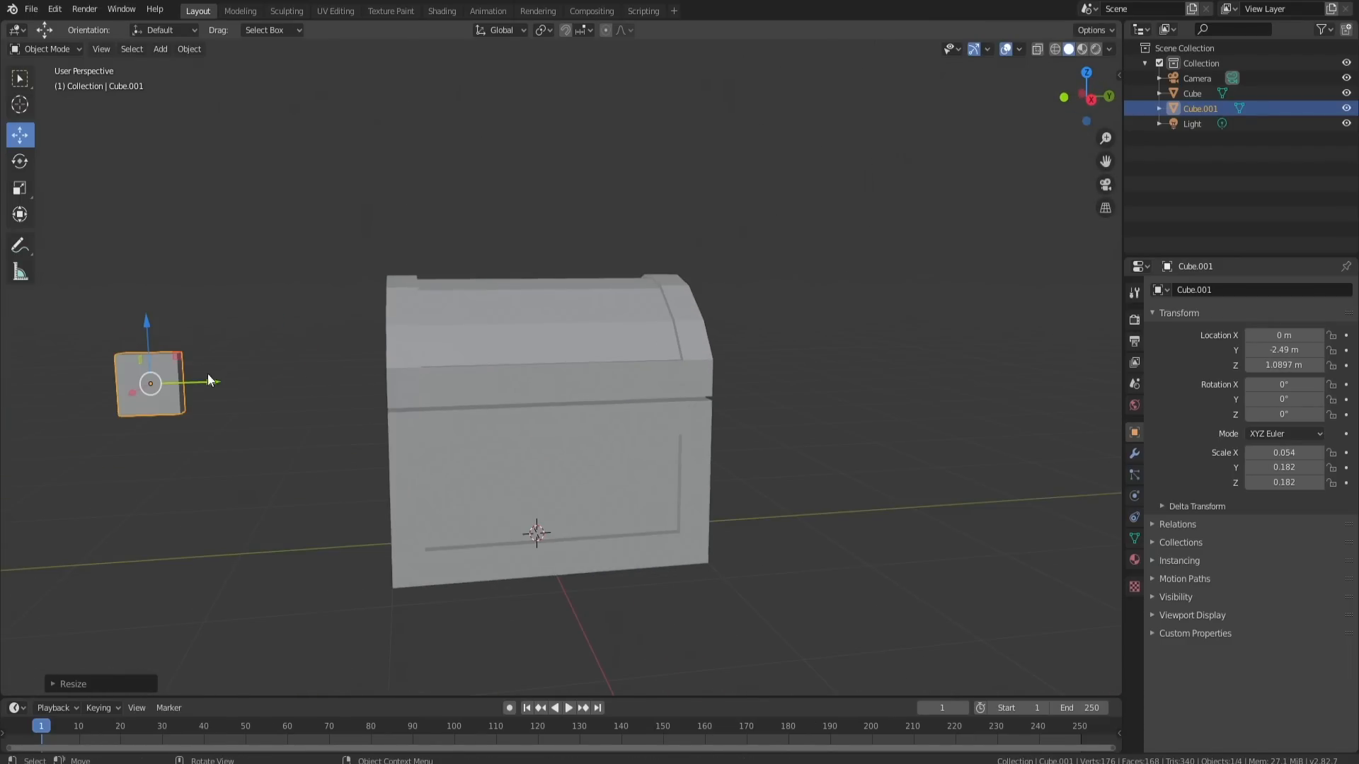
{"action": "left_click_drag", "start_coordinate": [206, 373], "coordinate": [599, 385]}
{"action": "middle_click_drag", "start_coordinate": [599, 385], "coordinate": [655, 406]}
{"action": "left_click_drag", "start_coordinate": [588, 410], "coordinate": [633, 442]}
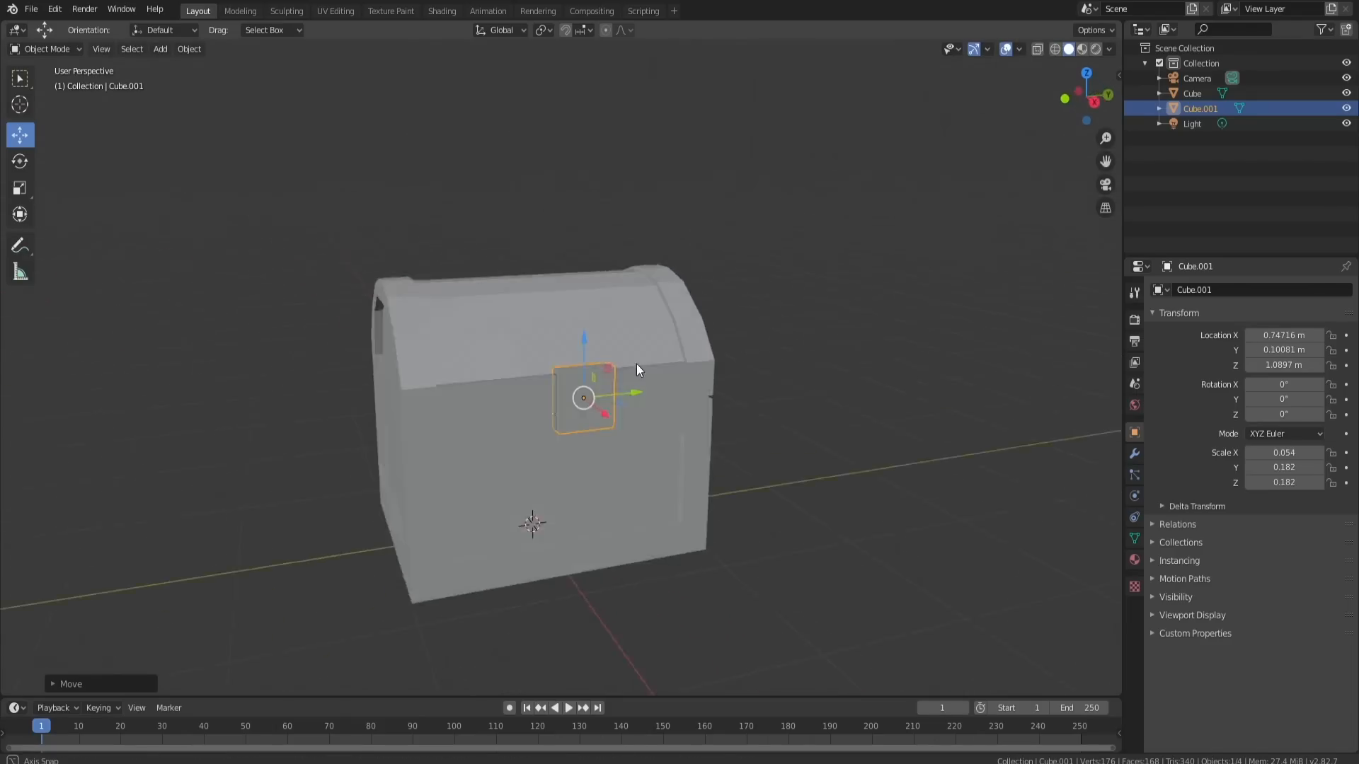
Enlarge the lock plate uniformly by about 1.56 and lower it to about 1.01 m along Z, over the lid seam
{"action": "middle_click_drag", "start_coordinate": [635, 364], "coordinate": [622, 362]}
{"action": "key", "text": "s"}
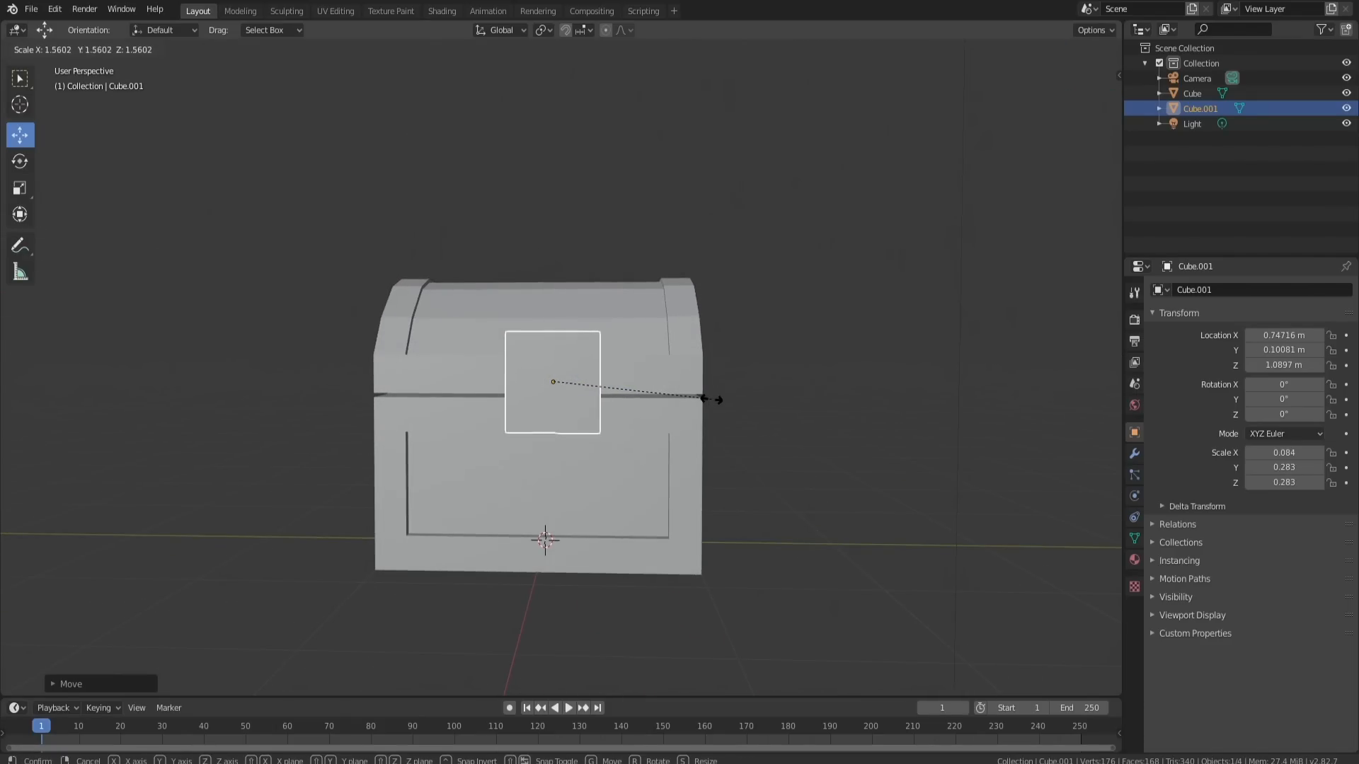
{"action": "left_click", "coordinate": [711, 397]}
{"action": "left_click_drag", "start_coordinate": [552, 336], "coordinate": [553, 349]}
Centre the lock plate on the chest along Y using the right orthographic view, and enter Edit Mode on it
{"action": "middle_click_drag", "start_coordinate": [818, 368], "coordinate": [664, 372]}
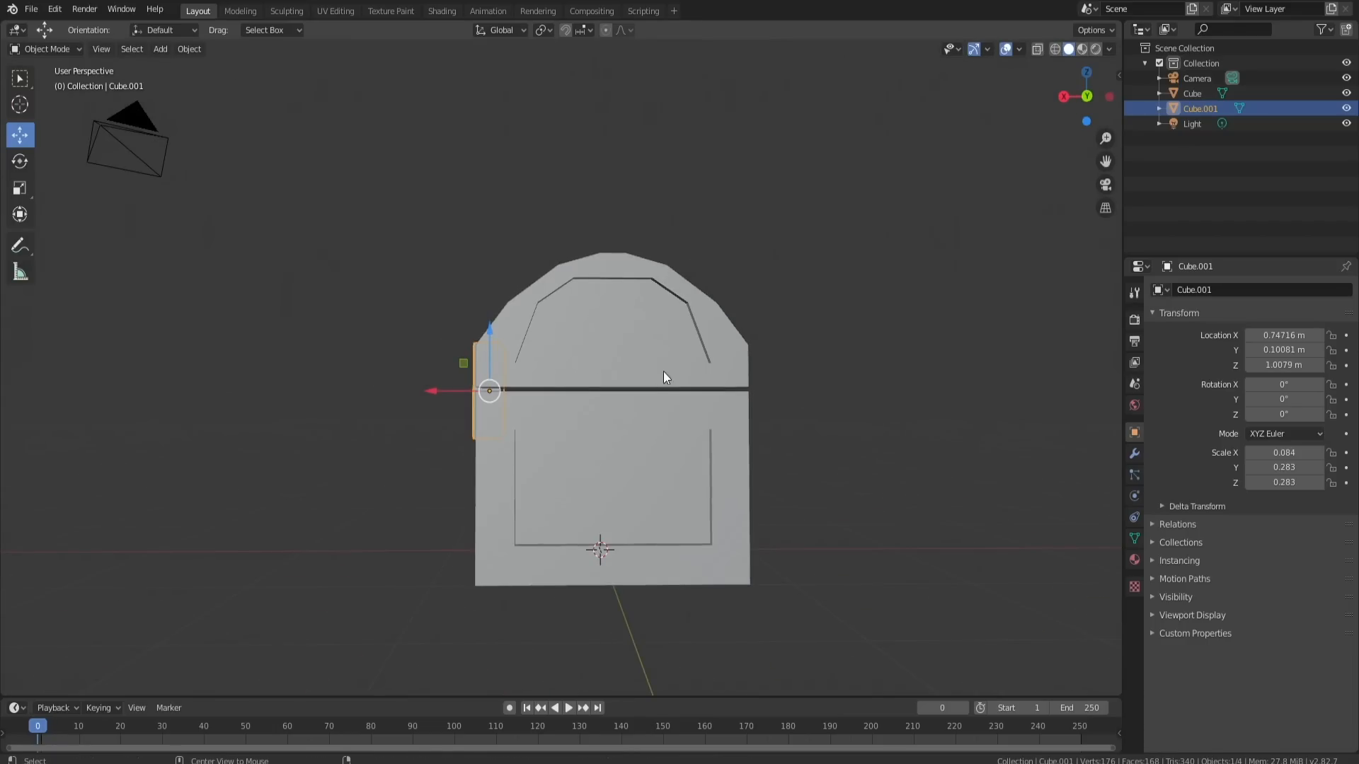
{"action": "key", "text": "KP_3"}
{"action": "left_click_drag", "start_coordinate": [595, 392], "coordinate": [585, 389]}
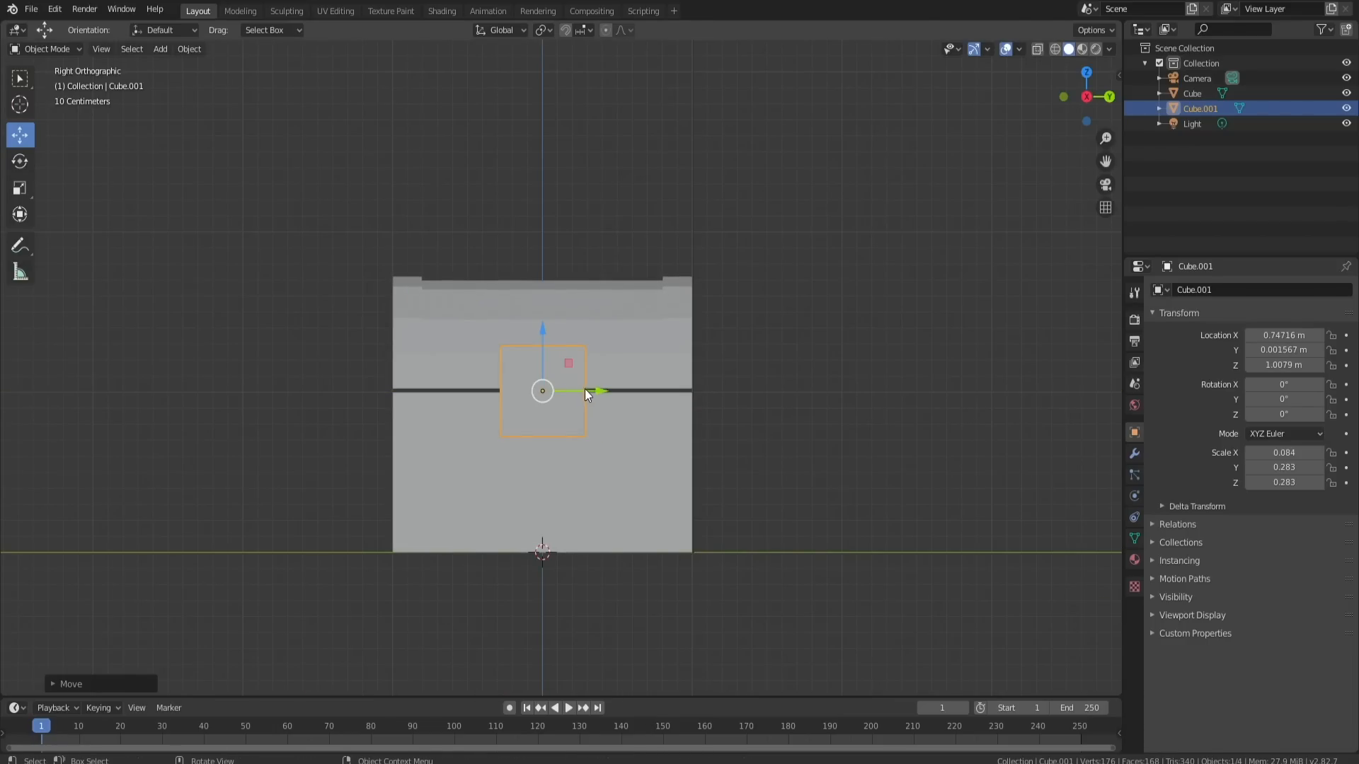
{"action": "middle_click_drag", "start_coordinate": [566, 394], "coordinate": [614, 396]}
{"action": "key", "text": "Tab"}
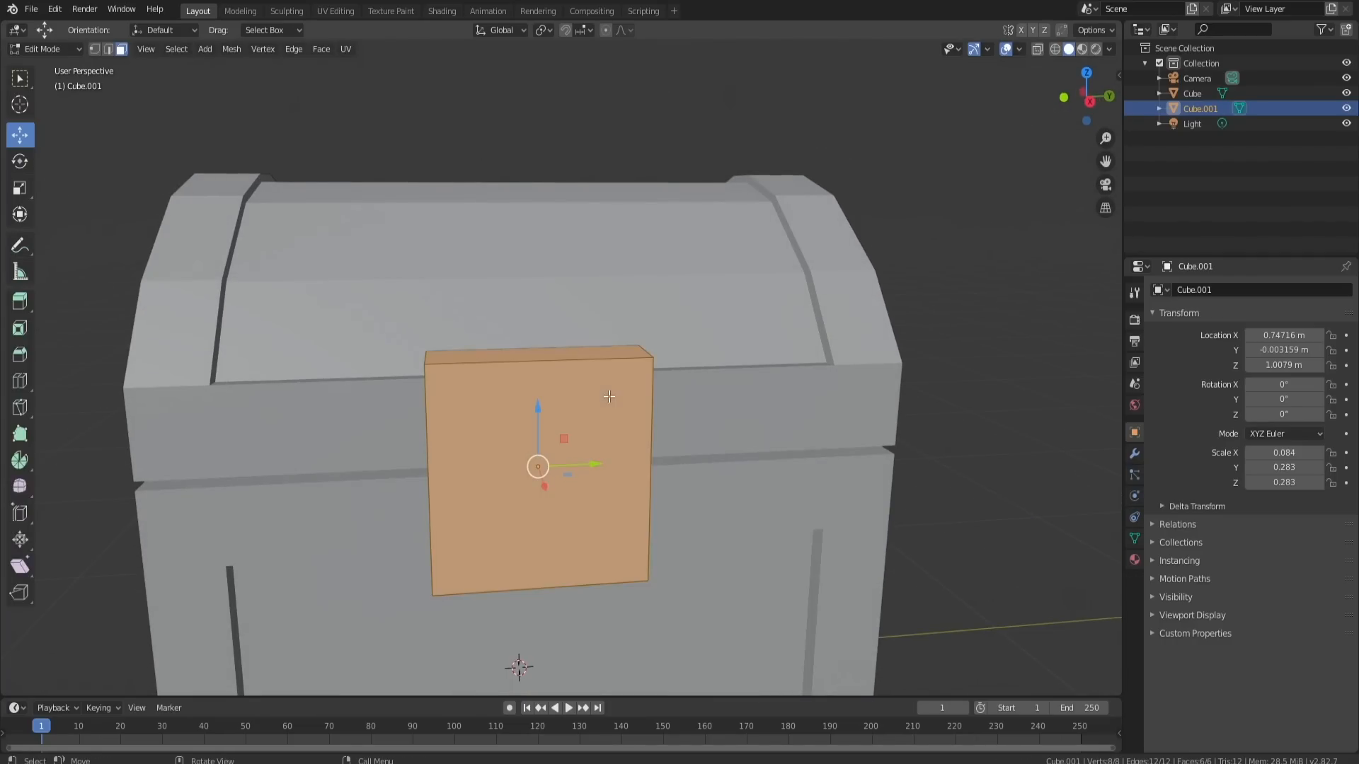
Try dividing the lock plate with two vertical loop cuts and a further set of loop cuts, and undo both
{"action": "key", "text": "ctrl+r"}
{"action": "scroll", "coordinate": [607, 418], "scroll_direction": "up", "scroll_amount": 1}
{"action": "left_click", "coordinate": [627, 446]}
{"action": "right_click", "coordinate": [627, 446]}
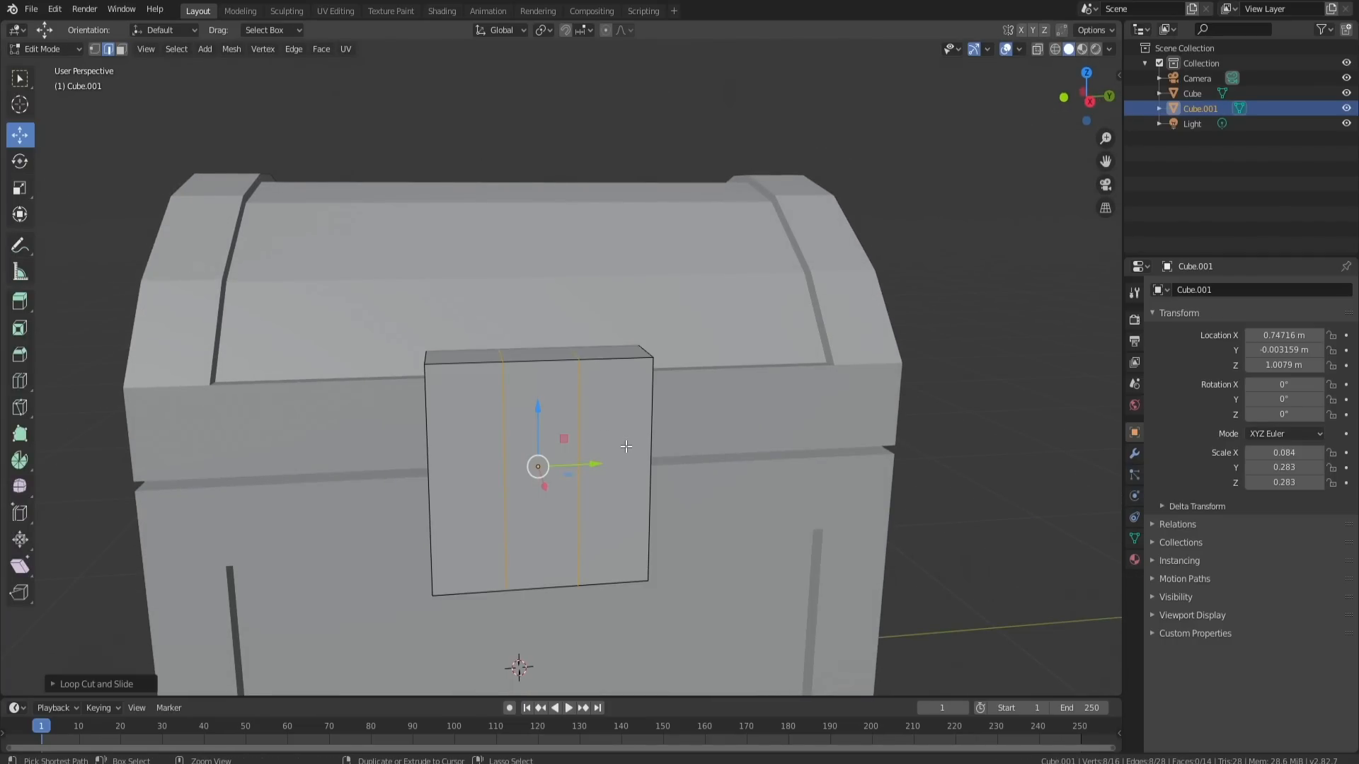
{"action": "key", "text": "ctrl+r"}
{"action": "scroll", "coordinate": [639, 444], "scroll_direction": "up", "scroll_amount": 1}
{"action": "left_click", "coordinate": [647, 442]}
{"action": "right_click", "coordinate": [647, 442]}
{"action": "middle_click_drag", "start_coordinate": [647, 443], "coordinate": [621, 423]}
{"action": "key", "text": "ctrl+z"}
{"action": "key", "text": "ctrl+z"}
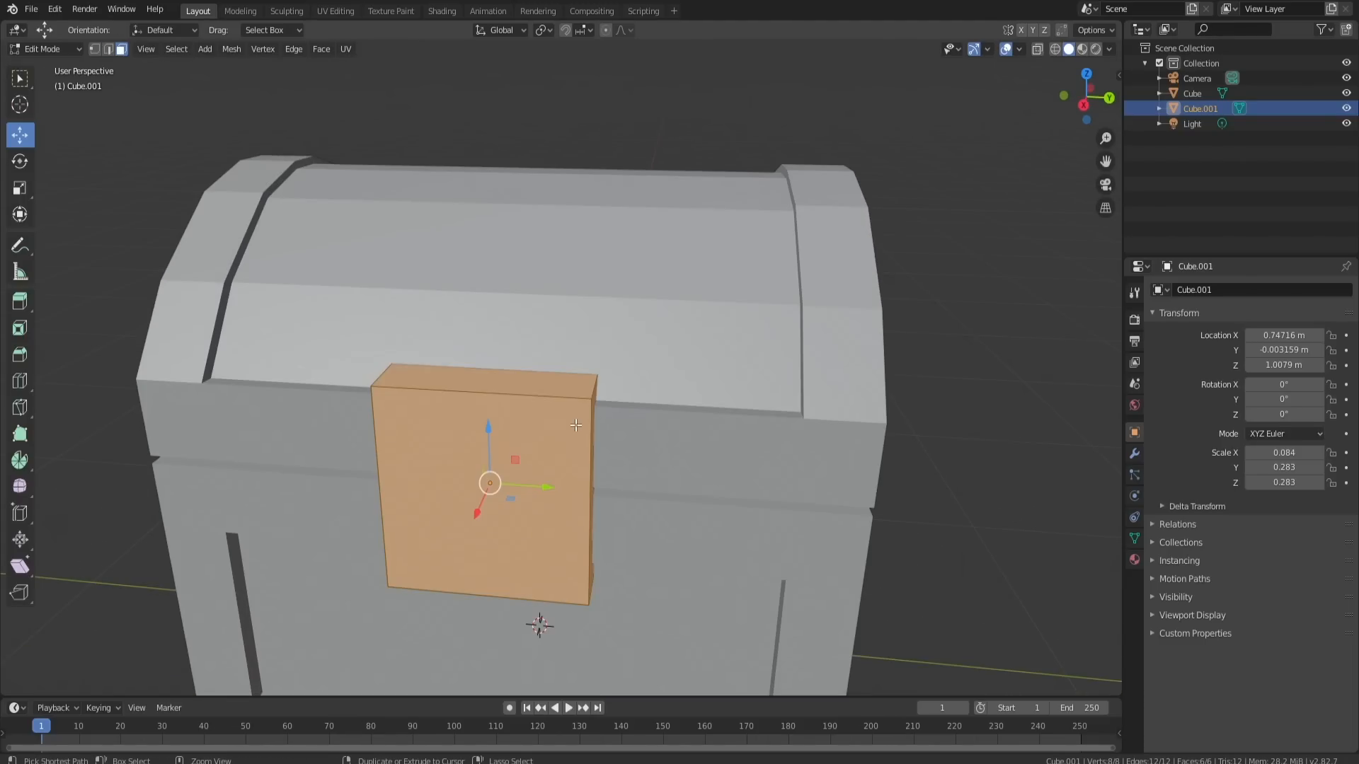
Bevel all edges of the lock plate with two segments to round them
{"action": "key", "text": "ctrl+b"}
{"action": "scroll", "coordinate": [620, 423], "scroll_direction": "up", "scroll_amount": 1}
{"action": "left_click", "coordinate": [617, 422]}
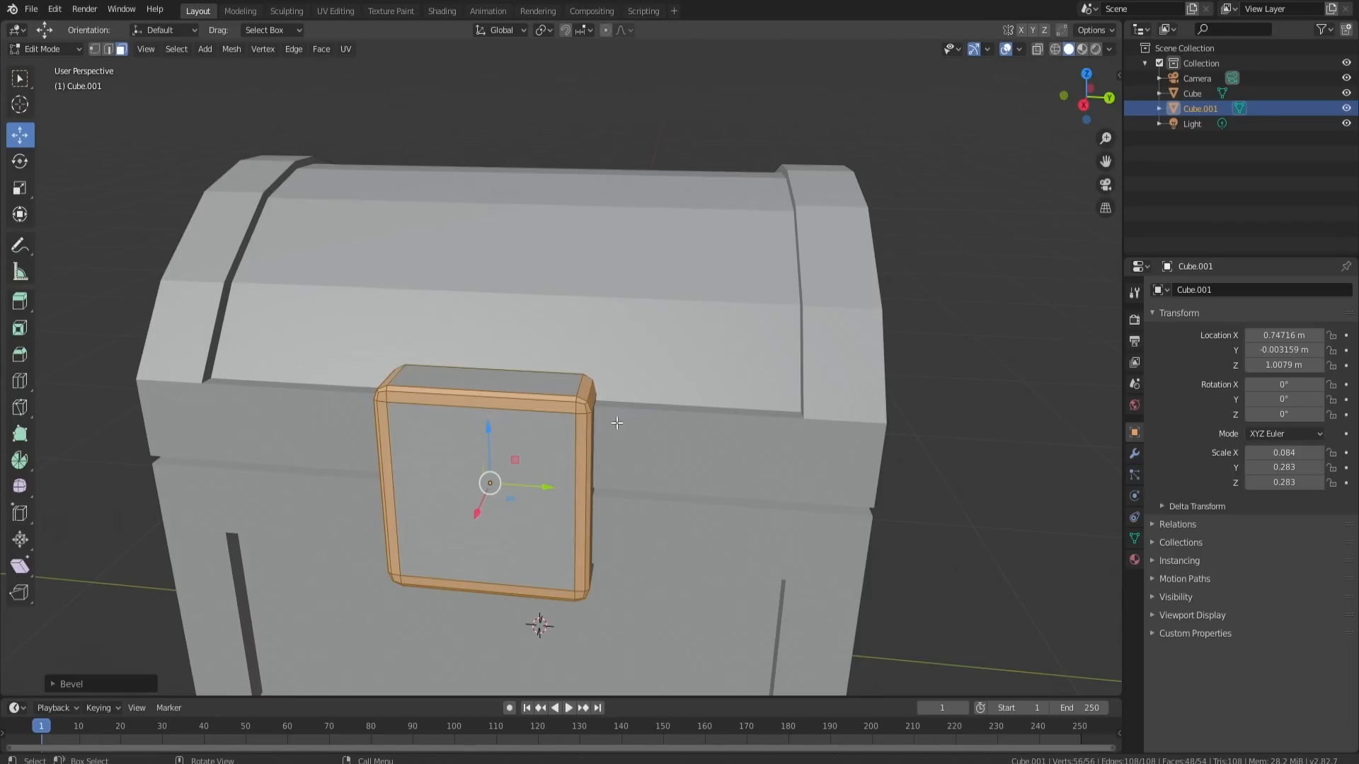
Add two evenly spaced vertical and two horizontal loop cuts around the rounded lock plate
{"action": "key", "text": "ctrl+r"}
{"action": "scroll", "coordinate": [549, 432], "scroll_direction": "up", "scroll_amount": 1}
{"action": "left_click", "coordinate": [549, 432]}
{"action": "right_click", "coordinate": [550, 432]}
{"action": "key", "text": "ctrl+r"}
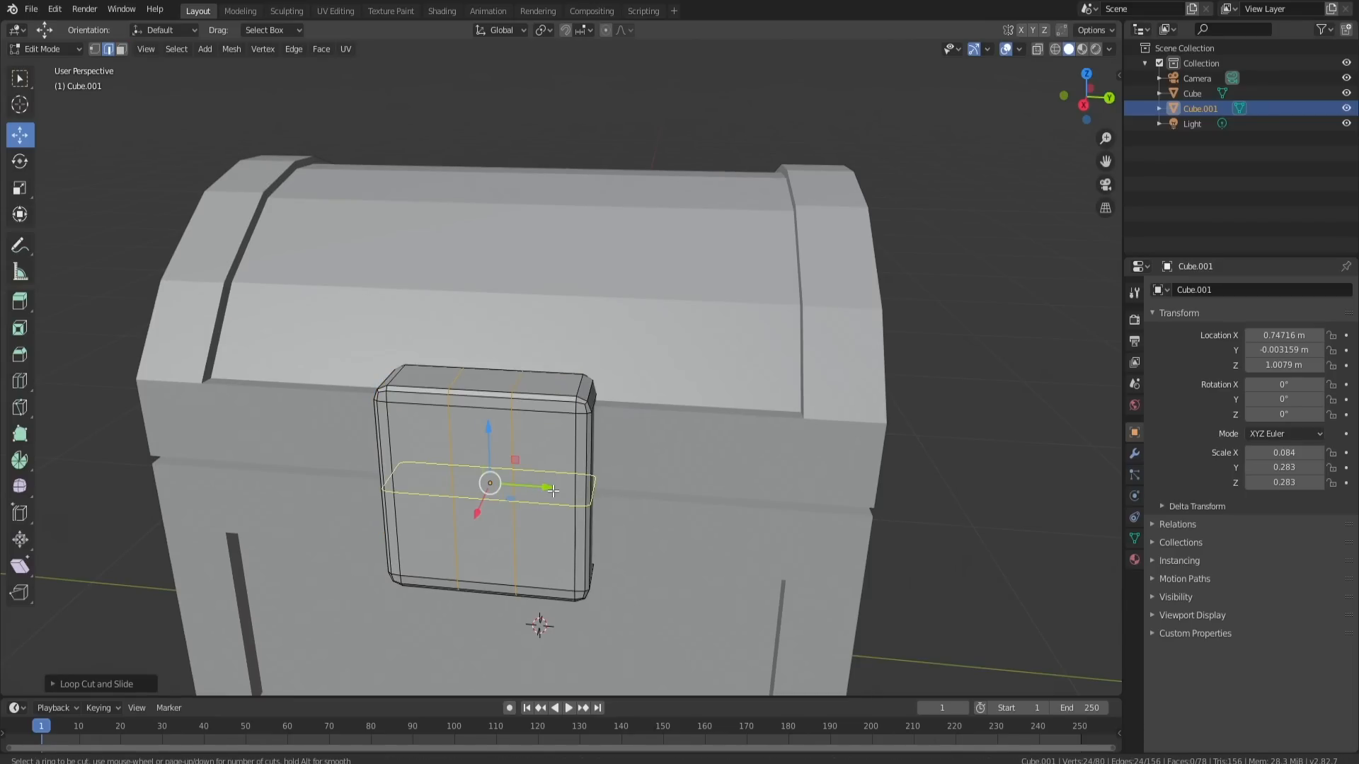
{"action": "scroll", "coordinate": [553, 490], "scroll_direction": "up", "scroll_amount": 2}
{"action": "right_click", "coordinate": [552, 490]}
{"action": "middle_click_drag", "start_coordinate": [553, 490], "coordinate": [583, 422]}
{"action": "key", "text": "Tab"}
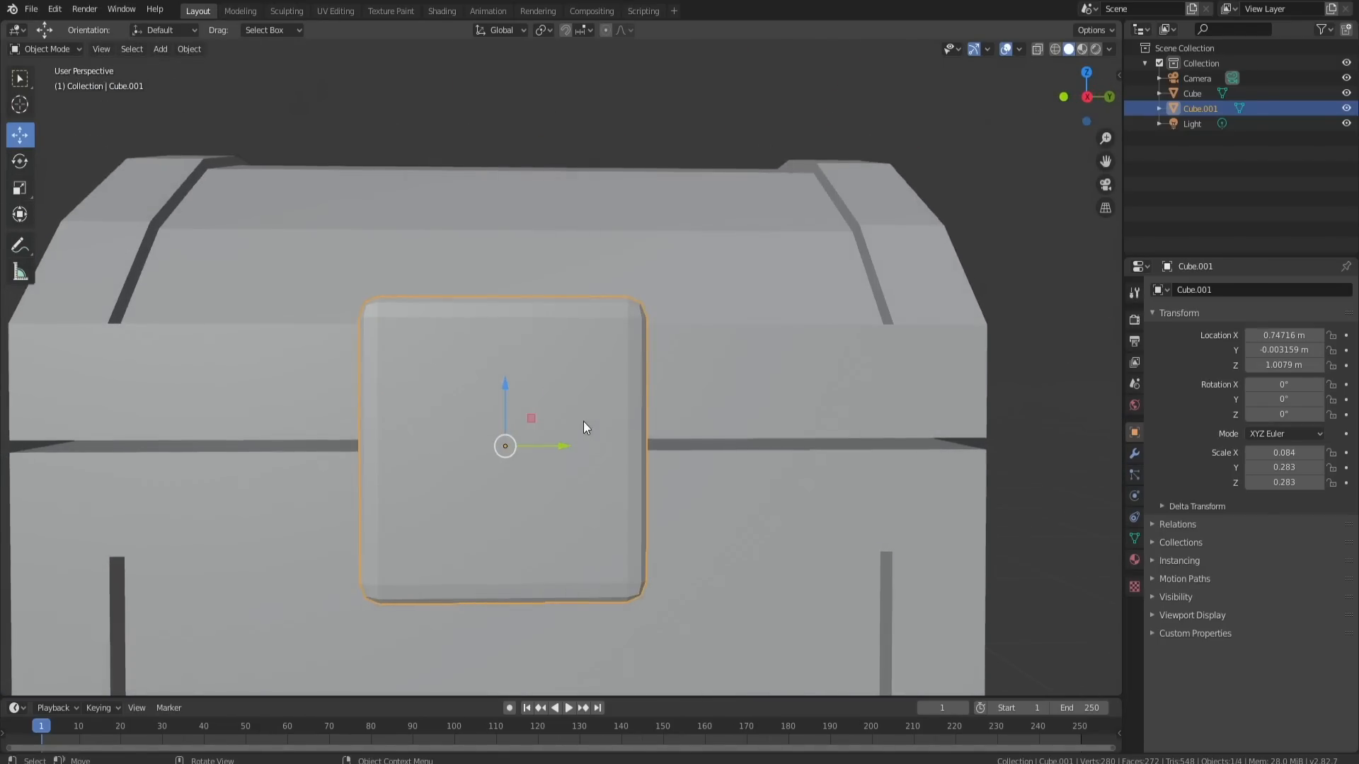
Try knife-cutting a short keyhole outline into the front of the lock plate, and undo it
{"action": "key", "text": "Tab"}
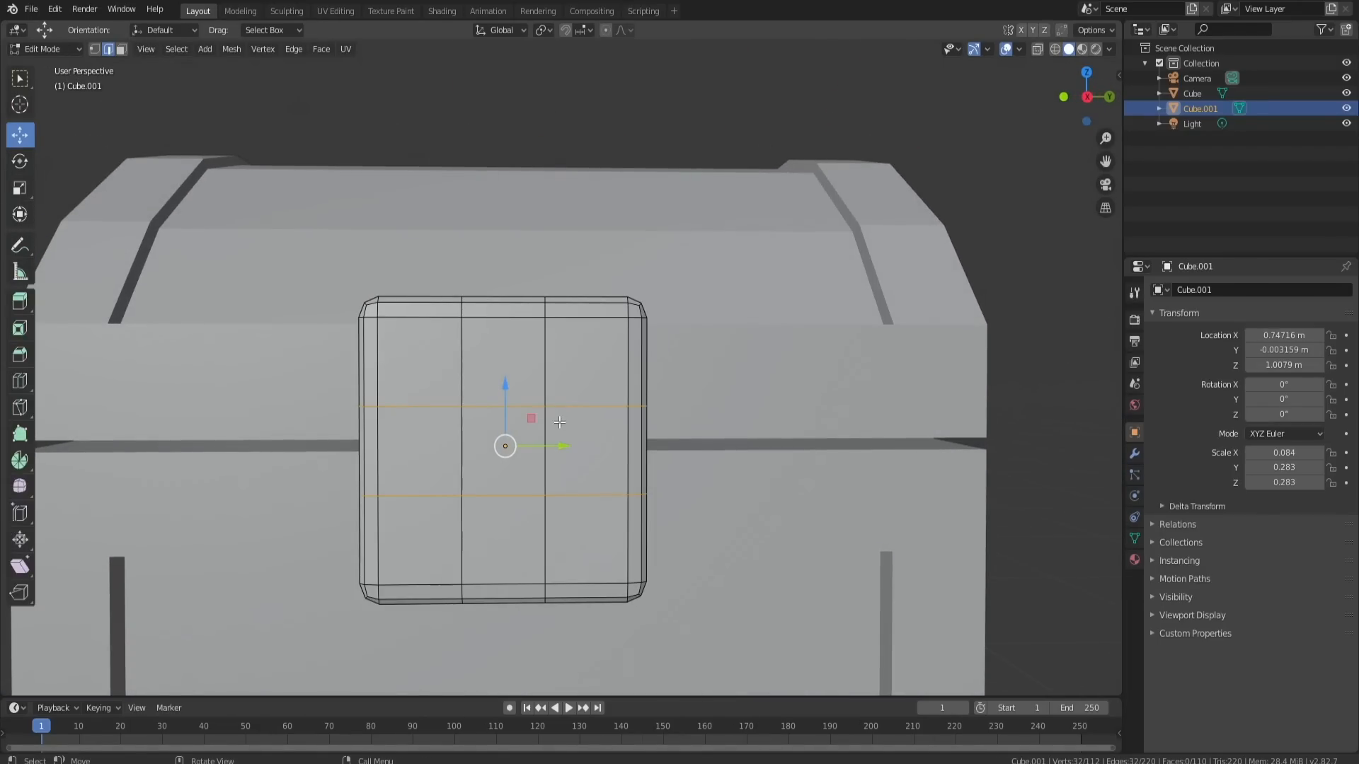
{"action": "key", "text": "k"}
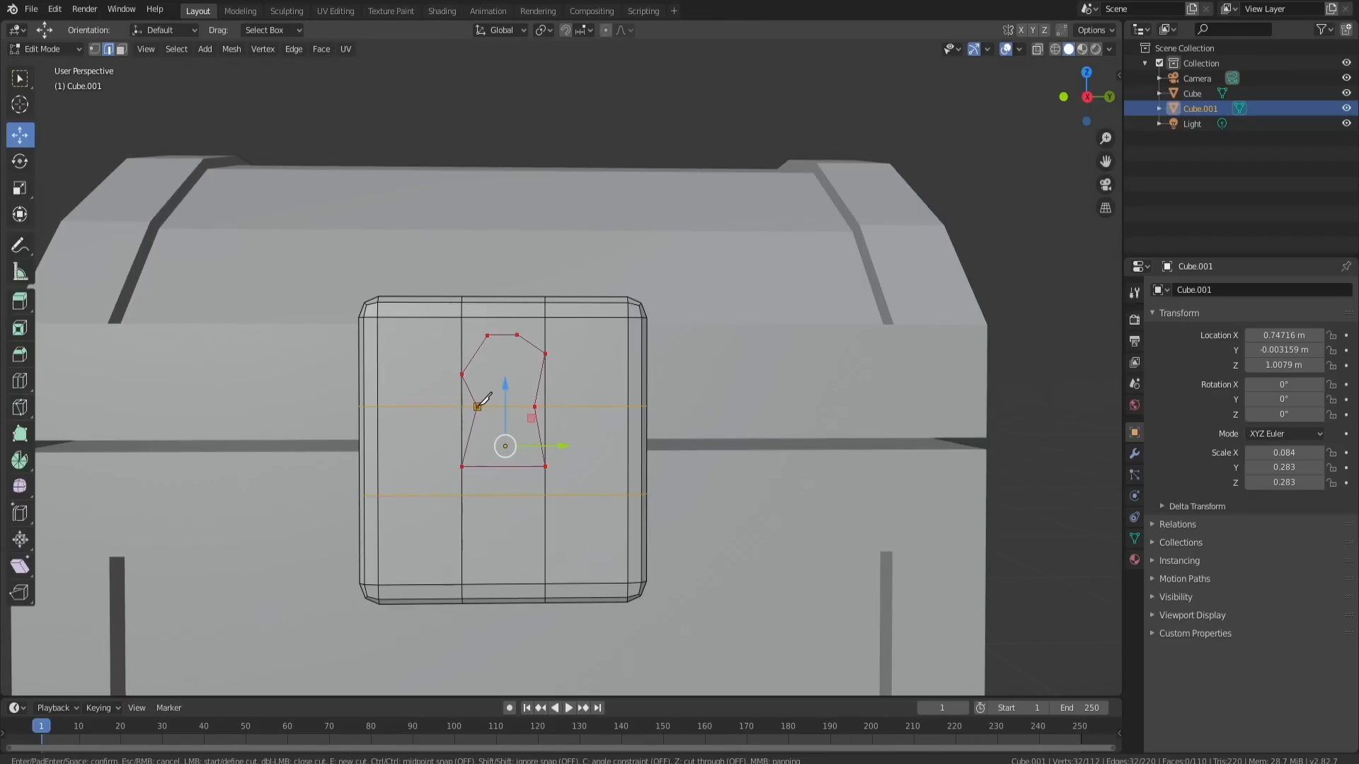
{"action": "key", "text": "Return"}
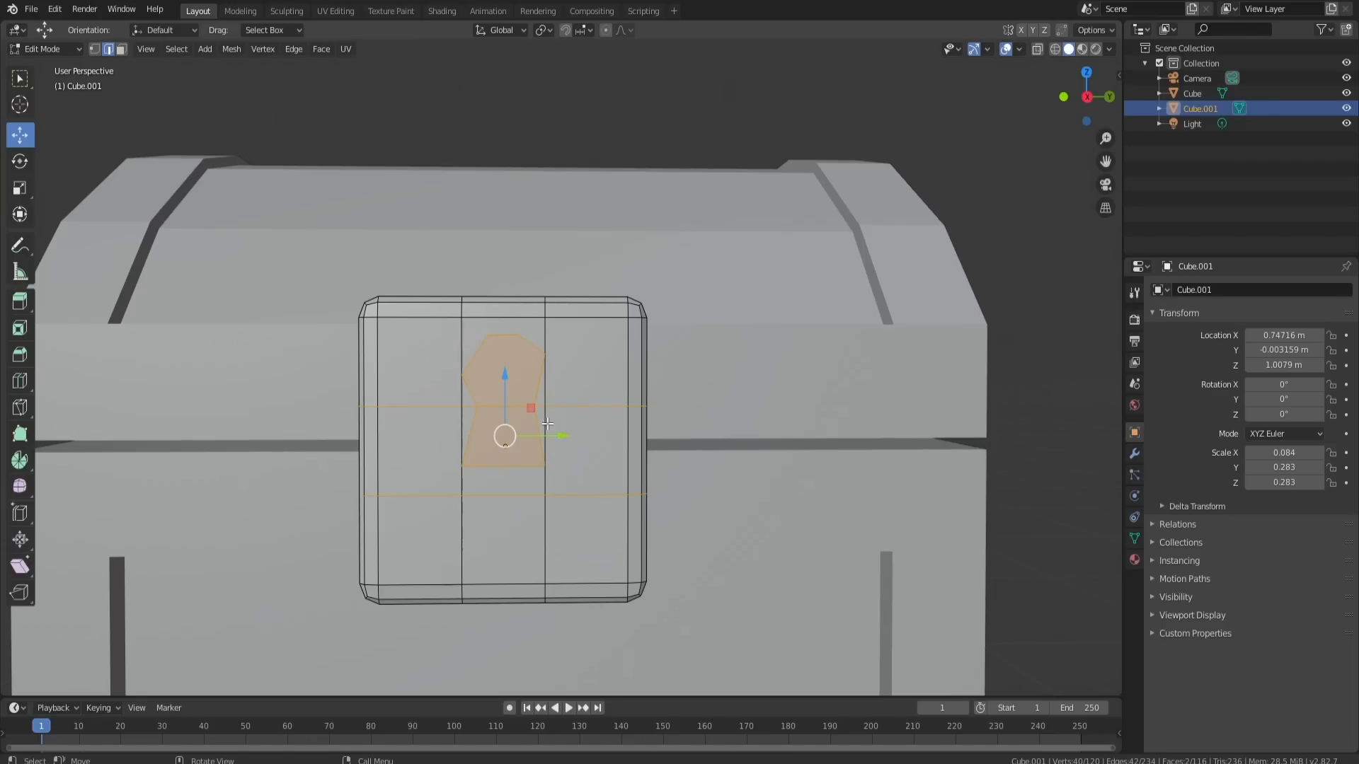
{"action": "key", "text": "Tab"}
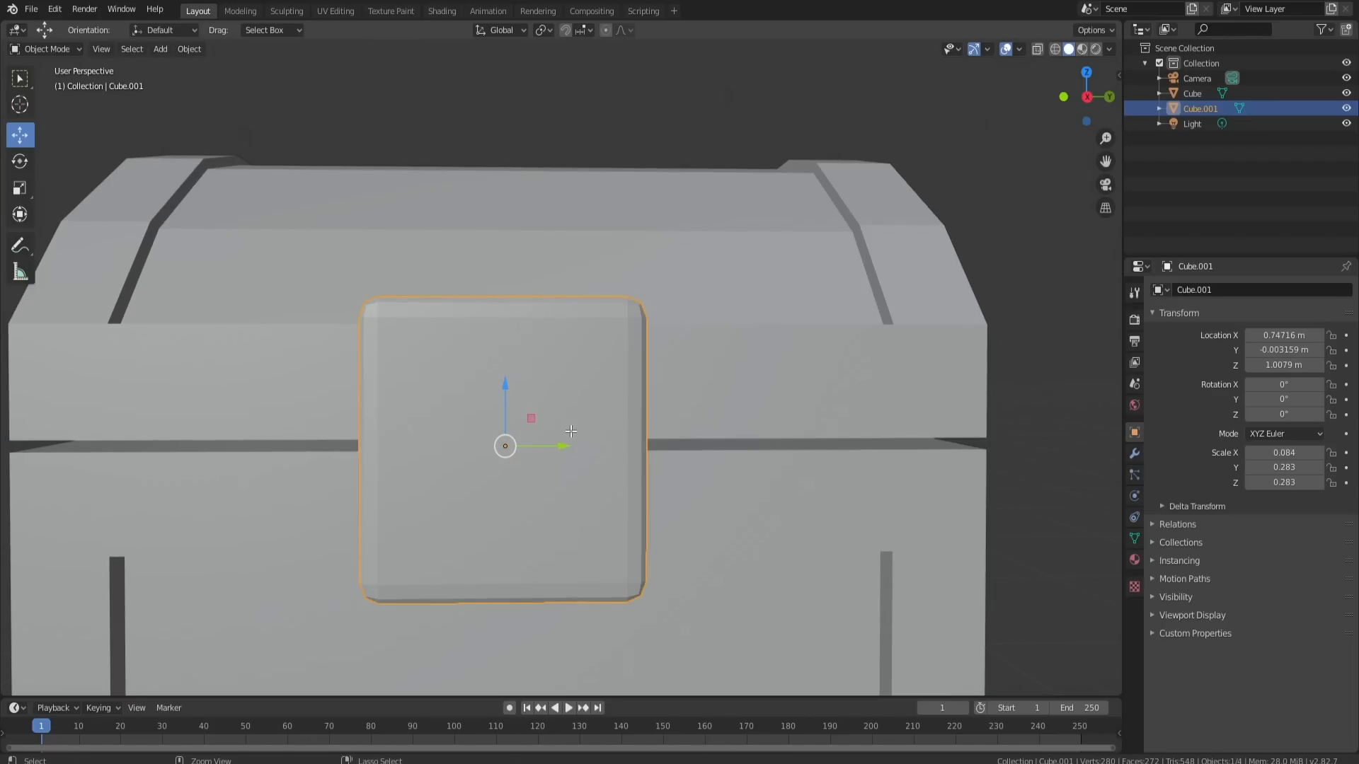
Knife-cut a long keyhole outline with an angular head and pointed lower end into the lock plate's front
{"action": "key", "text": "Tab"}
{"action": "scroll", "coordinate": [533, 429], "scroll_direction": "up", "scroll_amount": 2}
{"action": "key", "text": "k"}
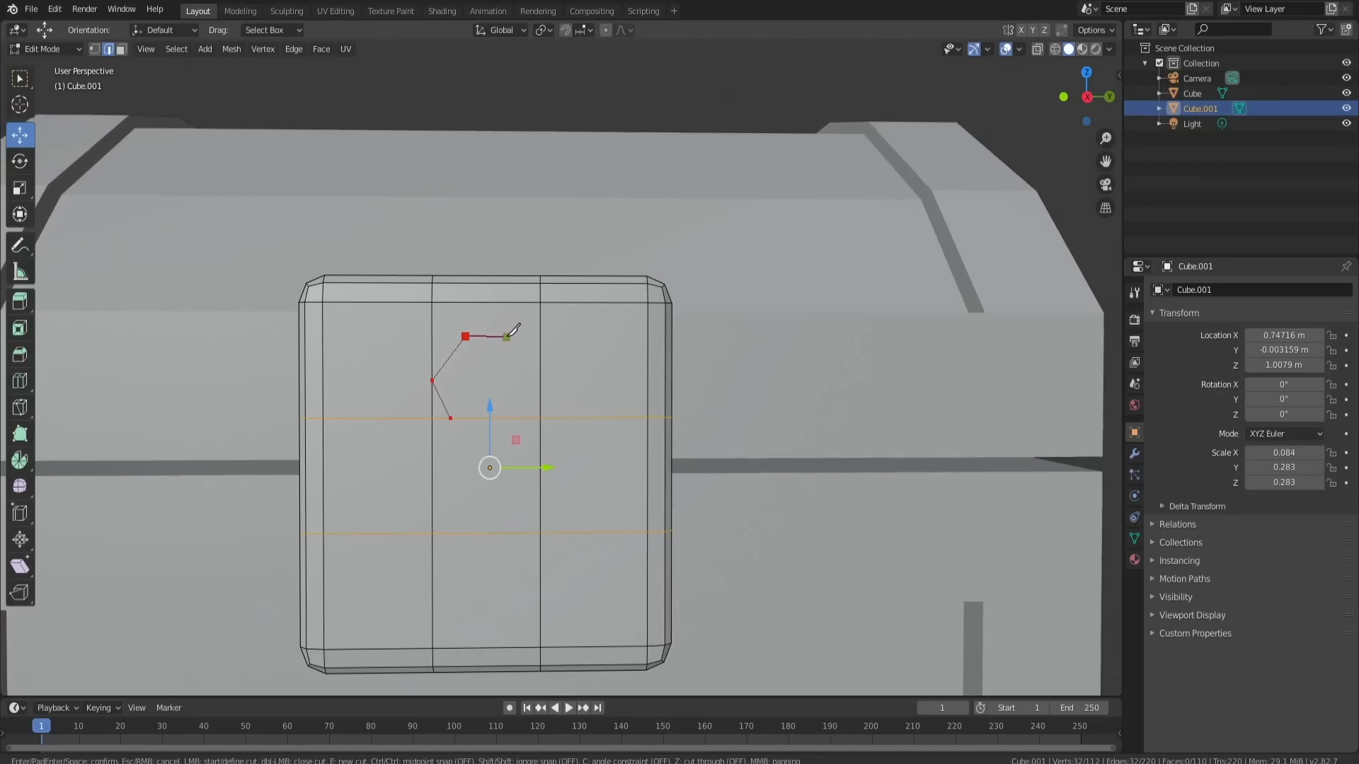
{"action": "left_click", "coordinate": [507, 337]}
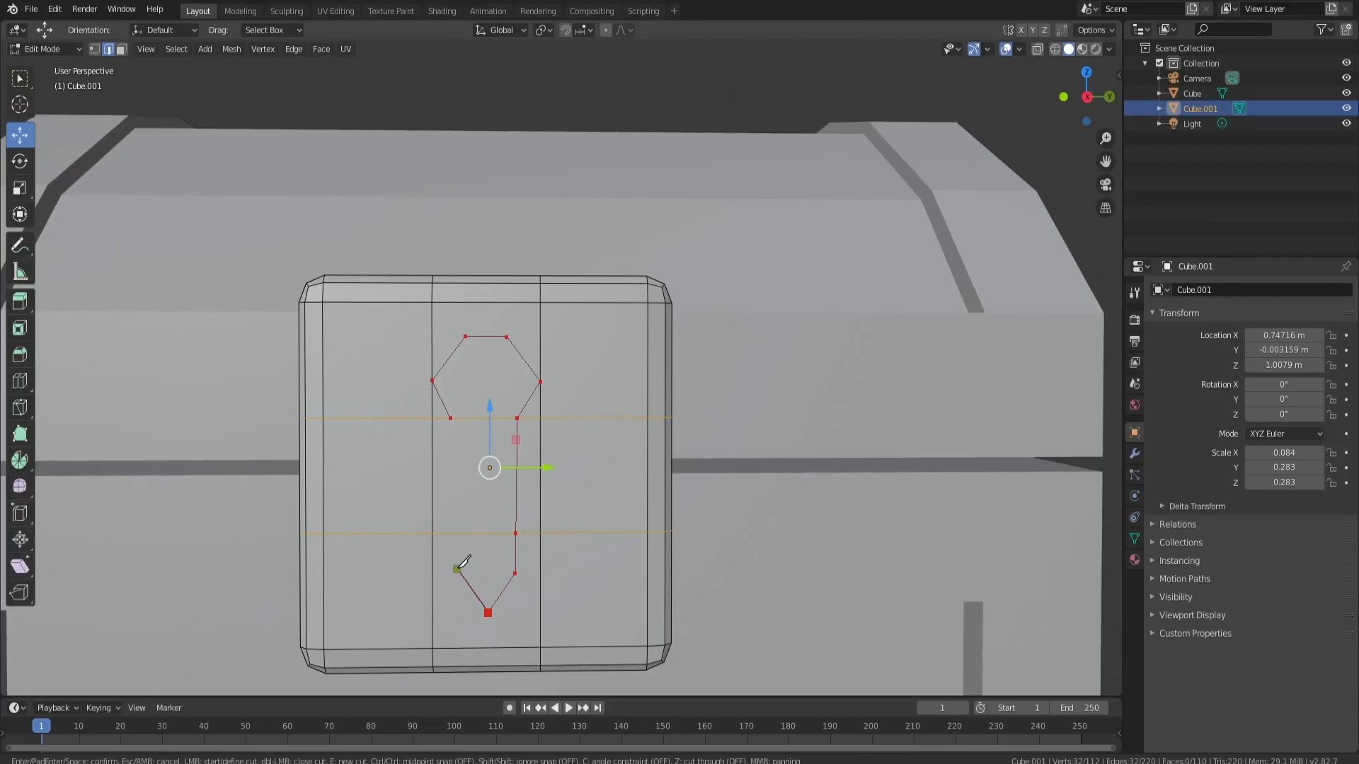
{"action": "left_click", "coordinate": [451, 419]}
{"action": "key", "text": "Return"}
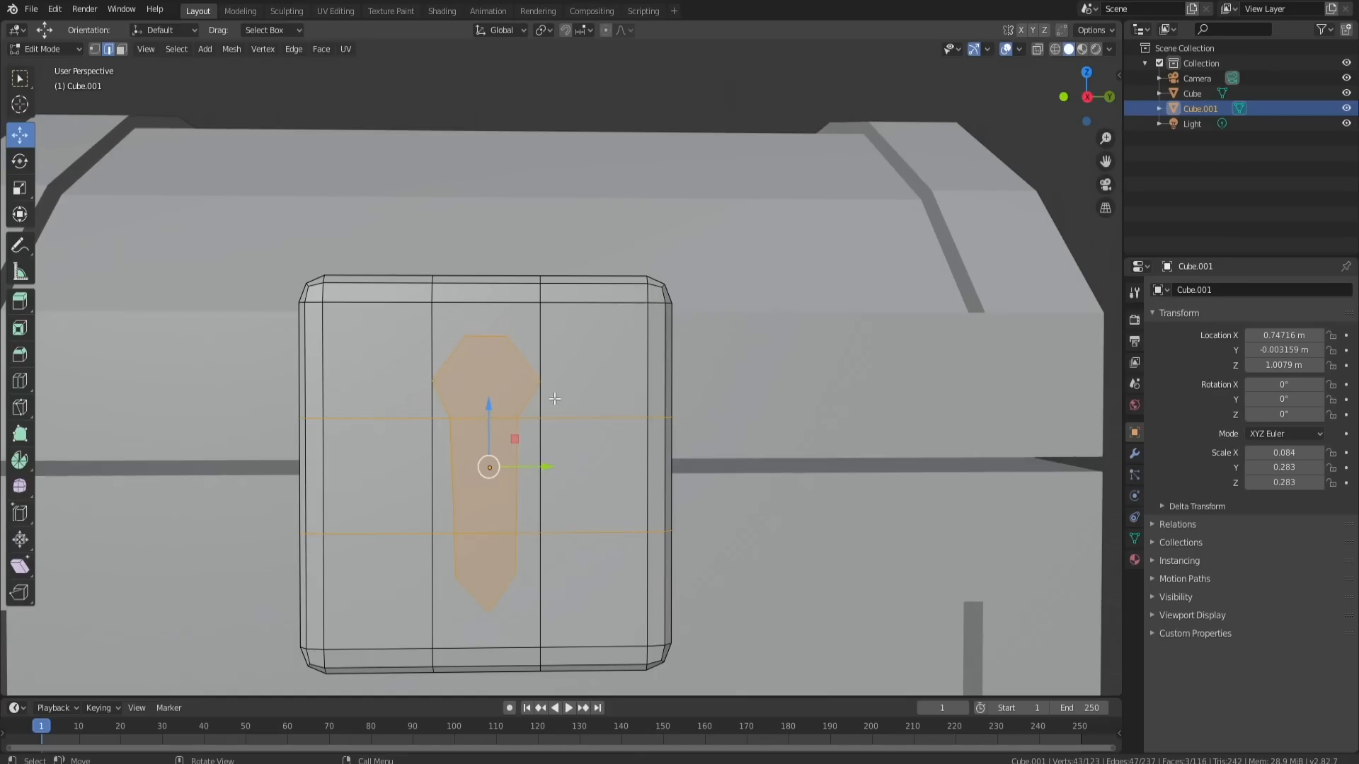
Extrude the keyhole faces into the lock plate to form a recess, and return to Object Mode
{"action": "middle_click_drag", "start_coordinate": [555, 399], "coordinate": [673, 554]}
{"action": "key", "text": "e"}
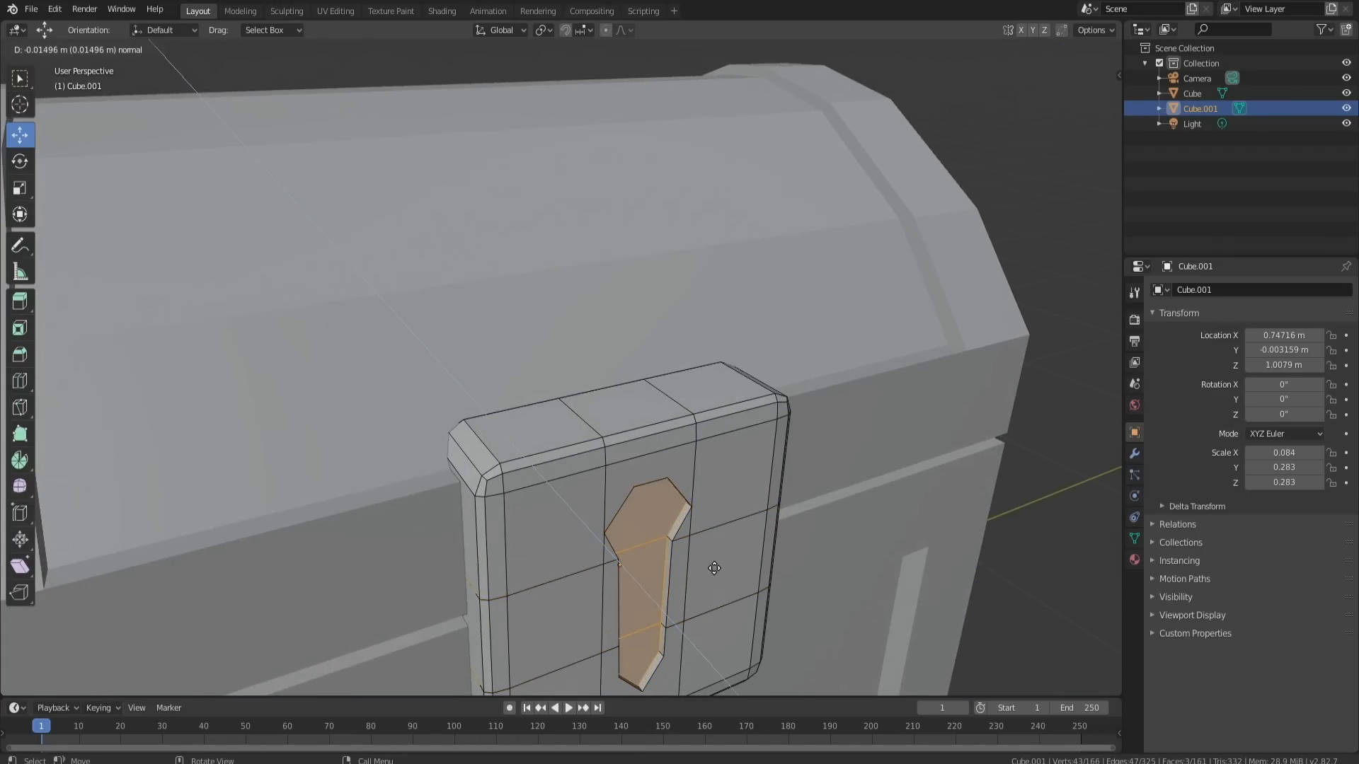
{"action": "left_click", "coordinate": [758, 523]}
{"action": "key", "text": "Tab"}
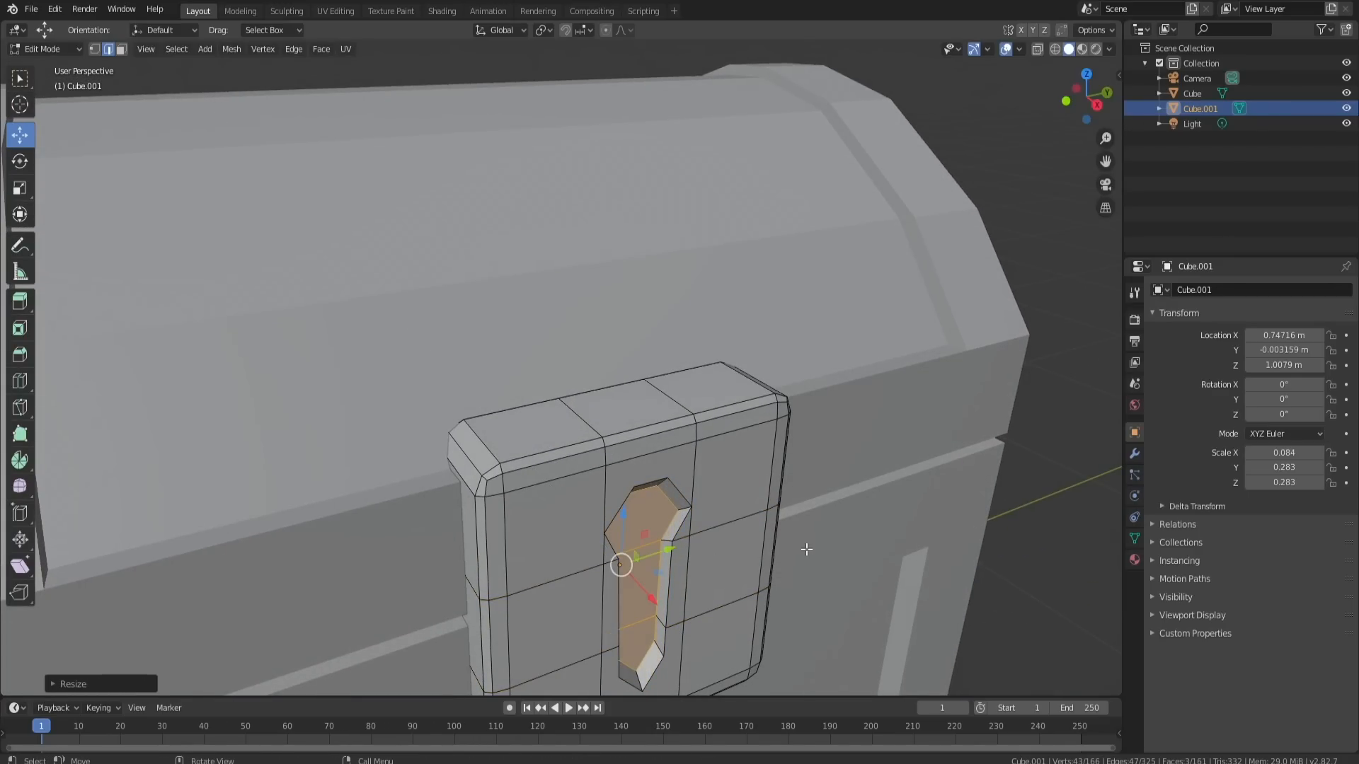
Add a cube for a hinge, scale it uniformly to about 0.217, and raise it to about Z 0.92 m
{"action": "middle_click_drag", "start_coordinate": [718, 522], "coordinate": [581, 442]}
{"action": "scroll", "coordinate": [652, 456], "scroll_direction": "down", "scroll_amount": 5}
{"action": "key", "text": "shift+a"}
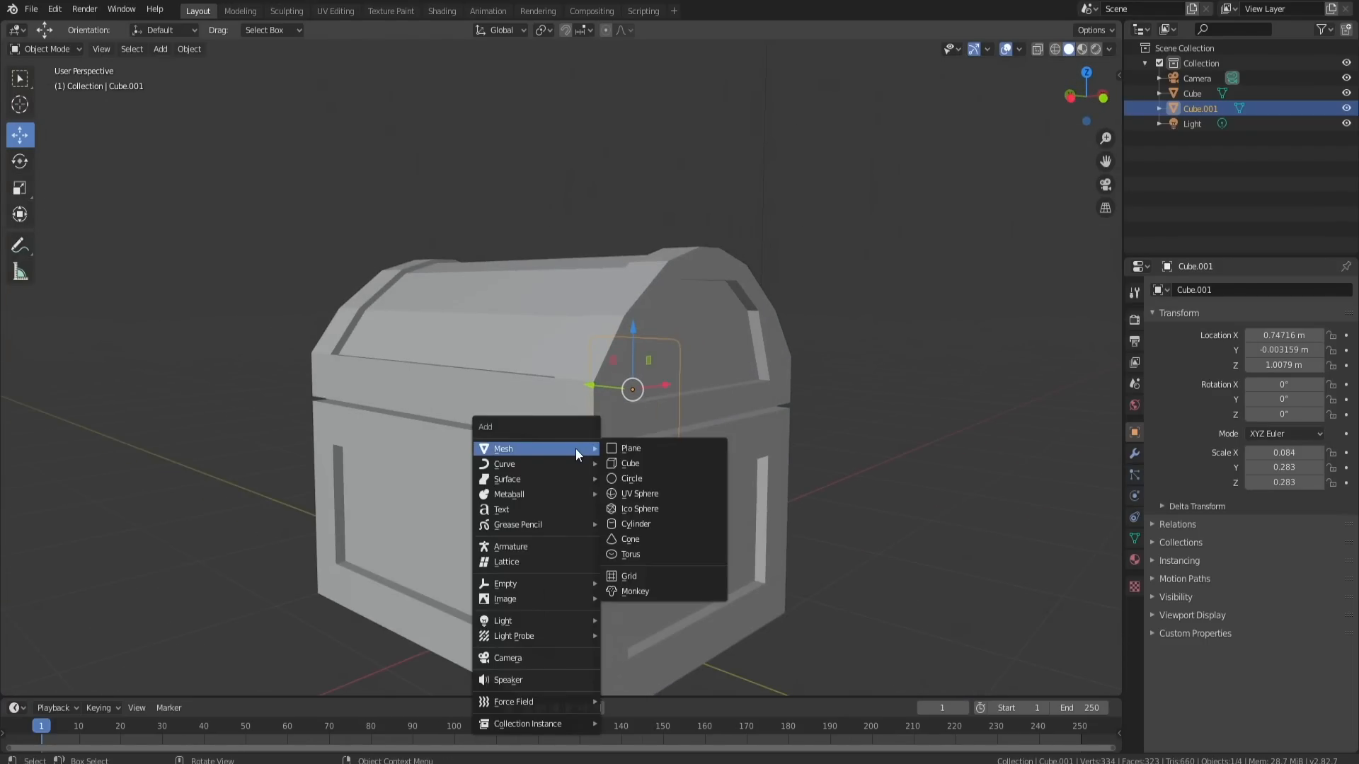
{"action": "left_click", "coordinate": [638, 467]}
{"action": "key", "text": "s"}
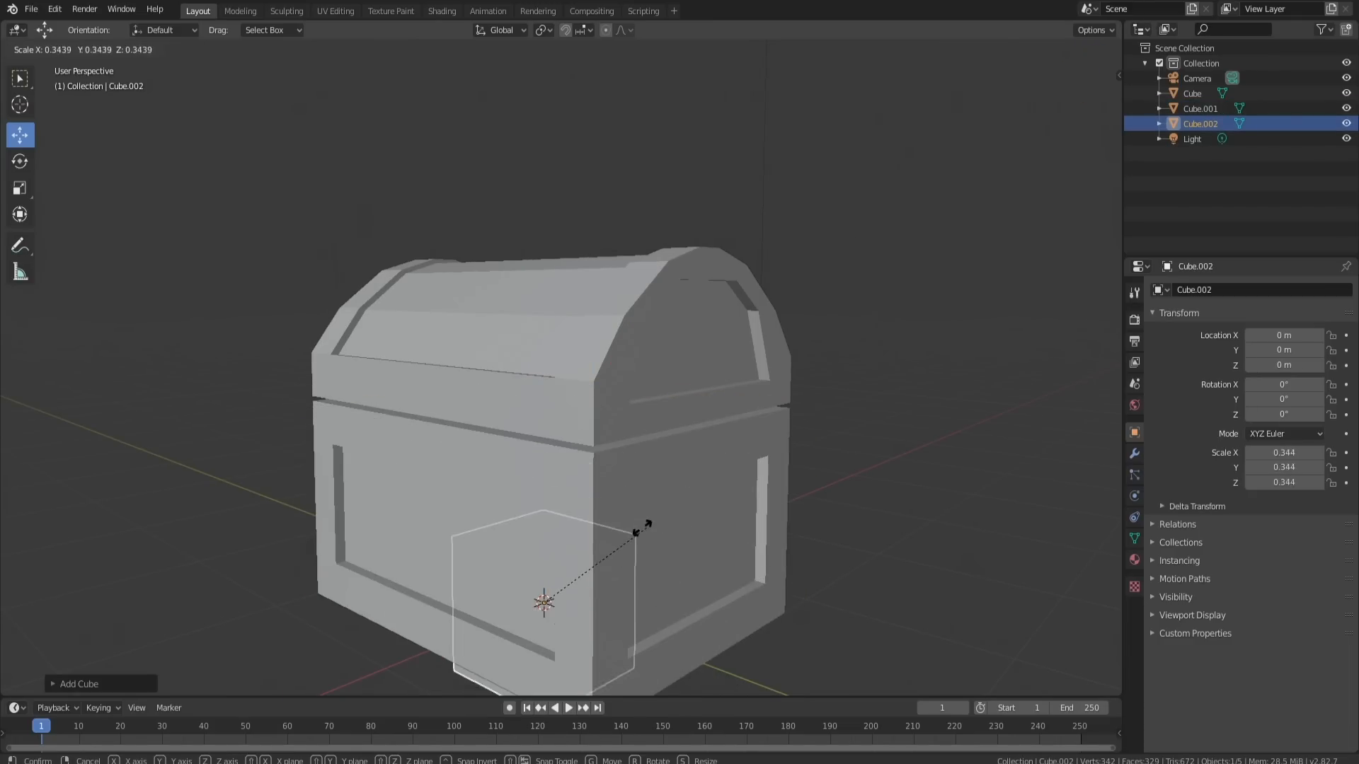
{"action": "left_click", "coordinate": [598, 542]}
{"action": "key", "text": "g"}
{"action": "key", "text": "z"}
{"action": "left_click_drag", "start_coordinate": [543, 376], "coordinate": [542, 355]}
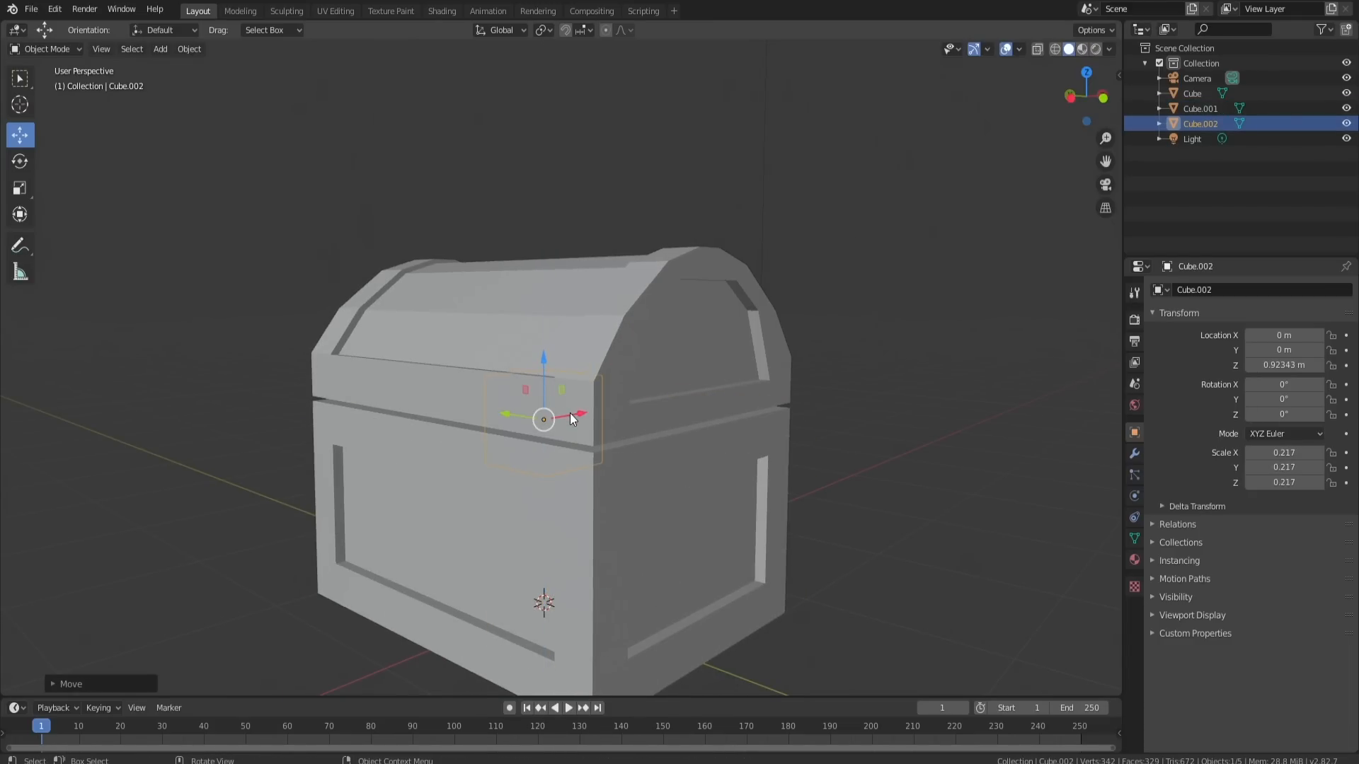
Move the hinge cube behind the chest to about X -1.13 m, shrink it to about 0.137, and thin it along X to about 0.049
{"action": "left_click_drag", "start_coordinate": [572, 413], "coordinate": [368, 450]}
{"action": "key", "text": "s"}
{"action": "left_click", "coordinate": [510, 441]}
{"action": "middle_click_drag", "start_coordinate": [575, 435], "coordinate": [443, 417]}
{"action": "key", "text": "s"}
{"action": "key", "text": "x"}
{"action": "left_click", "coordinate": [426, 441]}
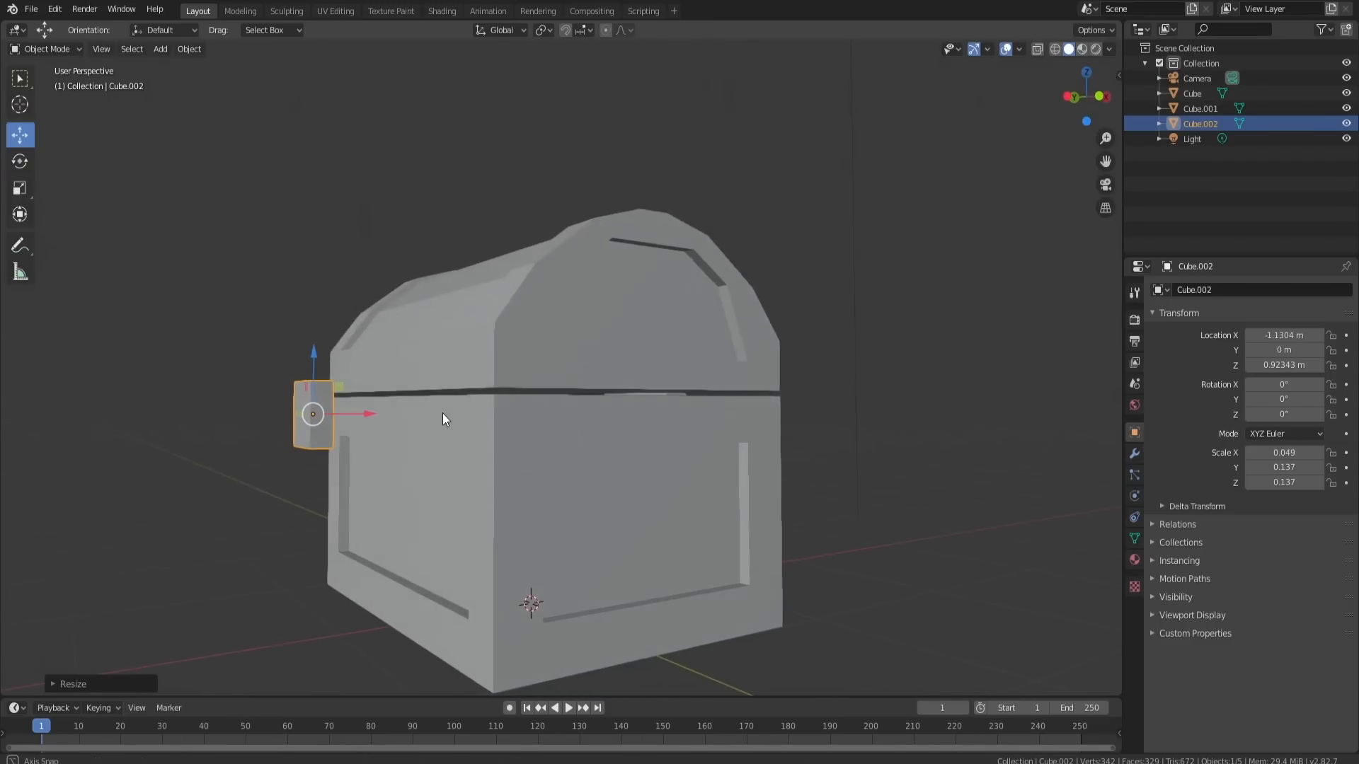
Place the hinge block against the chest's back over the lid seam at about X -0.75 m, Y 0.65 m, Z 1.01 m
{"action": "key", "text": "g"}
{"action": "key", "text": "x"}
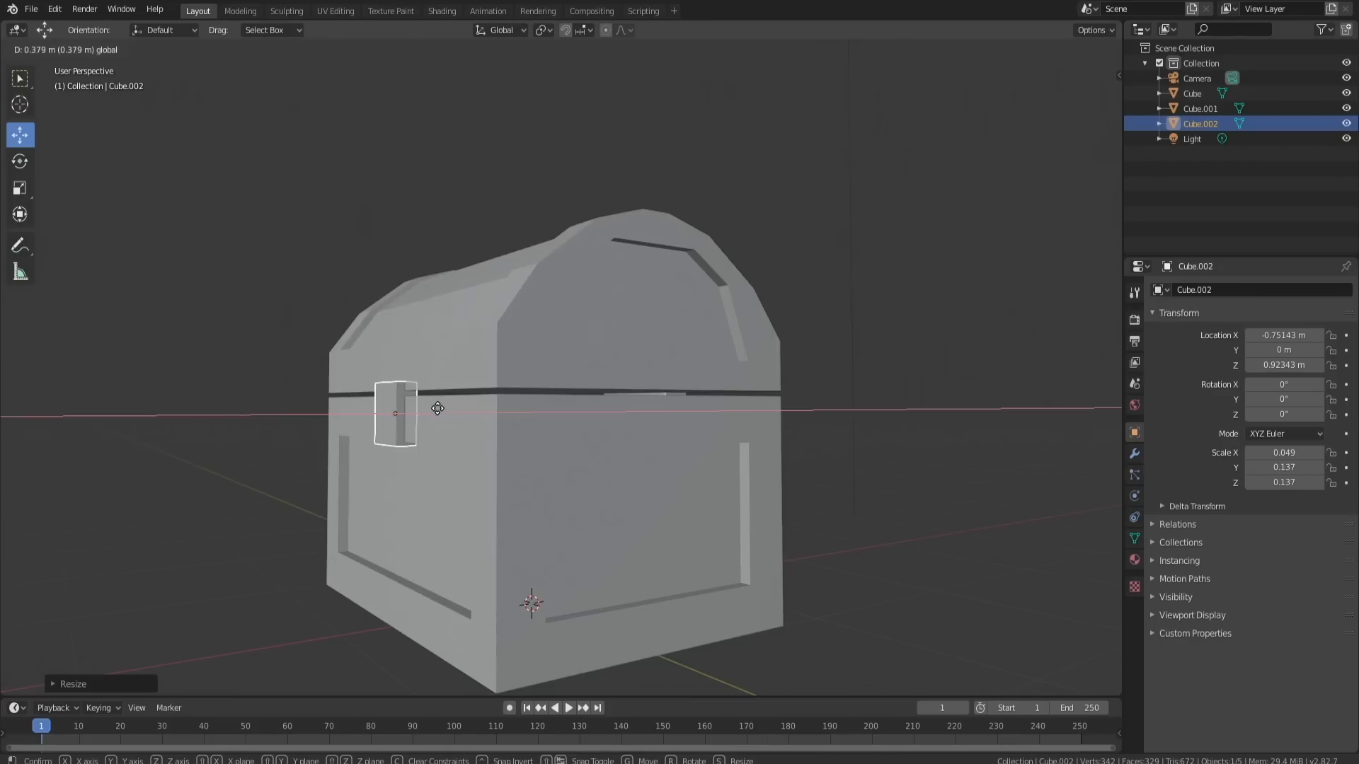
{"action": "left_click", "coordinate": [437, 409]}
{"action": "key", "text": "ctrl+KP_3"}
{"action": "key", "text": "g"}
{"action": "key", "text": "y"}
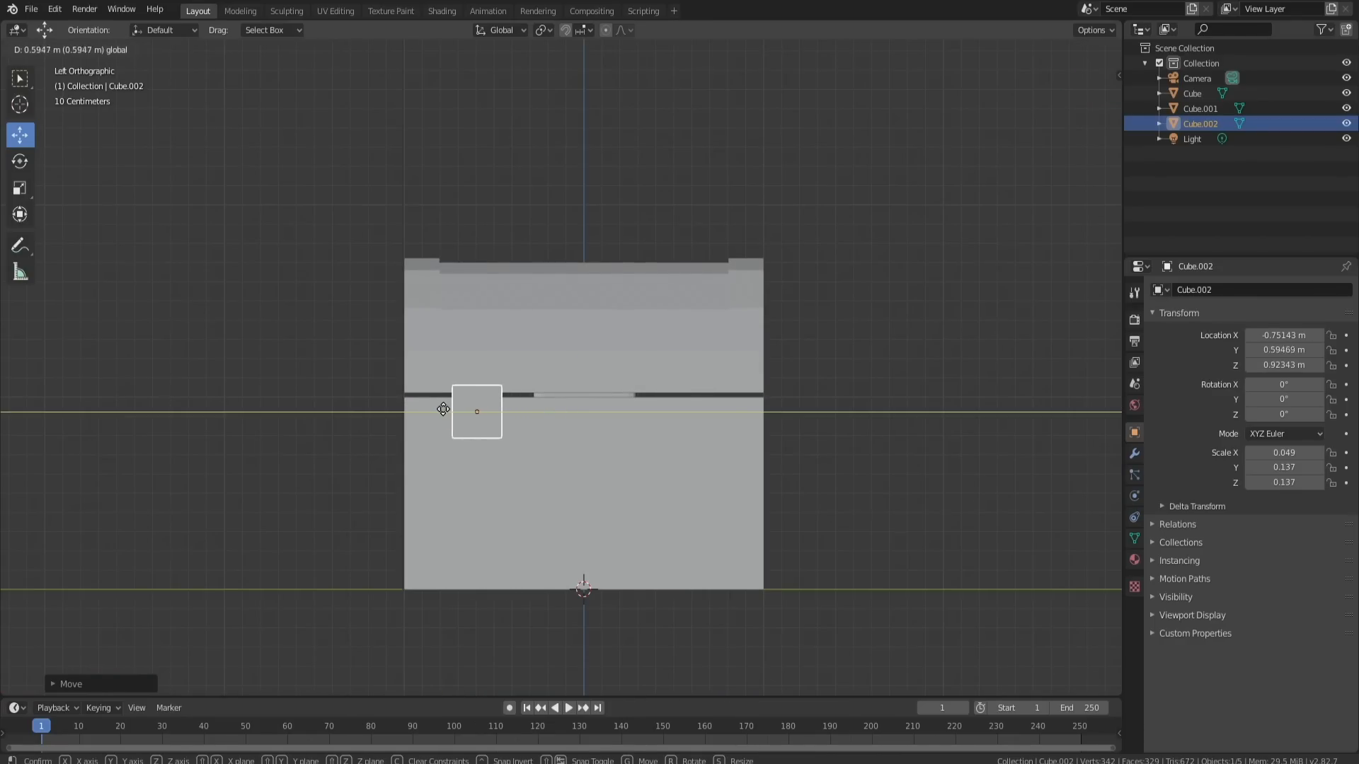
{"action": "left_click", "coordinate": [441, 410]}
{"action": "left_click_drag", "start_coordinate": [468, 373], "coordinate": [464, 342]}
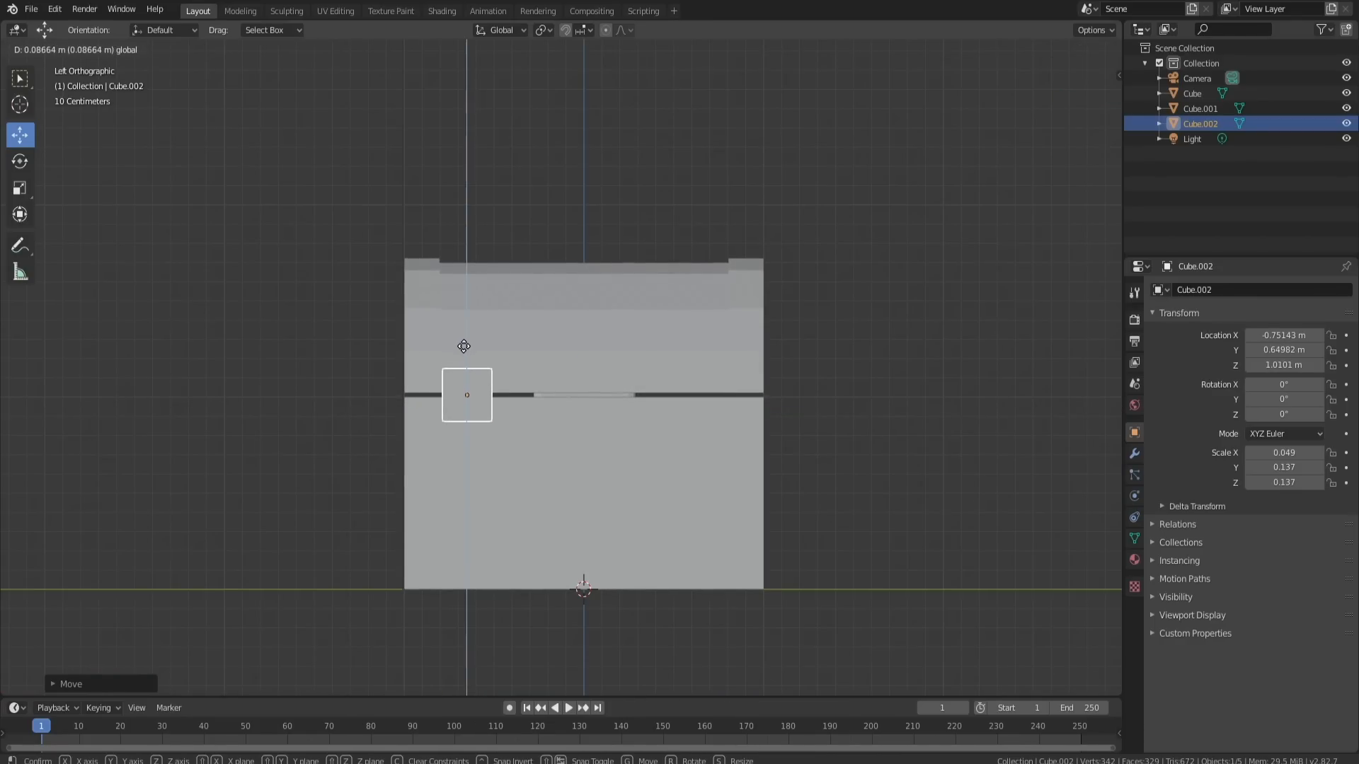
Extrude the hinge block's upper and lower ends, and shift both end faces along X towards the chest
{"action": "middle_click_drag", "start_coordinate": [464, 342], "coordinate": [729, 441]}
{"action": "key", "text": "Tab"}
{"action": "scroll", "coordinate": [801, 495], "scroll_direction": "up", "scroll_amount": 2}
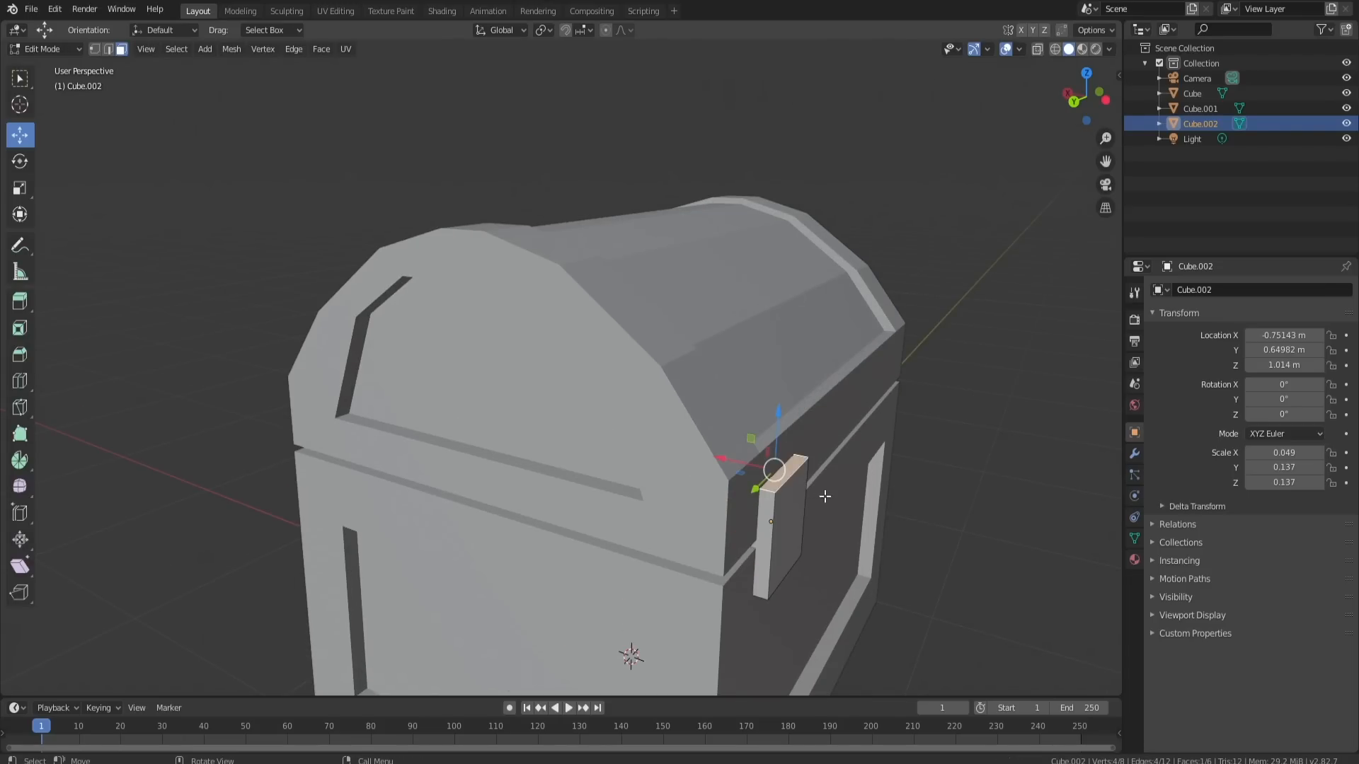
{"action": "key", "text": "e"}
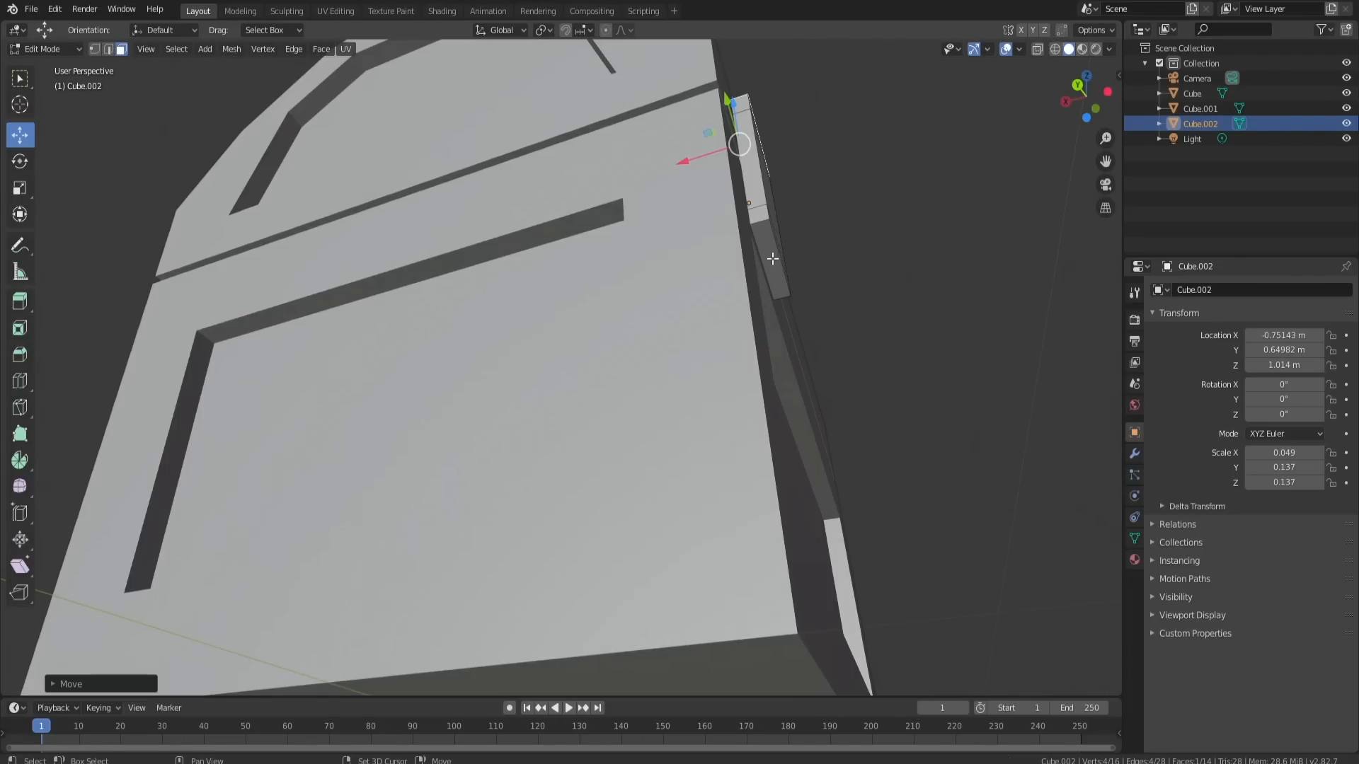
{"action": "left_click", "coordinate": [773, 259], "text": "shift"}
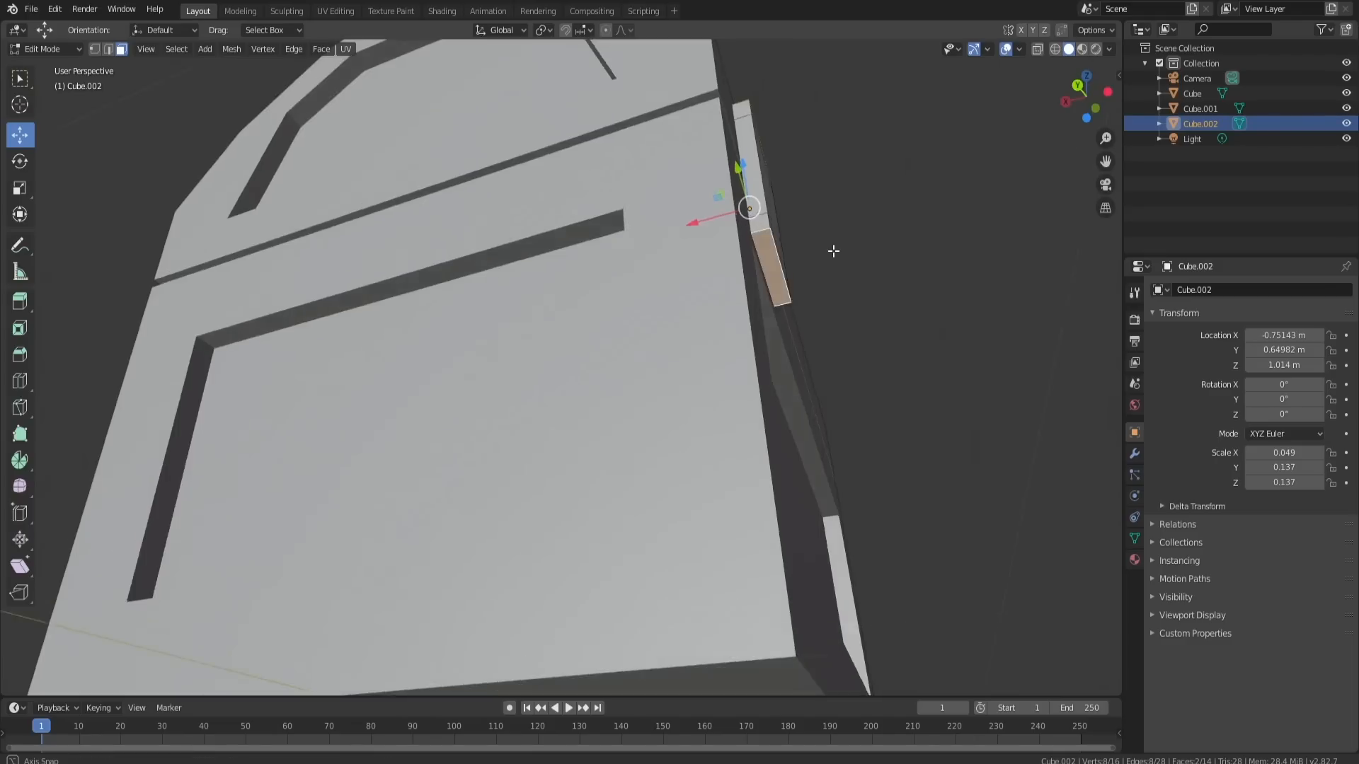
{"action": "middle_click_drag", "start_coordinate": [825, 252], "coordinate": [841, 326]}
{"action": "left_click_drag", "start_coordinate": [744, 448], "coordinate": [720, 444]}
{"action": "middle_click_drag", "start_coordinate": [849, 424], "coordinate": [813, 397]}
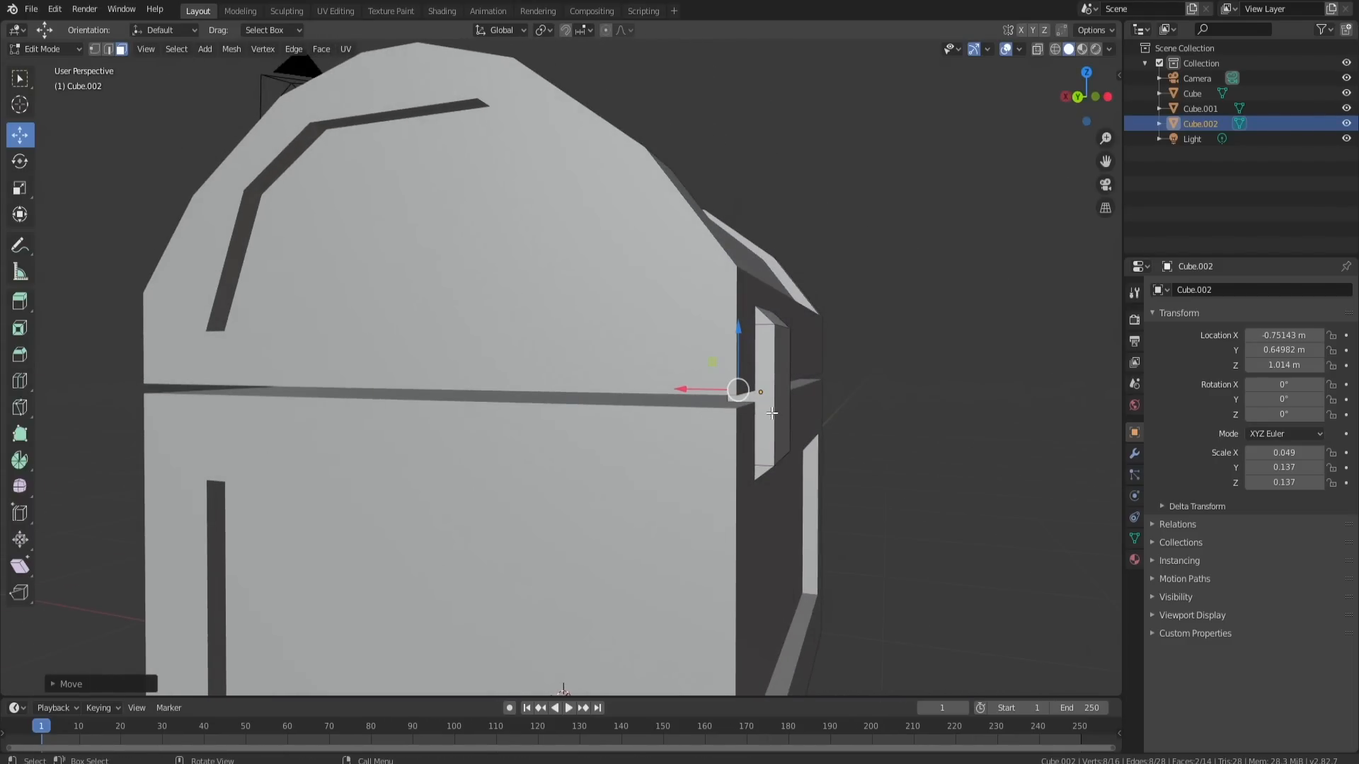
Add a centred horizontal loop cut around the hinge and shape its middle into an outward bulge along X
{"action": "key", "text": "ctrl+r"}
{"action": "left_click", "coordinate": [746, 391]}
{"action": "right_click", "coordinate": [746, 391]}
{"action": "left_click_drag", "start_coordinate": [746, 392], "coordinate": [826, 385]}
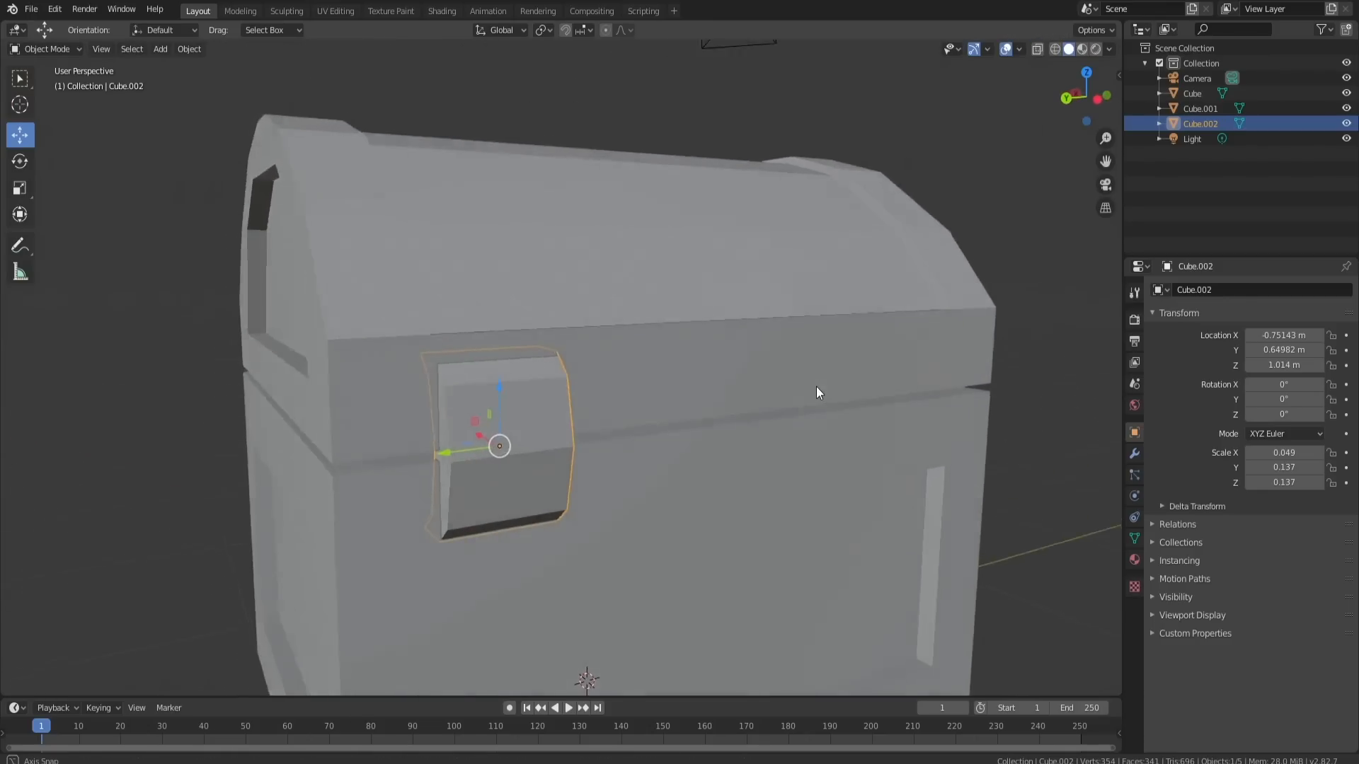
Narrow the hinge along Y to a scale of about 0.071, and move it along Y to about 0.72 m
{"action": "scroll", "coordinate": [780, 392], "scroll_direction": "down", "scroll_amount": 3}
{"action": "scroll", "coordinate": [559, 431], "scroll_direction": "down", "scroll_amount": 1}
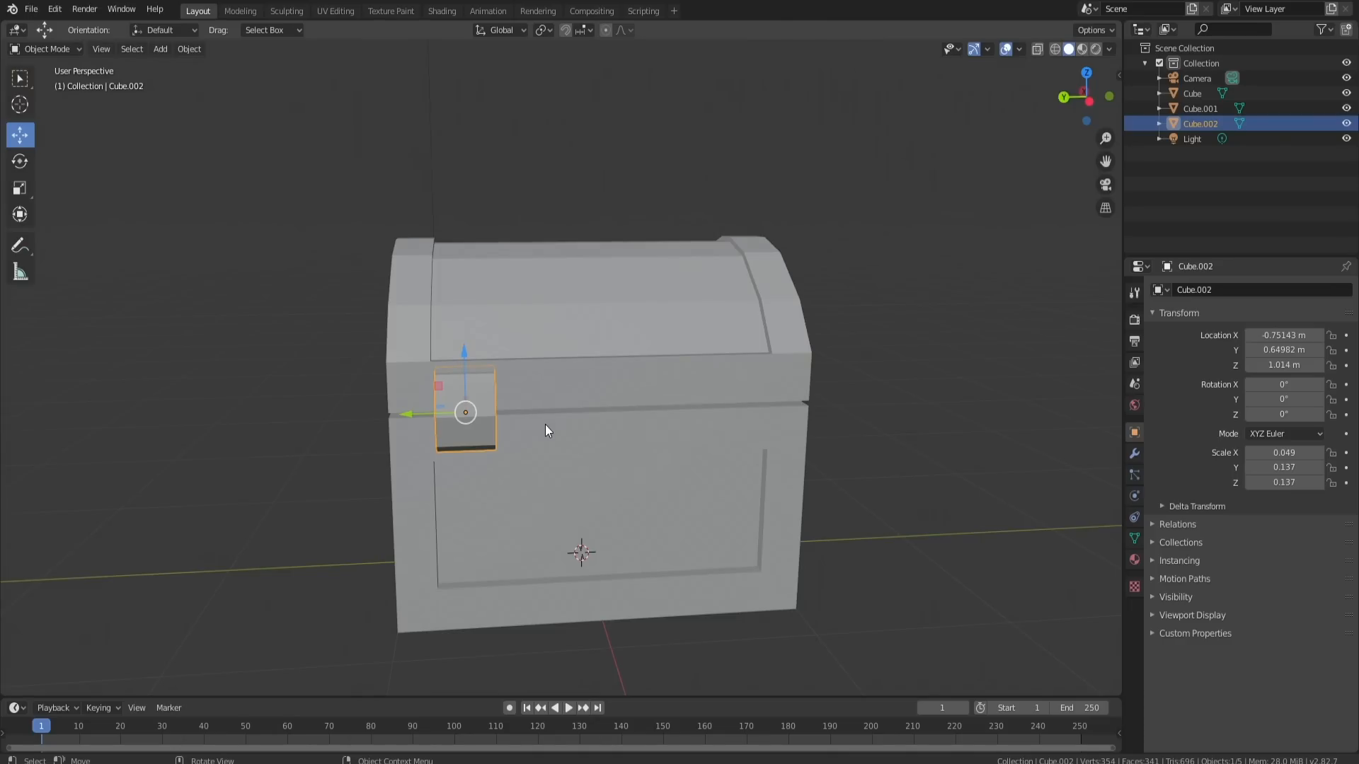
{"action": "key", "text": "s"}
{"action": "key", "text": "y"}
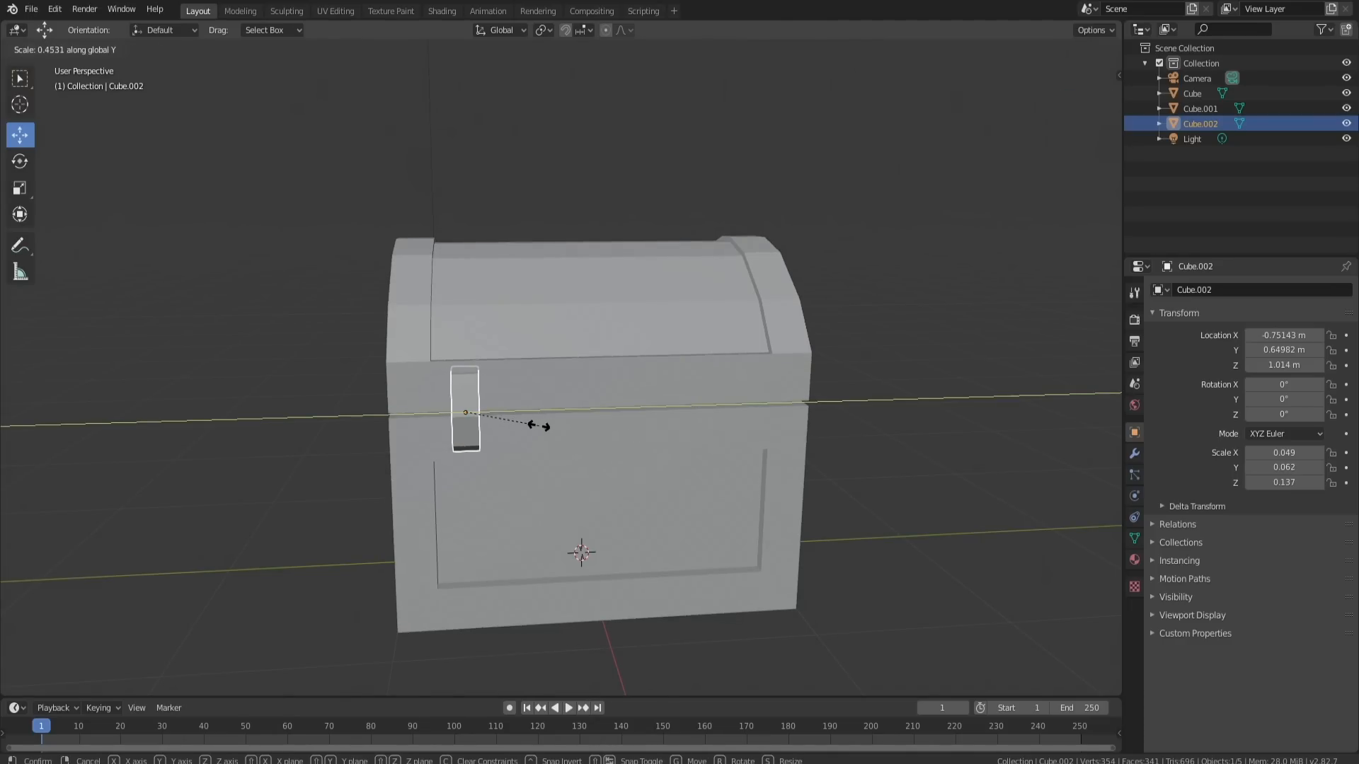
{"action": "left_click", "coordinate": [550, 425]}
{"action": "key", "text": "g"}
{"action": "key", "text": "y"}
{"action": "left_click", "coordinate": [508, 418]}
Shift the hinge outward along Y to about 0.757 m in the left orthographic view, beneath the lid's raised end band
{"action": "key", "text": "KP_3"}
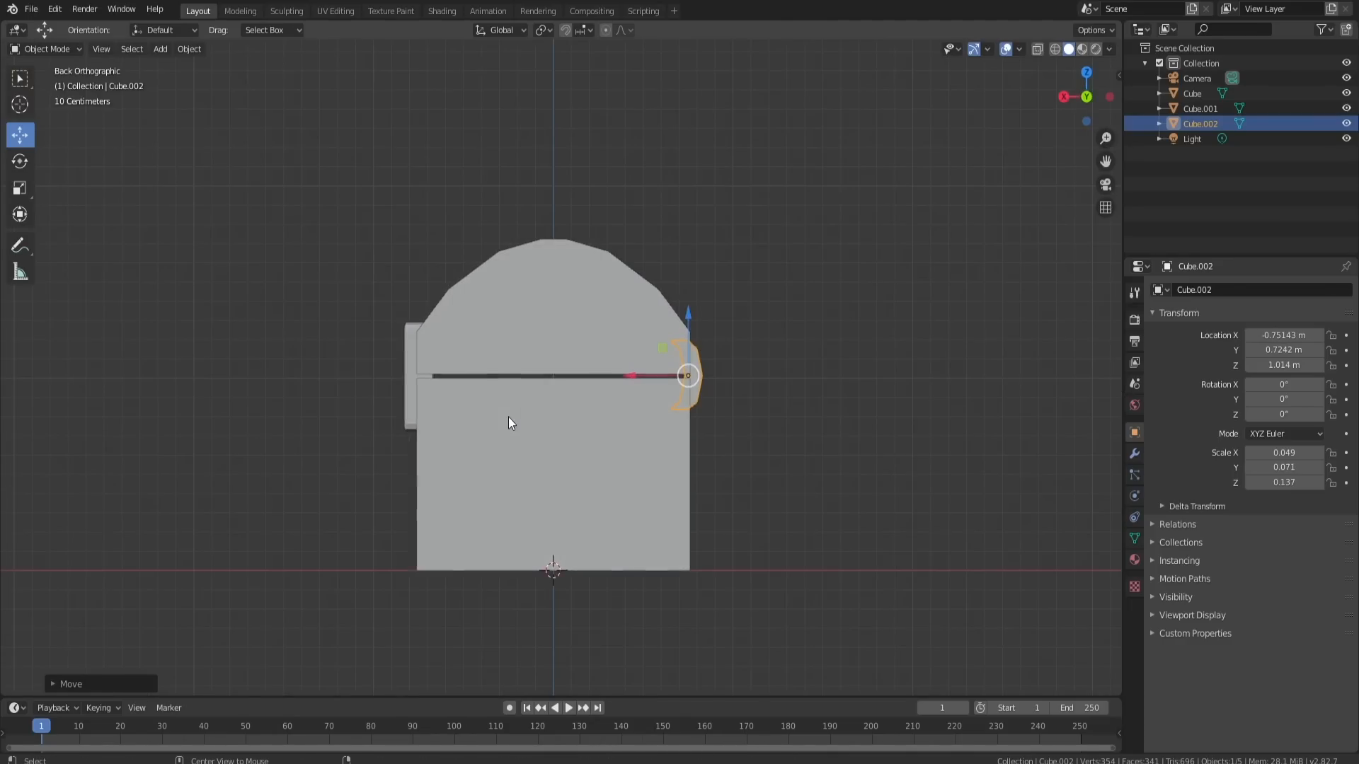
{"action": "middle_click_drag", "start_coordinate": [508, 418], "coordinate": [601, 398]}
{"action": "key", "text": "ctrl+KP_3"}
{"action": "scroll", "coordinate": [467, 392], "scroll_direction": "up", "scroll_amount": 1}
{"action": "middle_click_drag", "start_coordinate": [465, 394], "coordinate": [550, 400], "text": "shift"}
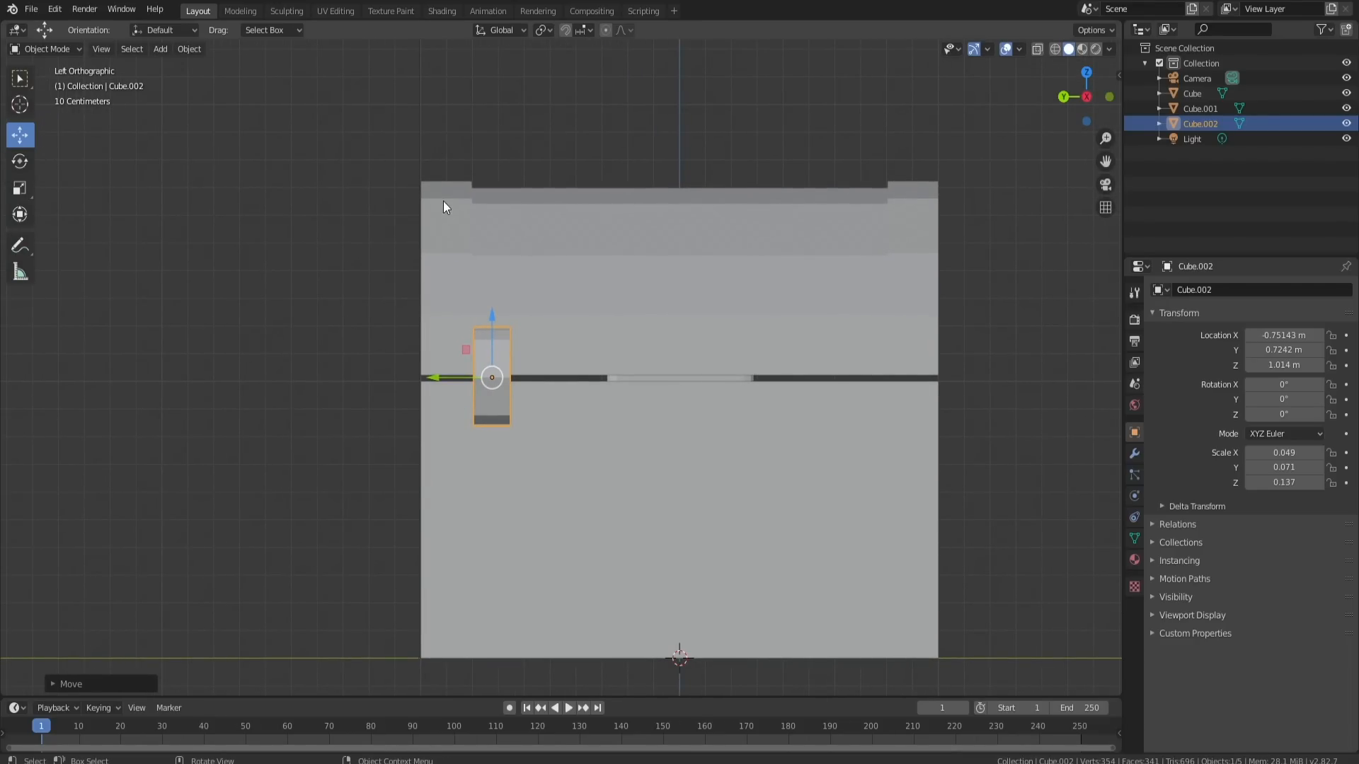
{"action": "left_click_drag", "start_coordinate": [453, 377], "coordinate": [445, 377]}
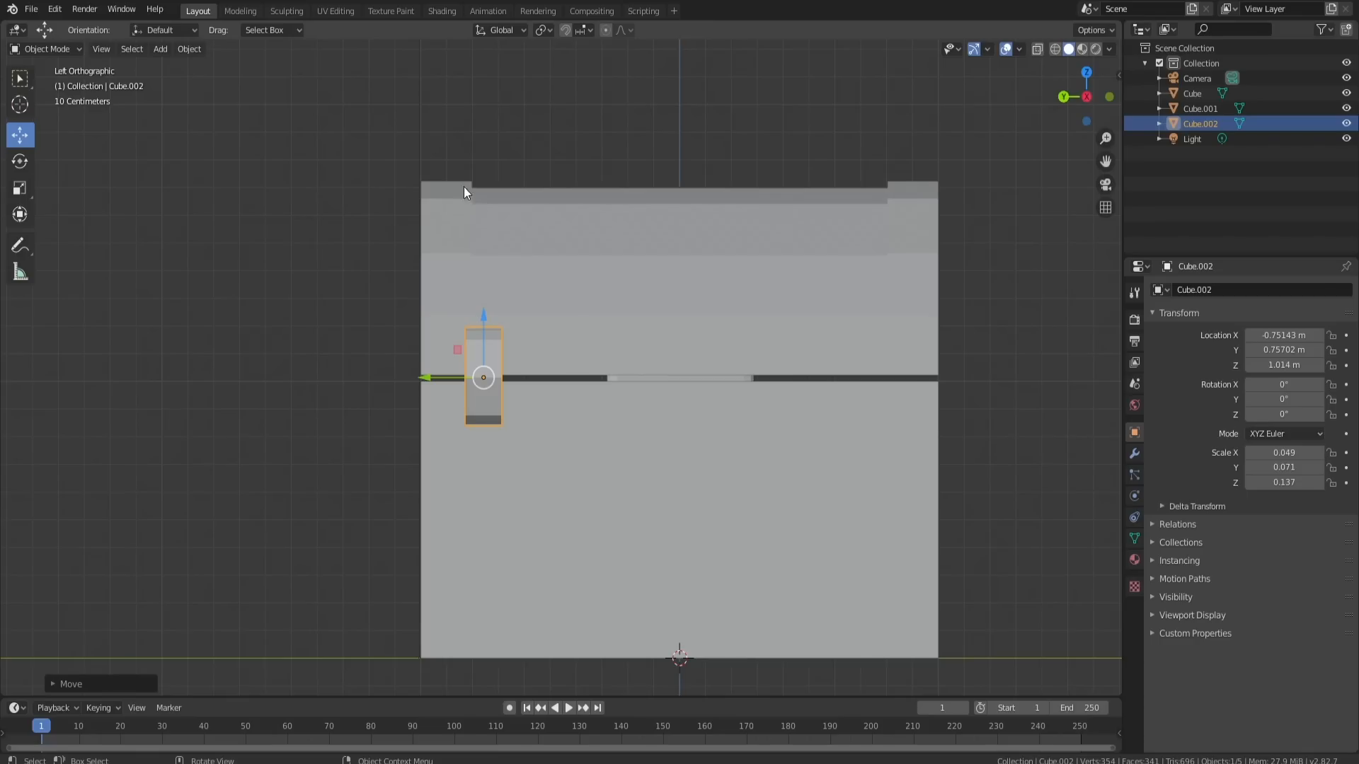
Duplicate the hinge, move the copy along Y to the opposite end of the chest's back, and join both hinges
{"action": "key", "text": "shift+d"}
{"action": "left_click", "coordinate": [485, 300]}
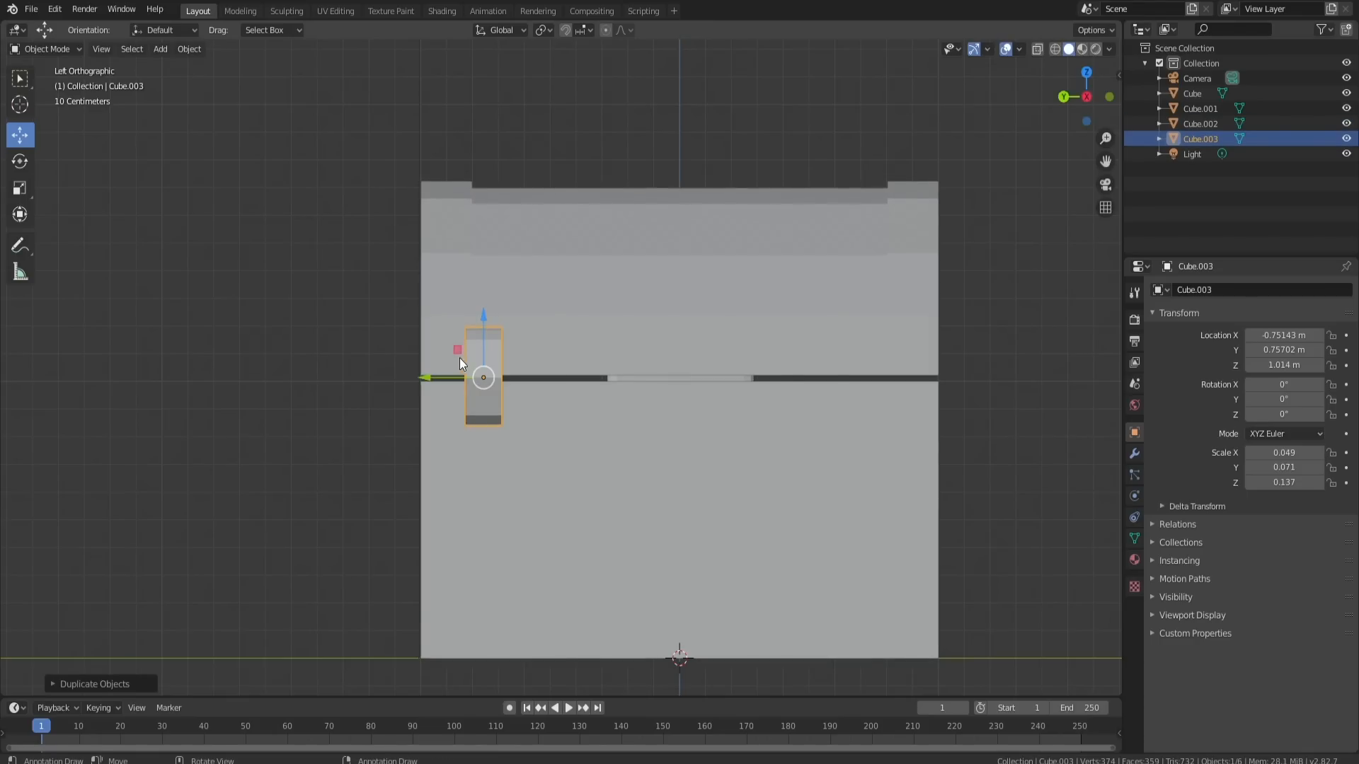
{"action": "left_click_drag", "start_coordinate": [452, 378], "coordinate": [835, 377]}
{"action": "left_click", "coordinate": [494, 381], "text": "shift"}
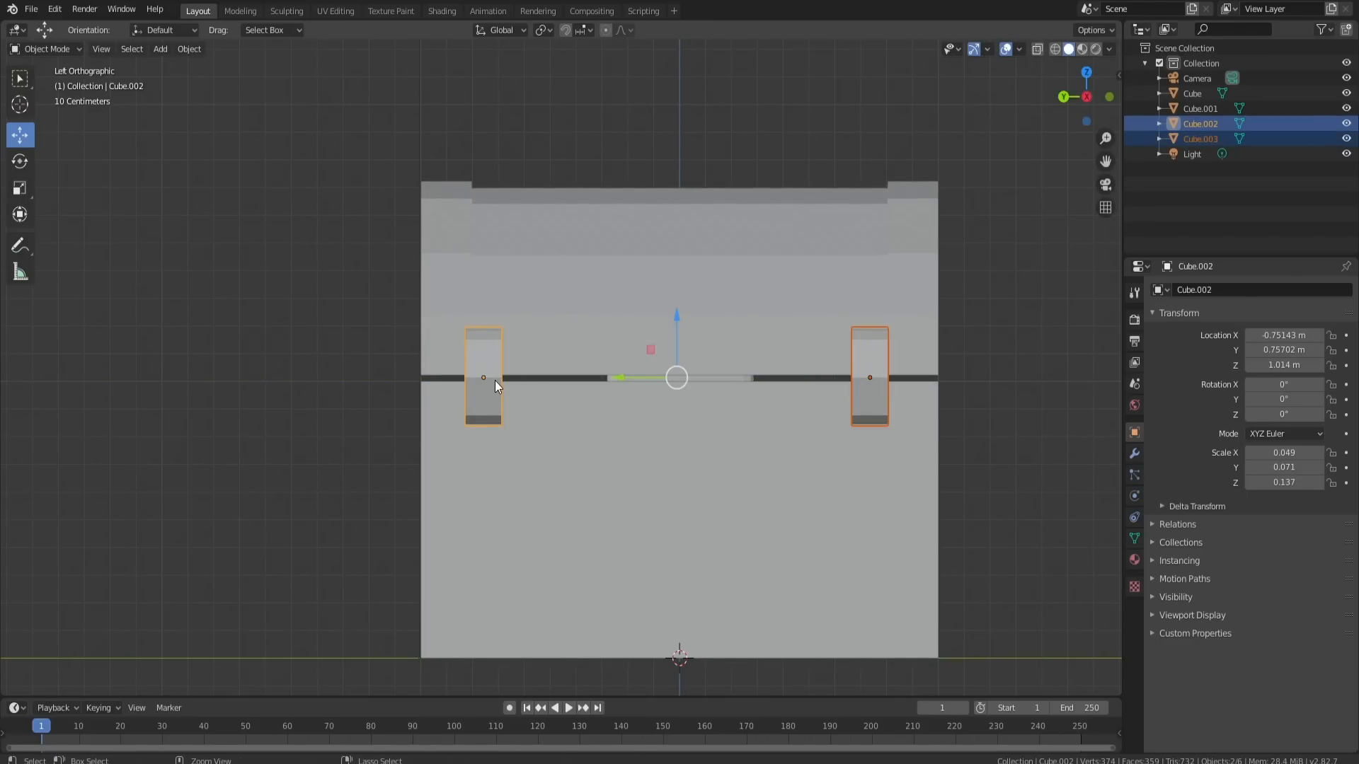
{"action": "key", "text": "Delete"}
Adjust the joined hinges along X to about -0.762 m so they sit against the chest's back
{"action": "mouse_move", "coordinate": [567, 376]}
{"action": "middle_mouse_down"}
{"action": "mouse_move", "coordinate": [600, 376]}
{"action": "mouse_move", "coordinate": [573, 383]}
{"action": "middle_mouse_up"}
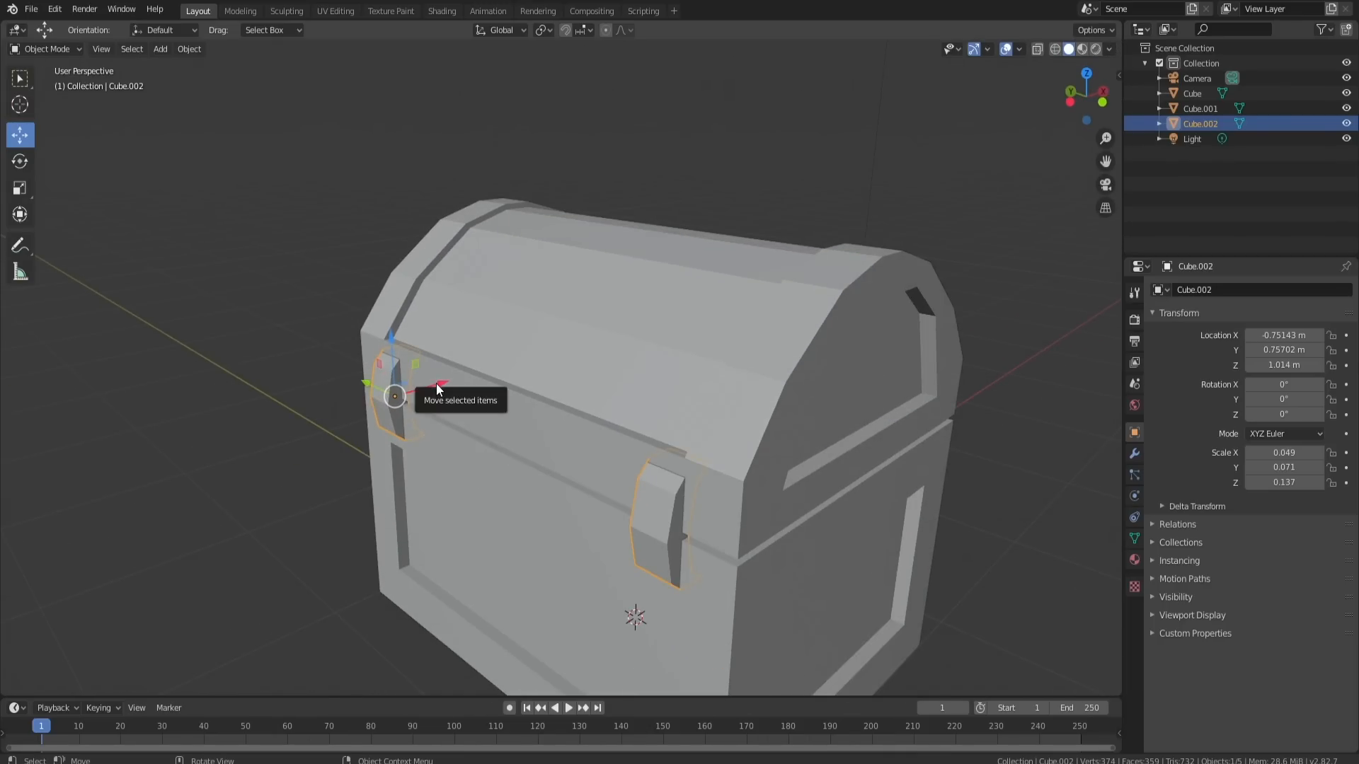
{"action": "left_click_drag", "start_coordinate": [436, 383], "coordinate": [424, 388]}
{"action": "middle_click_drag", "start_coordinate": [613, 400], "coordinate": [542, 377]}
{"action": "left_click_drag", "start_coordinate": [445, 369], "coordinate": [457, 368]}
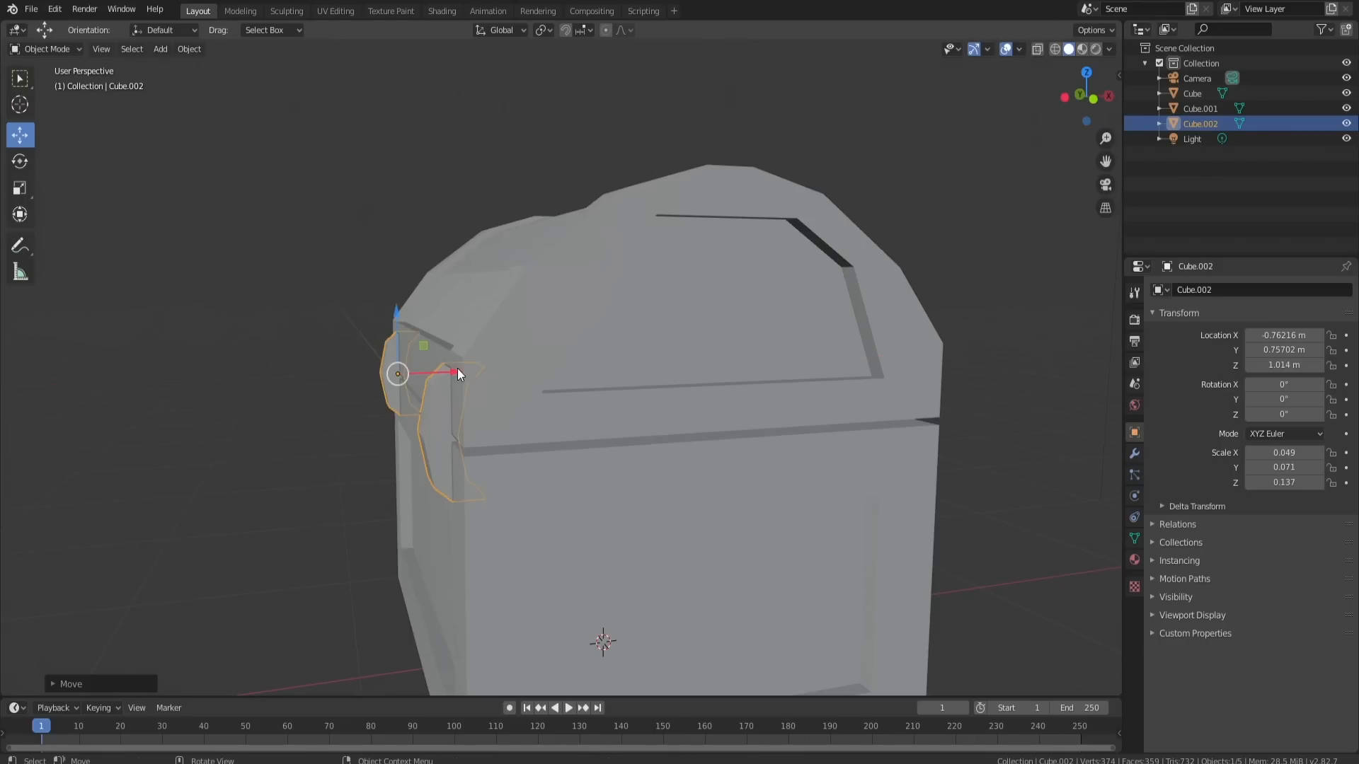
{"action": "key", "text": "Tab"}
{"action": "key", "text": "Tab"}
{"action": "middle_click_drag", "start_coordinate": [796, 358], "coordinate": [619, 385]}
{"action": "key", "text": "Tab"}
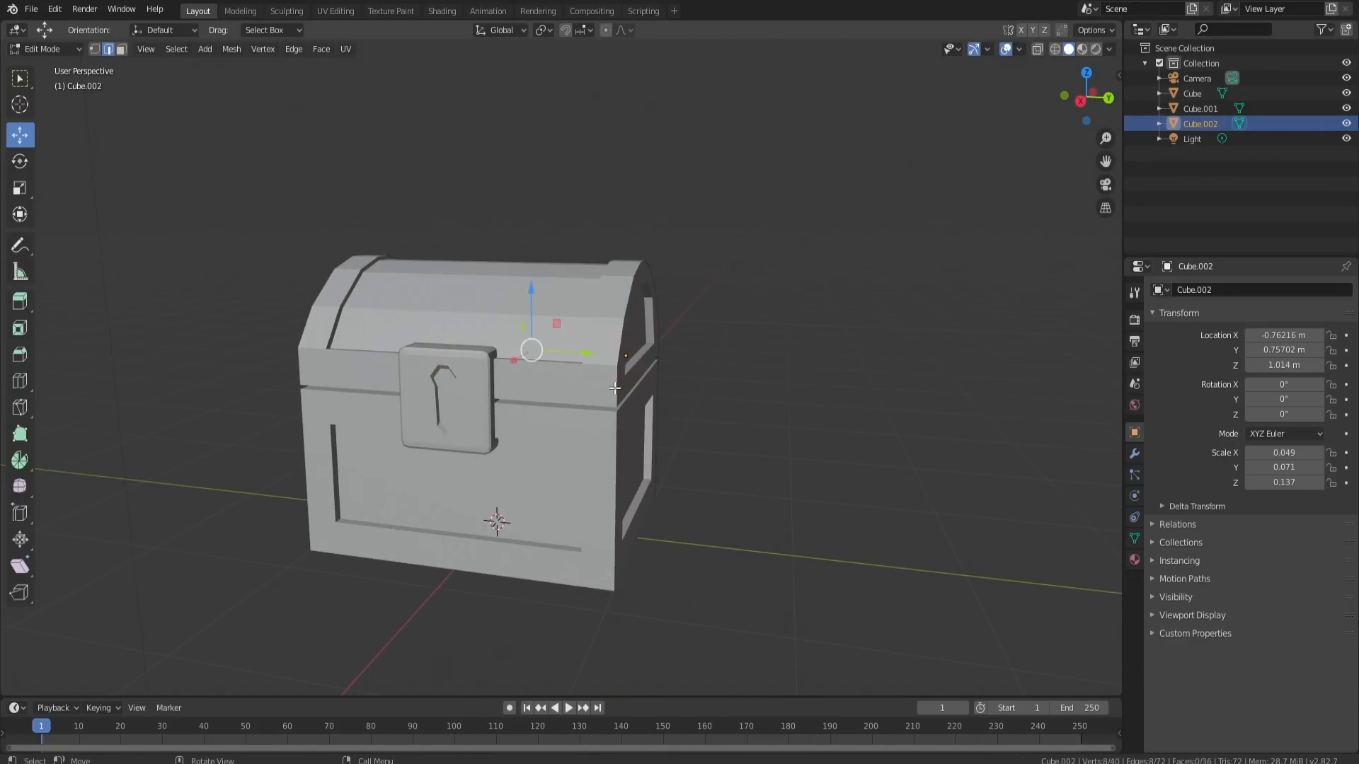
{"action": "key", "text": "Tab"}
Open the lock plate and chest together in Edit Mode, and select the linked geometry of the lid and lock plate
{"action": "left_click", "coordinate": [478, 383]}
{"action": "left_click", "coordinate": [575, 354], "text": "shift"}
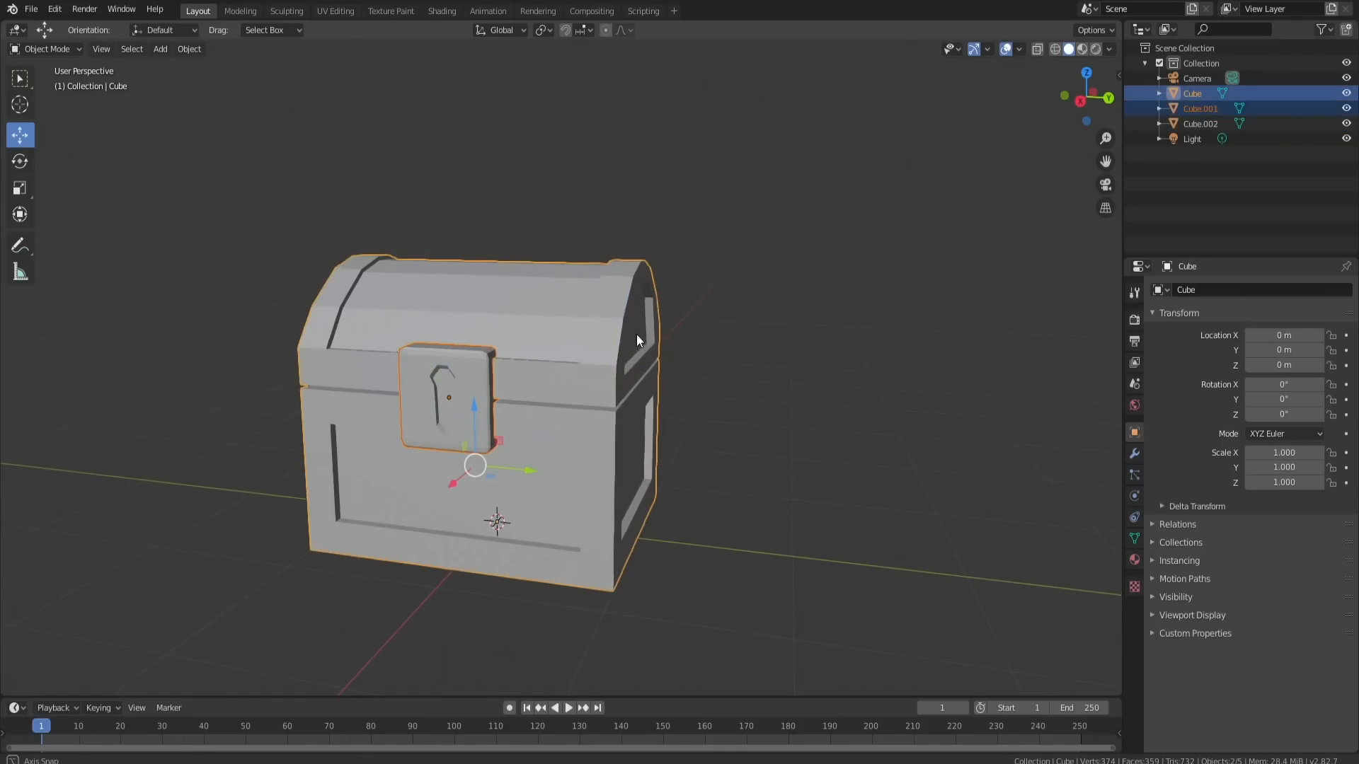
{"action": "key", "text": "Tab"}
{"action": "middle_click_drag", "start_coordinate": [635, 334], "coordinate": [428, 345]}
{"action": "left_click", "coordinate": [502, 374]}
{"action": "key", "text": "l"}
{"action": "key", "text": "l"}
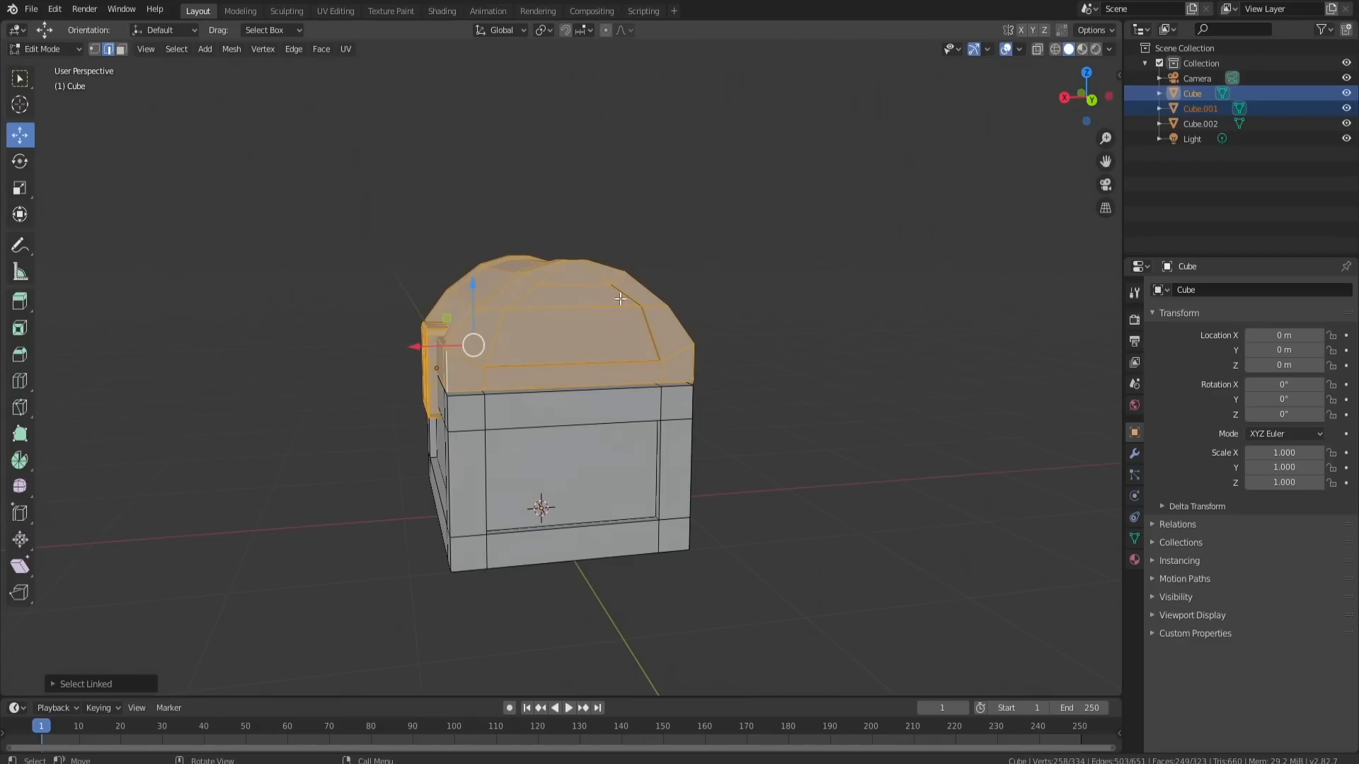
Rotate the lid and lock plate open by about 22° in the back orthographic view, and raise them above the base
{"action": "middle_click_drag", "start_coordinate": [593, 201], "coordinate": [601, 231]}
{"action": "key", "text": "r"}
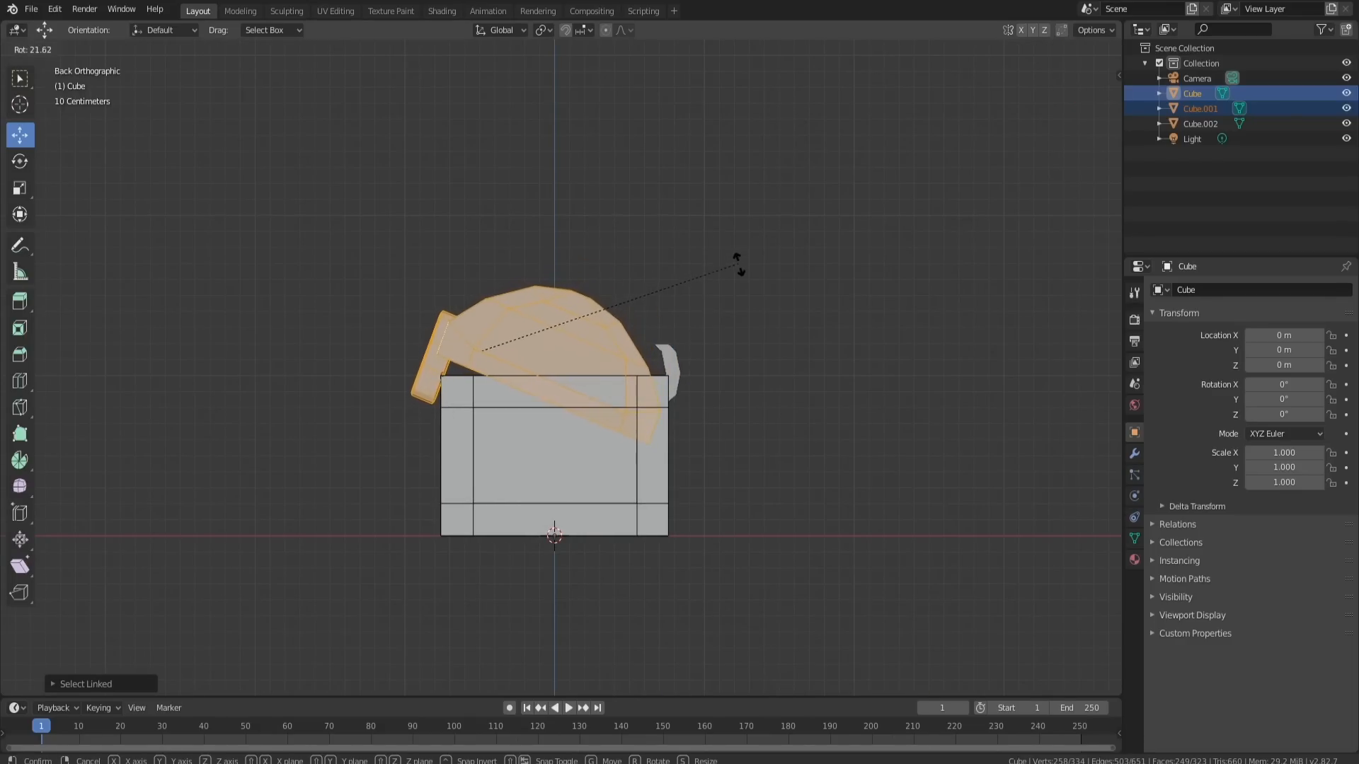
{"action": "left_click", "coordinate": [735, 267]}
{"action": "left_click_drag", "start_coordinate": [488, 313], "coordinate": [505, 262]}
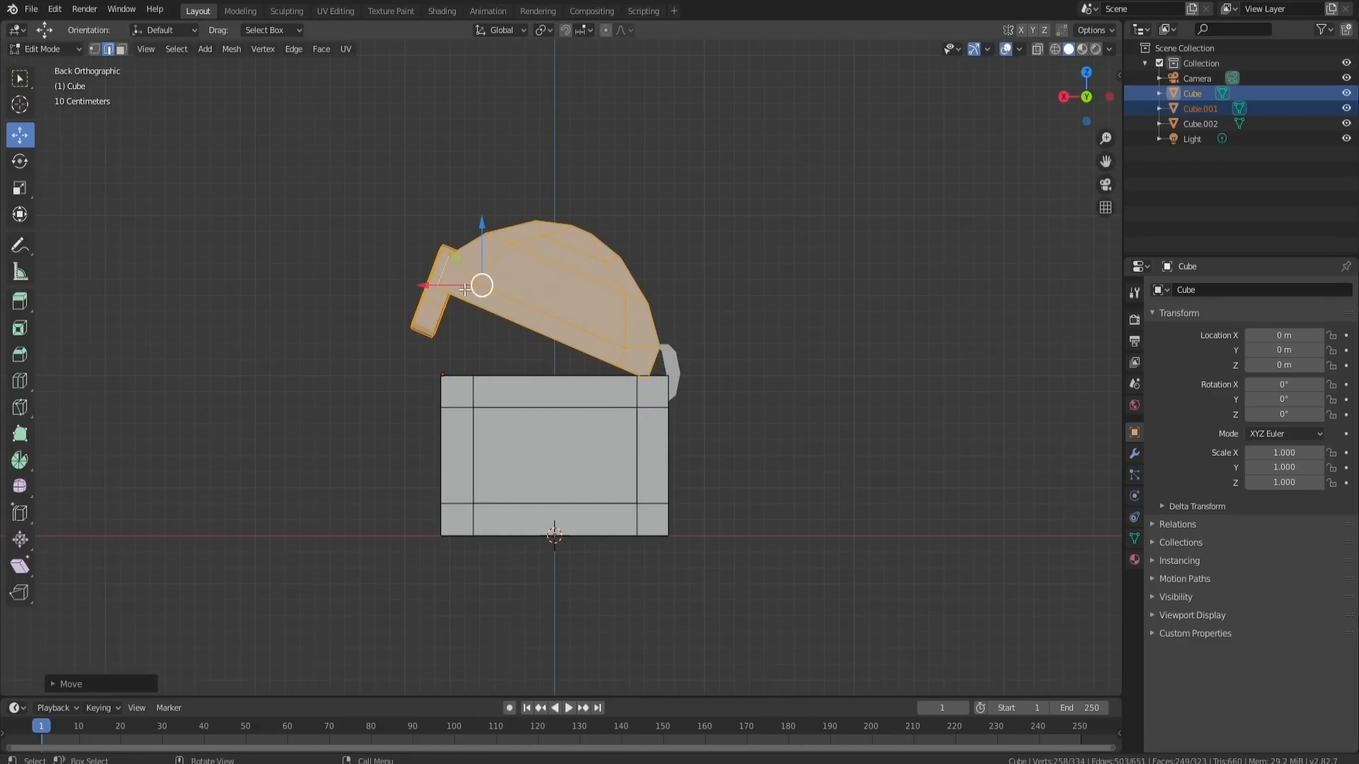
Undo the opening rotation and lift of the lid and lock plate, and return to Object Mode
{"action": "key", "text": "ctrl+z"}
{"action": "key", "text": "ctrl+z"}
{"action": "key", "text": "ctrl+z"}
{"action": "key", "text": "ctrl+z"}
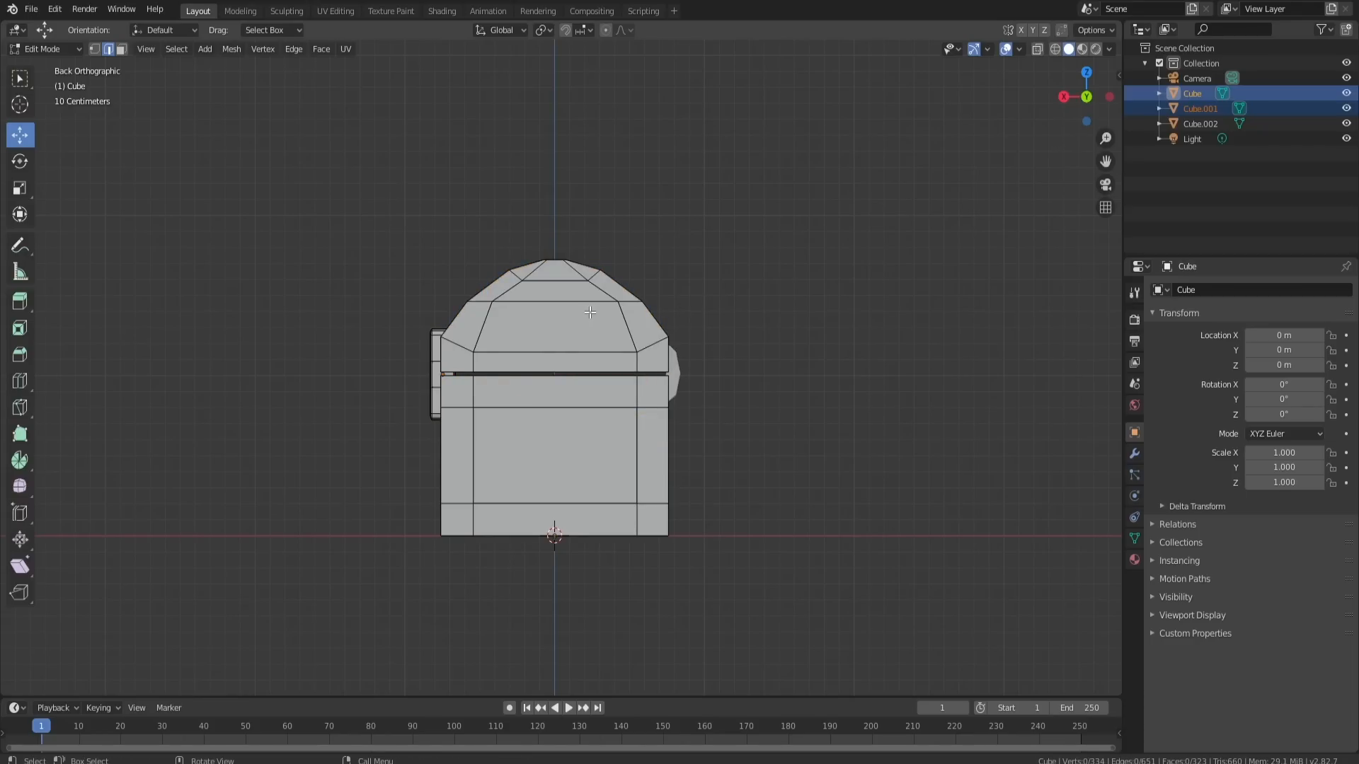
{"action": "middle_click_drag", "start_coordinate": [590, 312], "coordinate": [753, 340]}
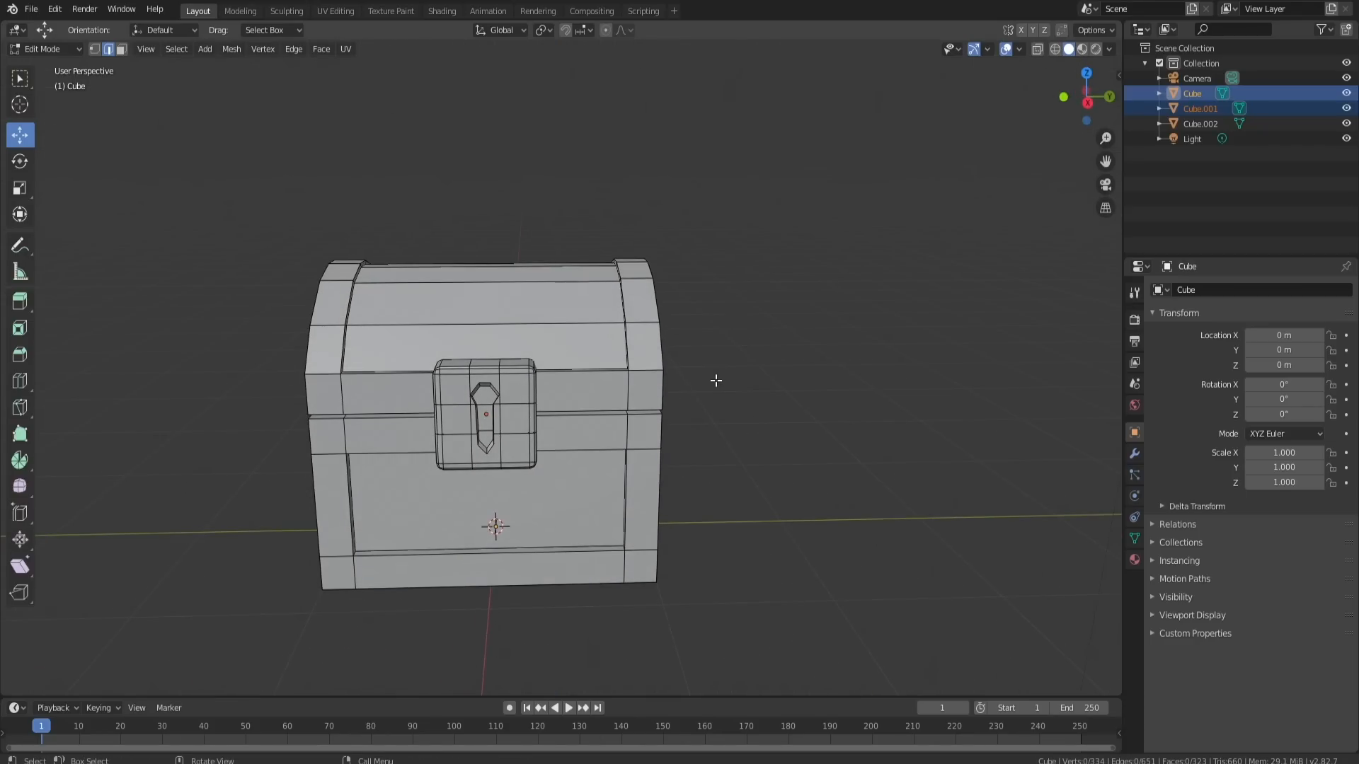
{"action": "key", "text": "Tab"}
{"action": "middle_click_drag", "start_coordinate": [634, 427], "coordinate": [619, 388]}
{"action": "key", "text": "Tab"}
{"action": "key", "text": "Tab"}
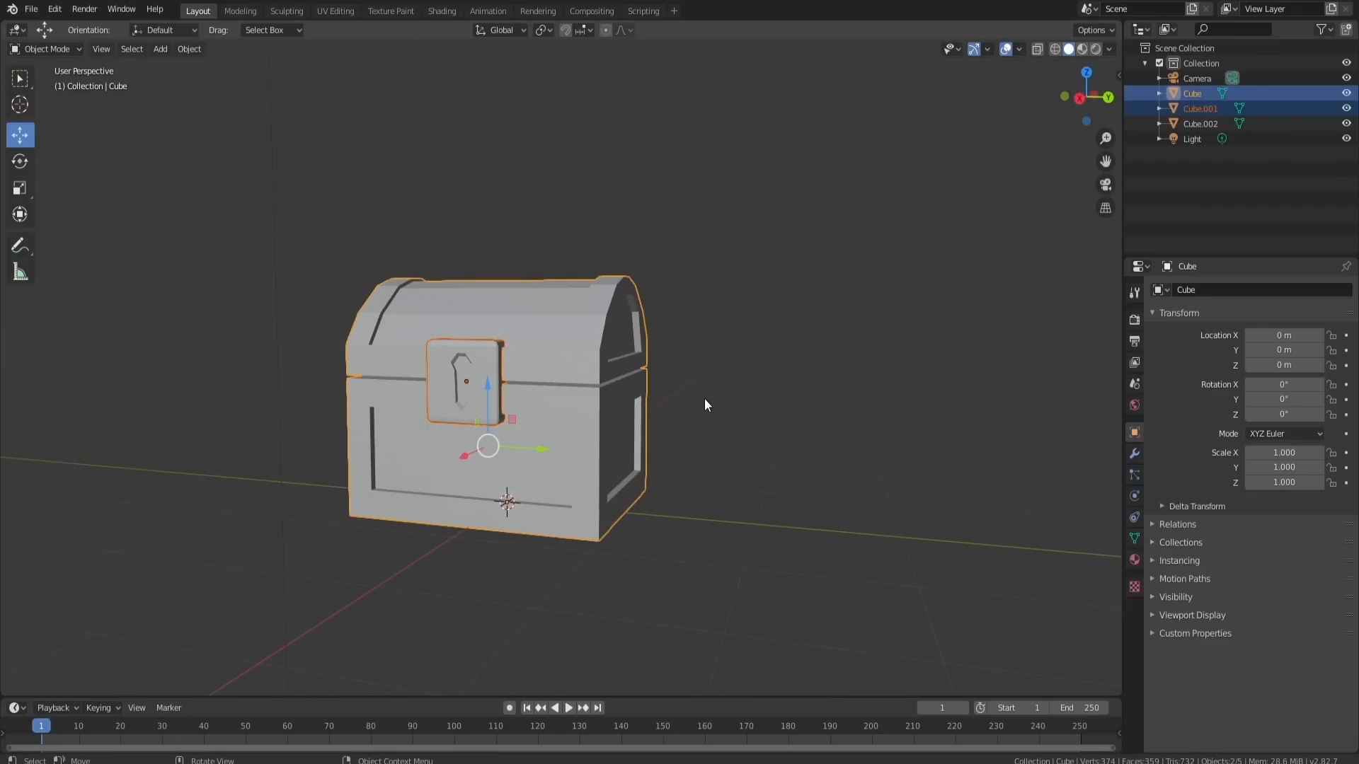
{"action": "middle_click_drag", "start_coordinate": [705, 405], "coordinate": [562, 324]}
Switch to the UV Editing workspace and narrow the palette image area to give the 3D view more room
{"action": "left_click", "coordinate": [335, 11]}
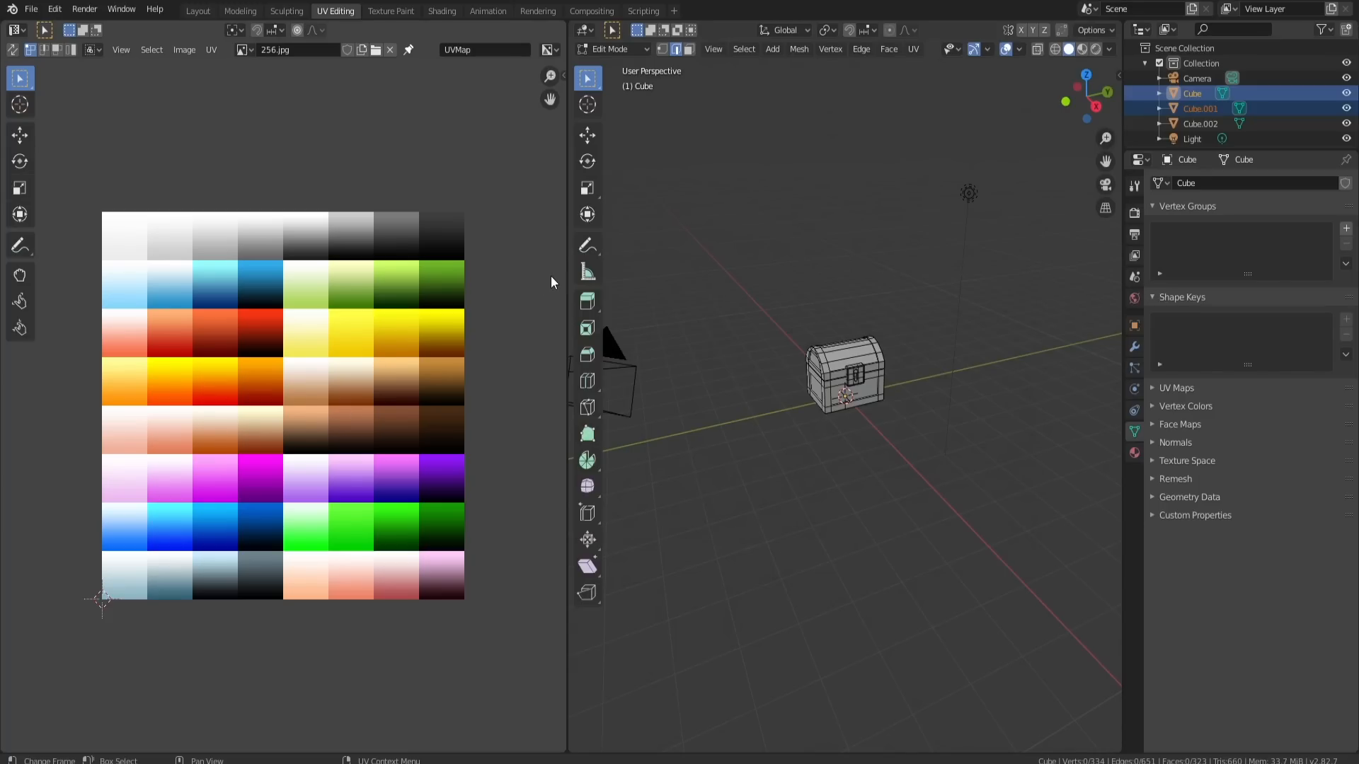
{"action": "left_click_drag", "start_coordinate": [567, 283], "coordinate": [395, 340]}
{"action": "scroll", "coordinate": [227, 375], "scroll_direction": "down", "scroll_amount": 2}
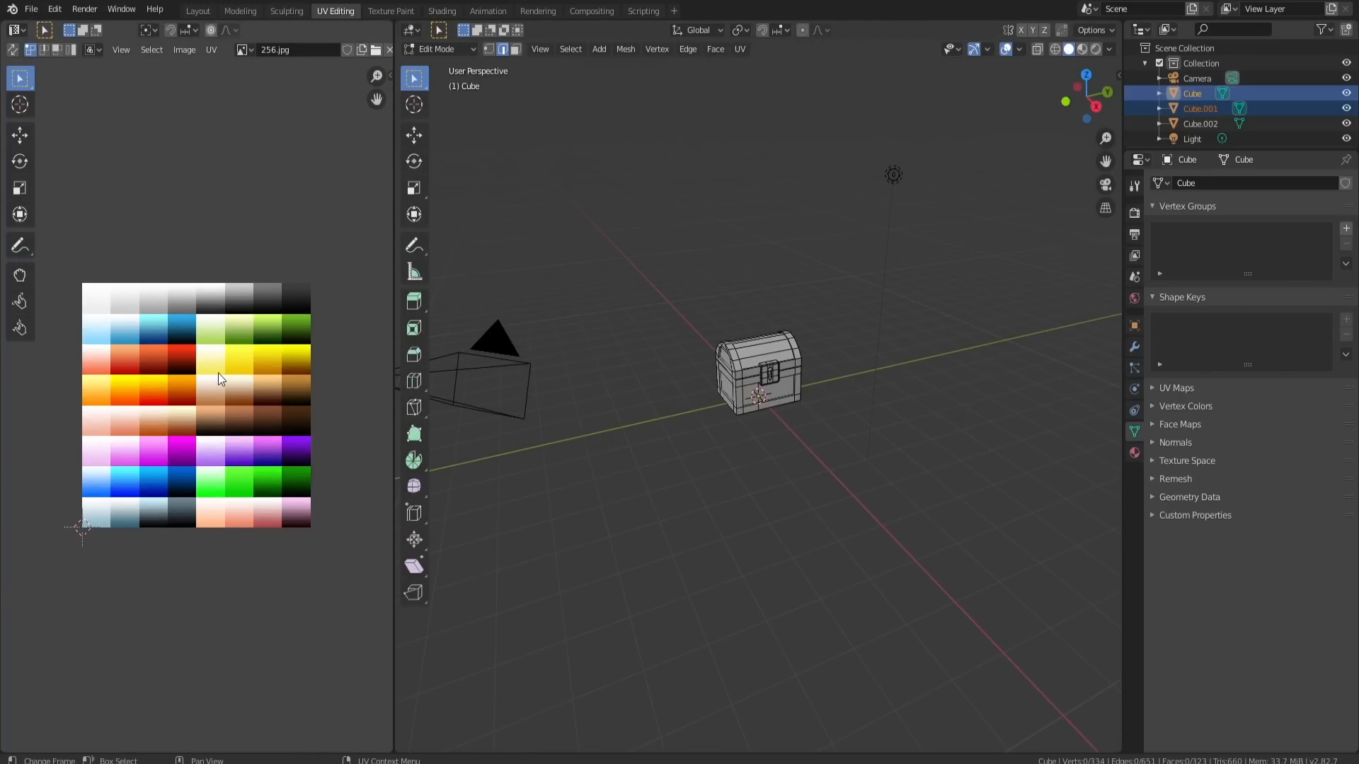
{"action": "scroll", "coordinate": [218, 372], "scroll_direction": "up", "scroll_amount": 3}
{"action": "scroll", "coordinate": [787, 379], "scroll_direction": "up", "scroll_amount": 4}
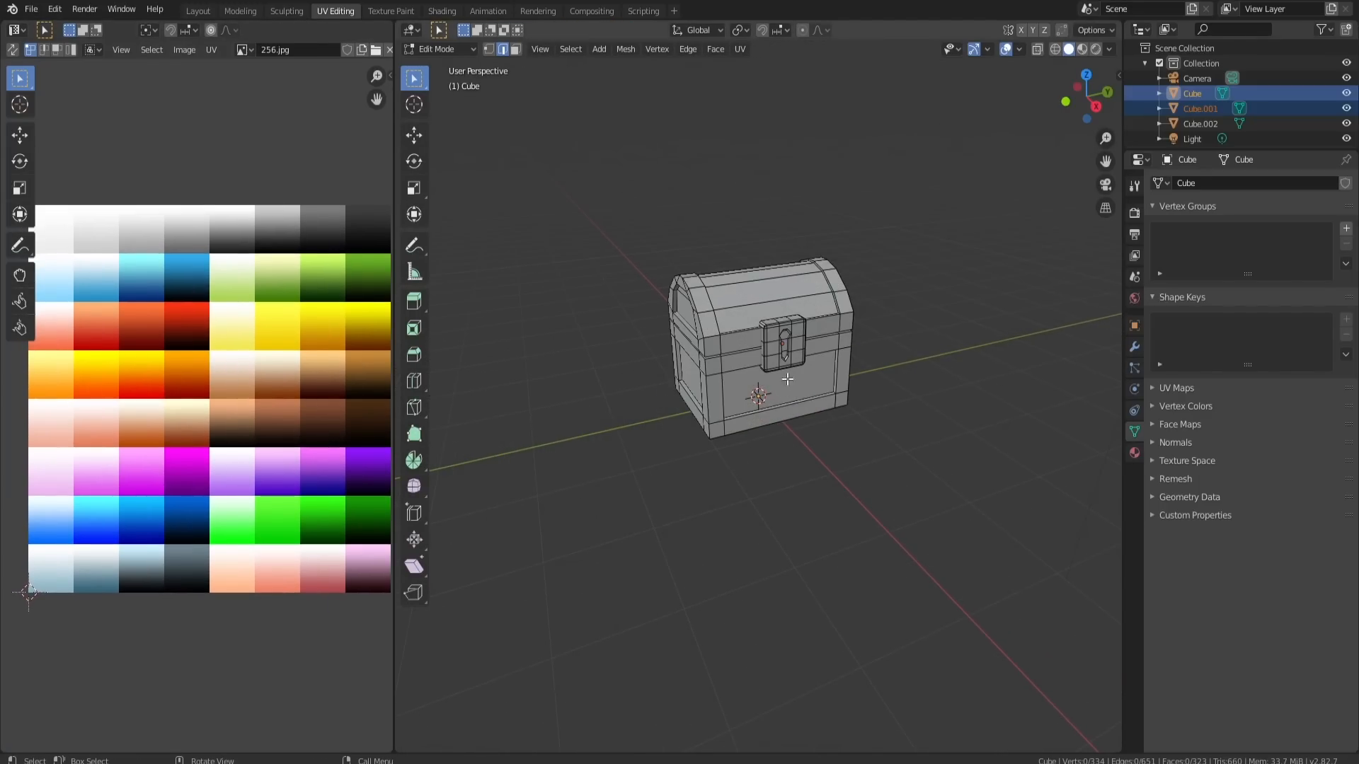
{"action": "scroll", "coordinate": [787, 379], "scroll_direction": "up", "scroll_amount": 5}
Select all geometry of the chest and lock plate, leave Edit Mode, and join both objects into one
{"action": "left_click", "coordinate": [767, 419]}
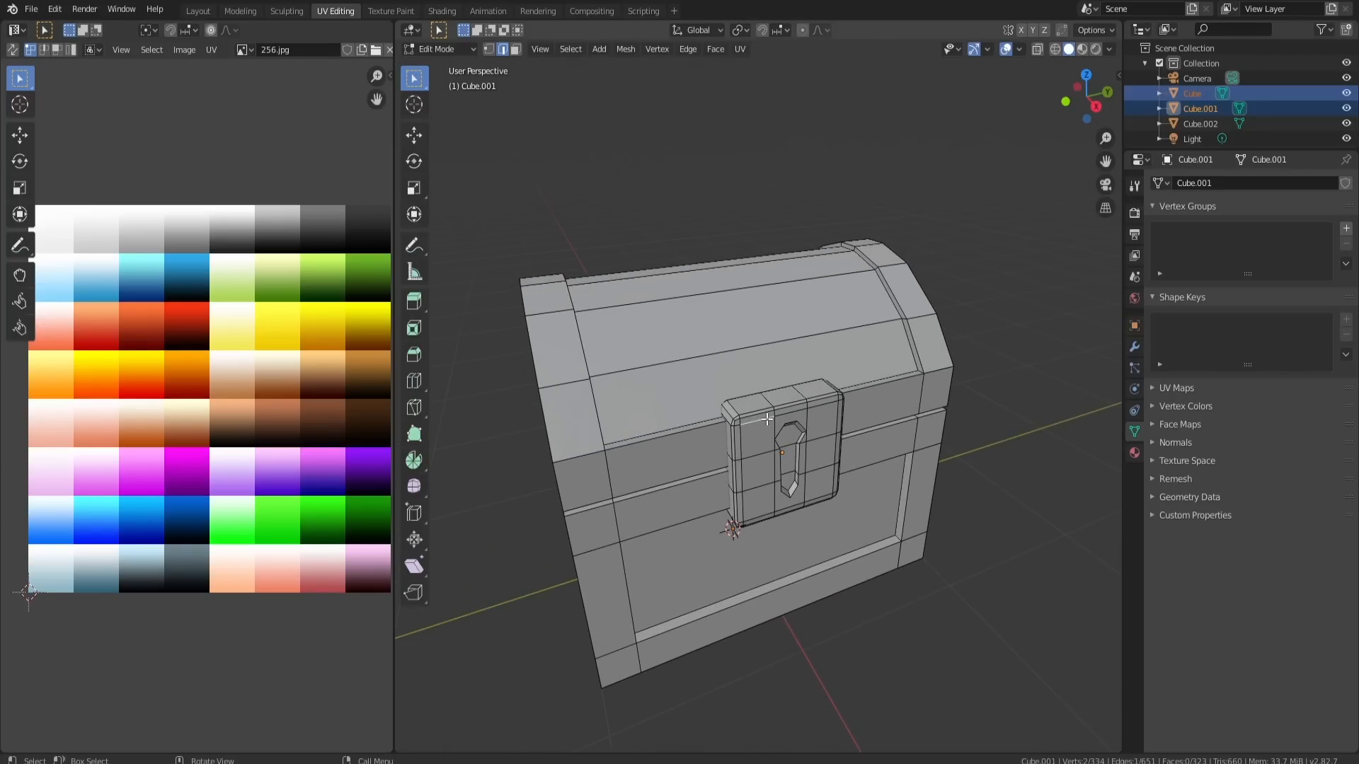
{"action": "key", "text": "a"}
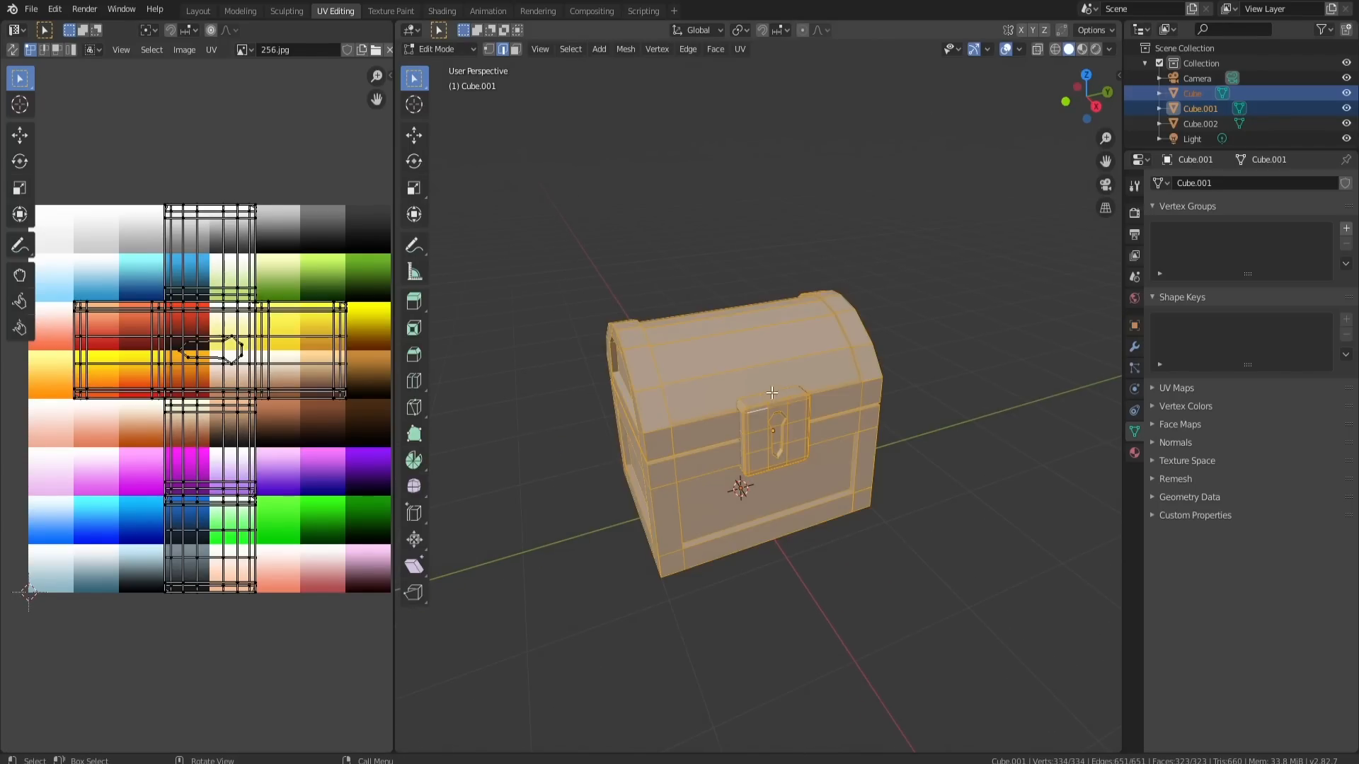
{"action": "scroll", "coordinate": [762, 389], "scroll_direction": "down", "scroll_amount": 1}
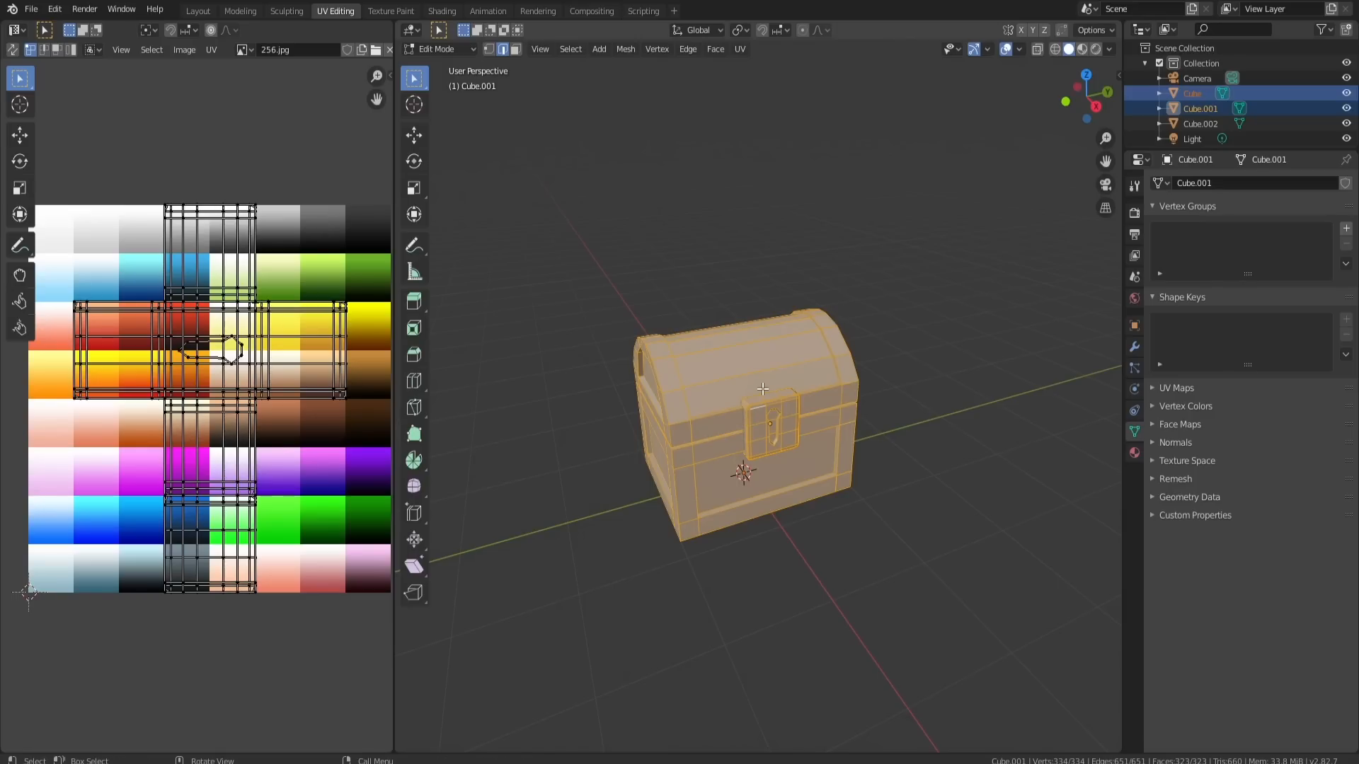
{"action": "key", "text": "Tab"}
{"action": "key", "text": "ctrl+j"}
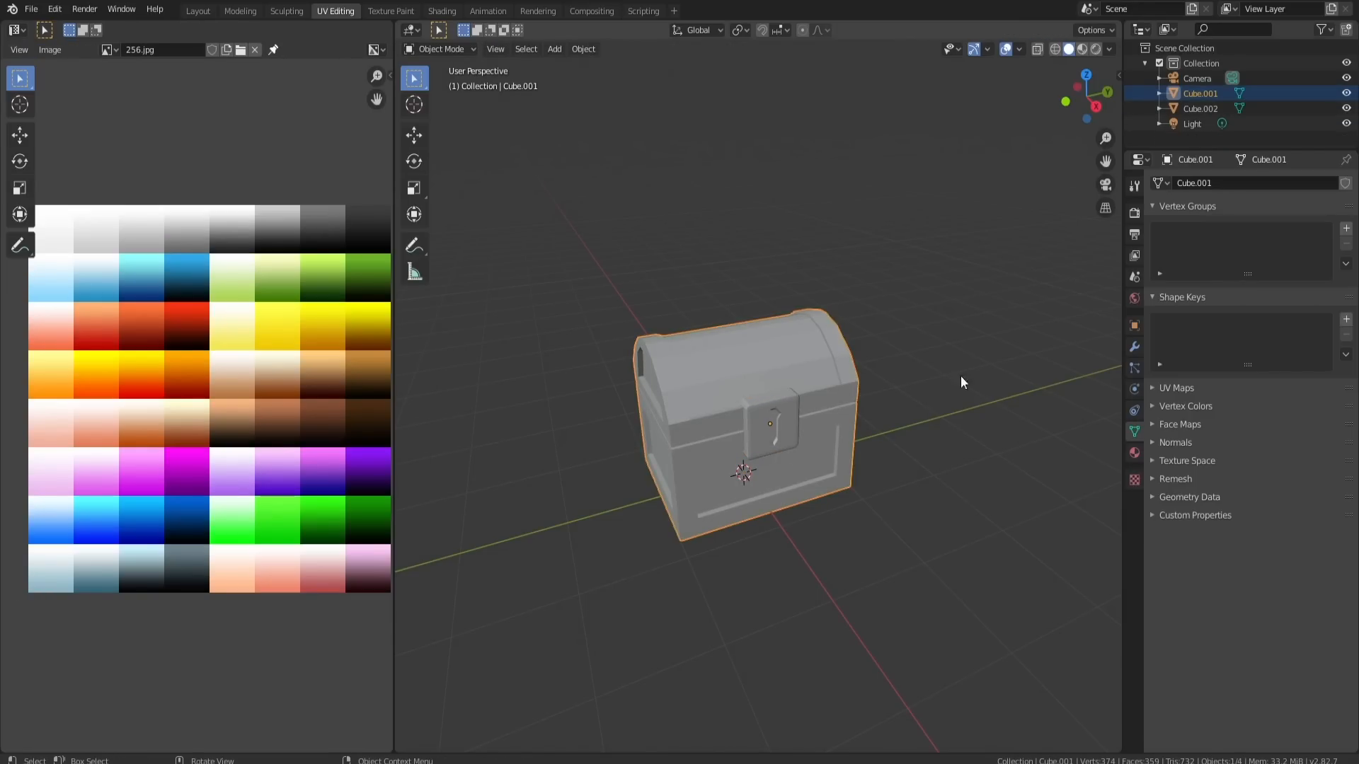
Assign an Image Texture using 256.jpg to the Base Color of the chest's material
{"action": "left_click", "coordinate": [1134, 453]}
{"action": "left_click", "coordinate": [1344, 401]}
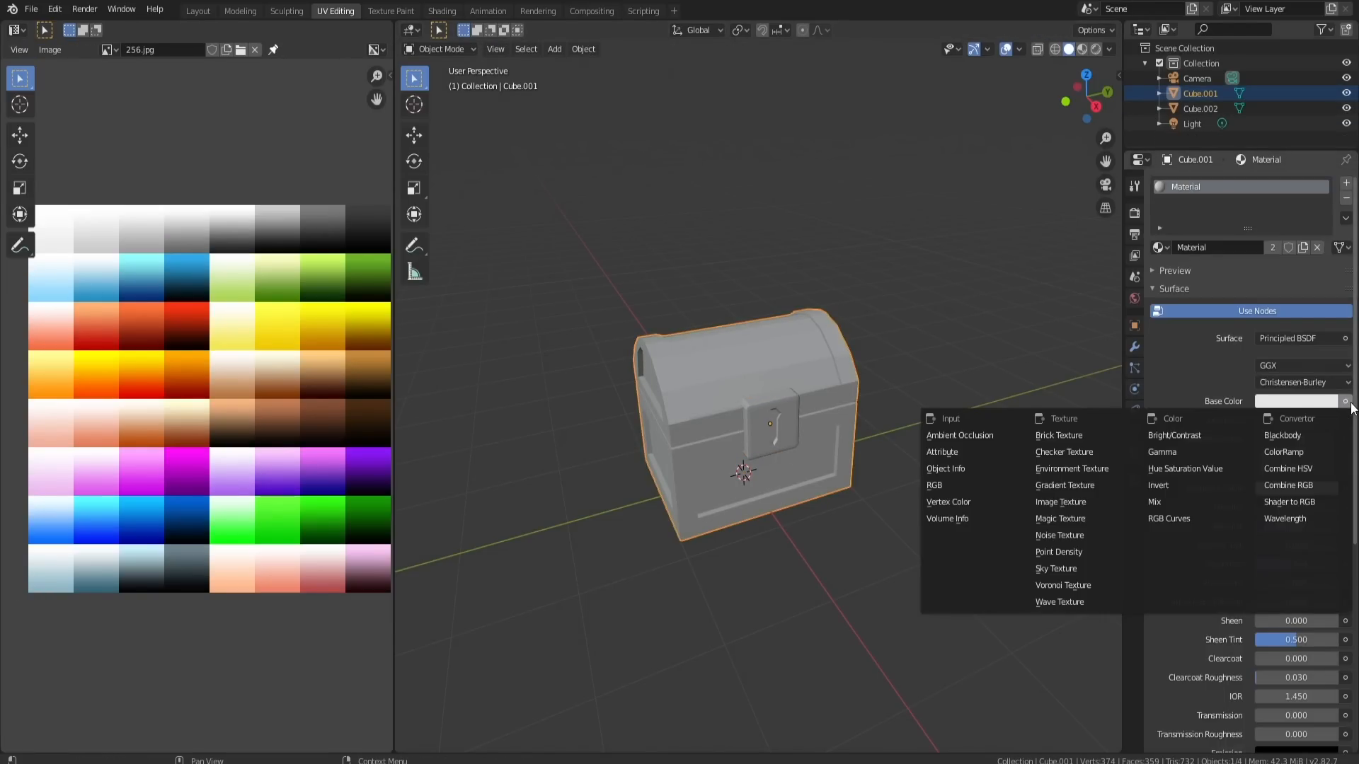
{"action": "left_click", "coordinate": [1060, 519]}
{"action": "left_click", "coordinate": [1267, 420]}
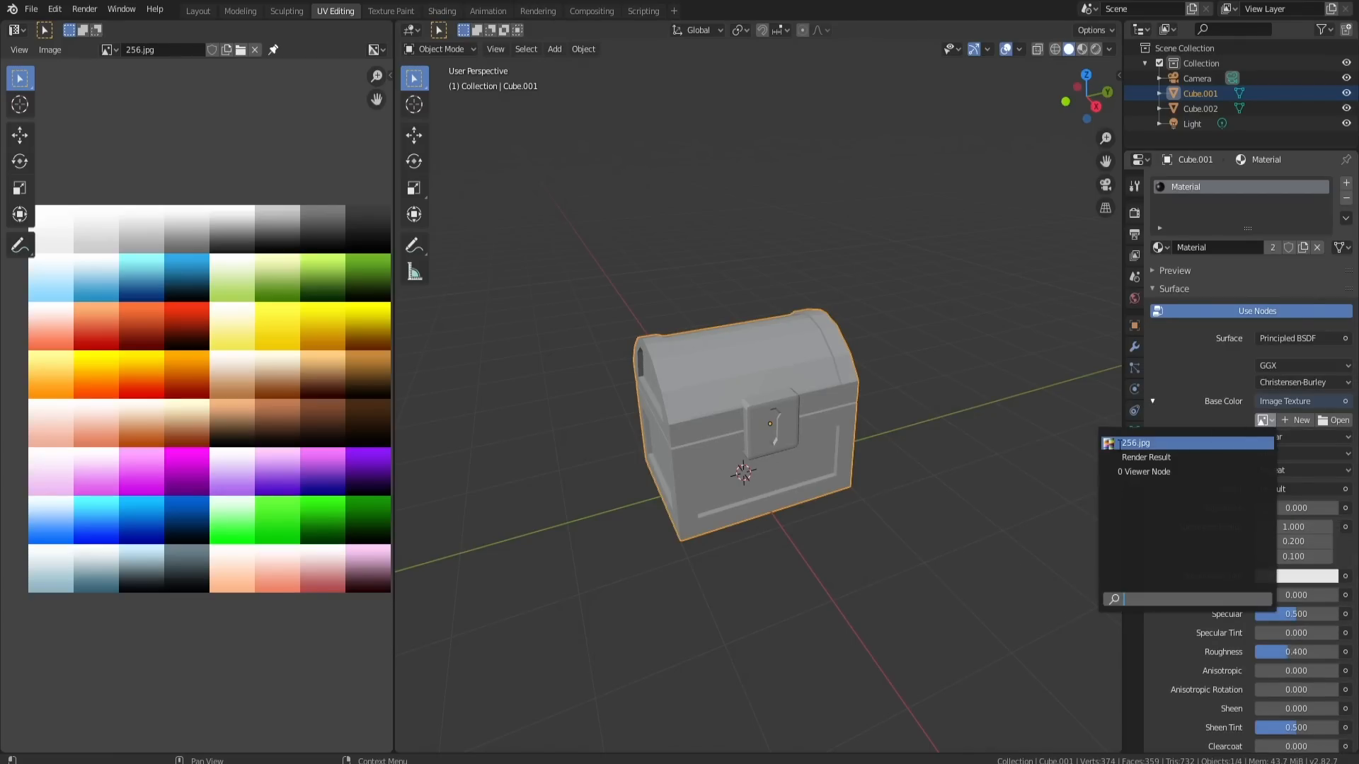
{"action": "left_click", "coordinate": [1104, 441]}
{"action": "scroll", "coordinate": [805, 389], "scroll_direction": "up", "scroll_amount": 2}
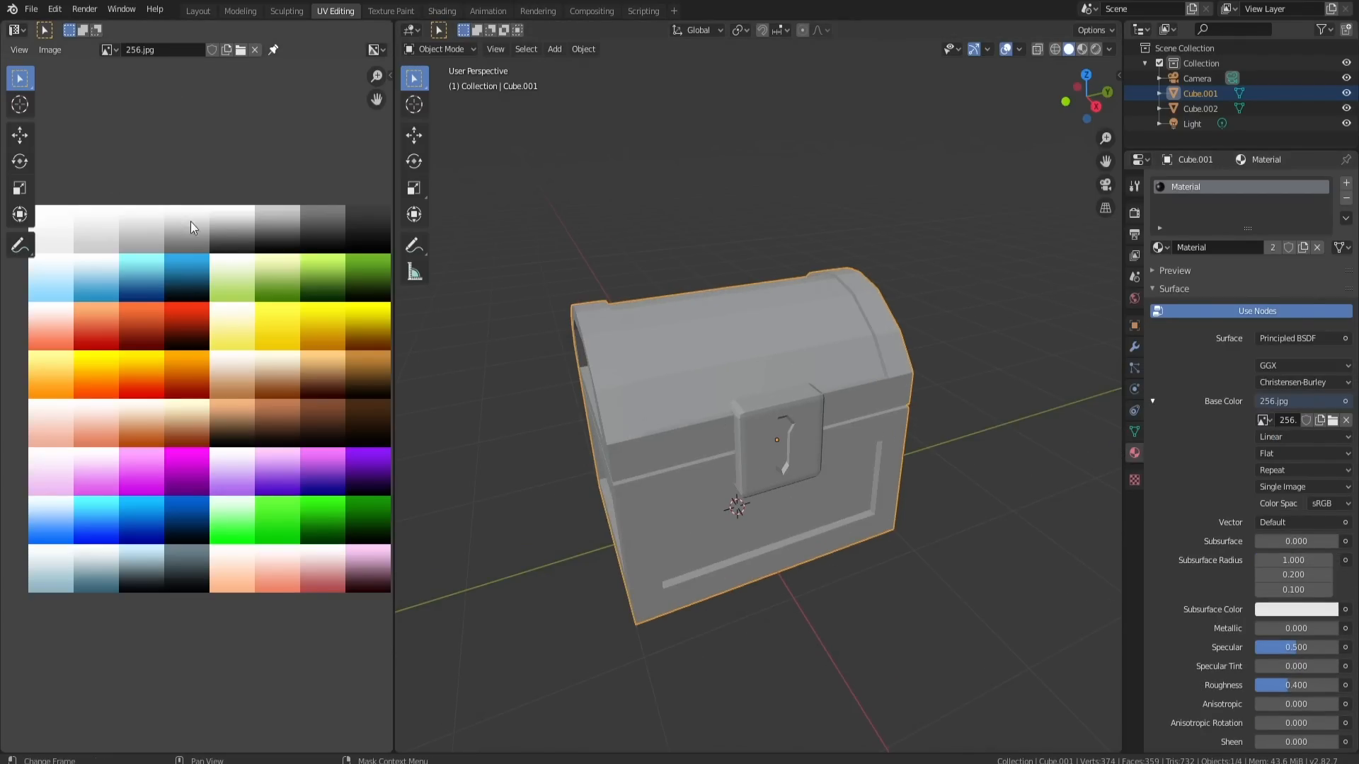
Select the linked lock plate geometry, scale its UVs to 0, and place them on the dark grey swatch in the palette's first row
{"action": "key", "text": "Tab"}
{"action": "left_click", "coordinate": [759, 439]}
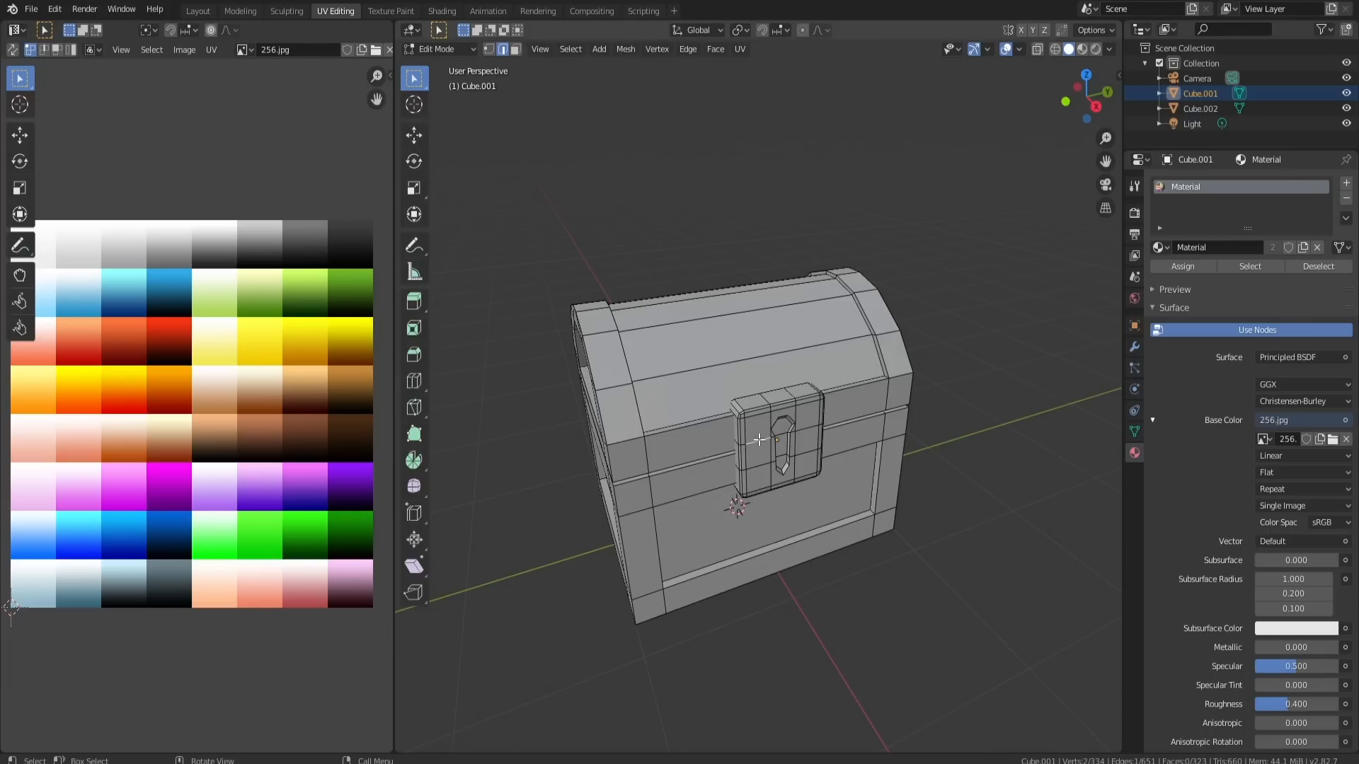
{"action": "key", "text": "l"}
{"action": "key", "text": "a"}
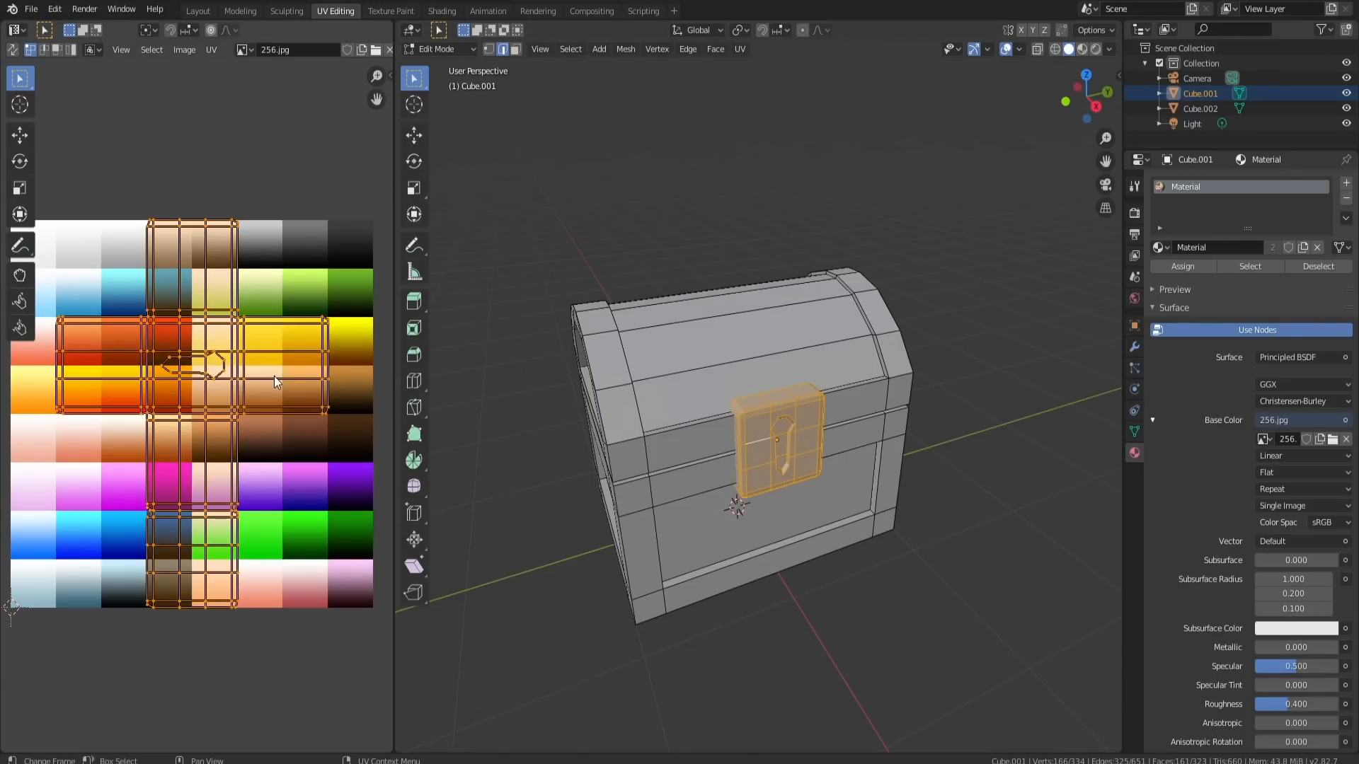
{"action": "key", "text": "s"}
{"action": "key", "text": "0"}
{"action": "key", "text": "Return"}
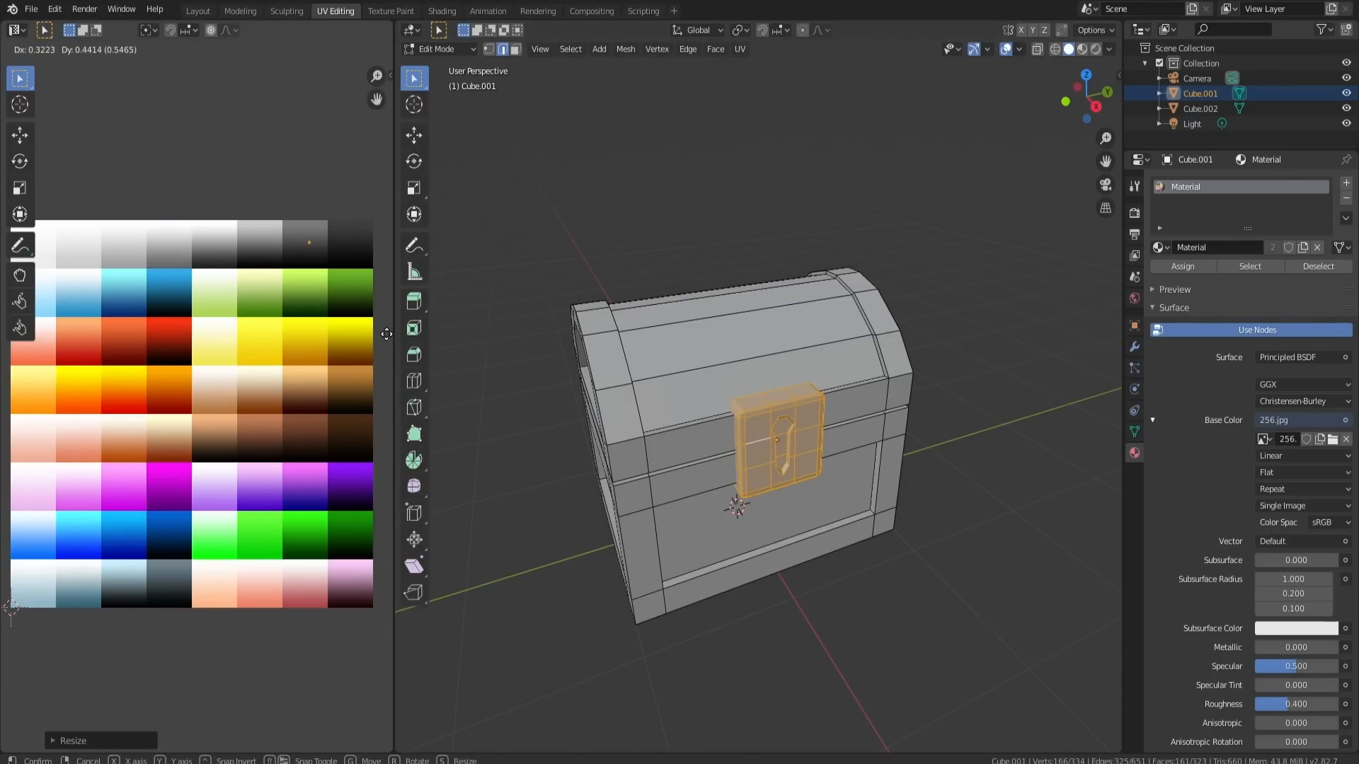
Switch the 3D view to Material Preview shading
{"action": "key", "text": "z"}
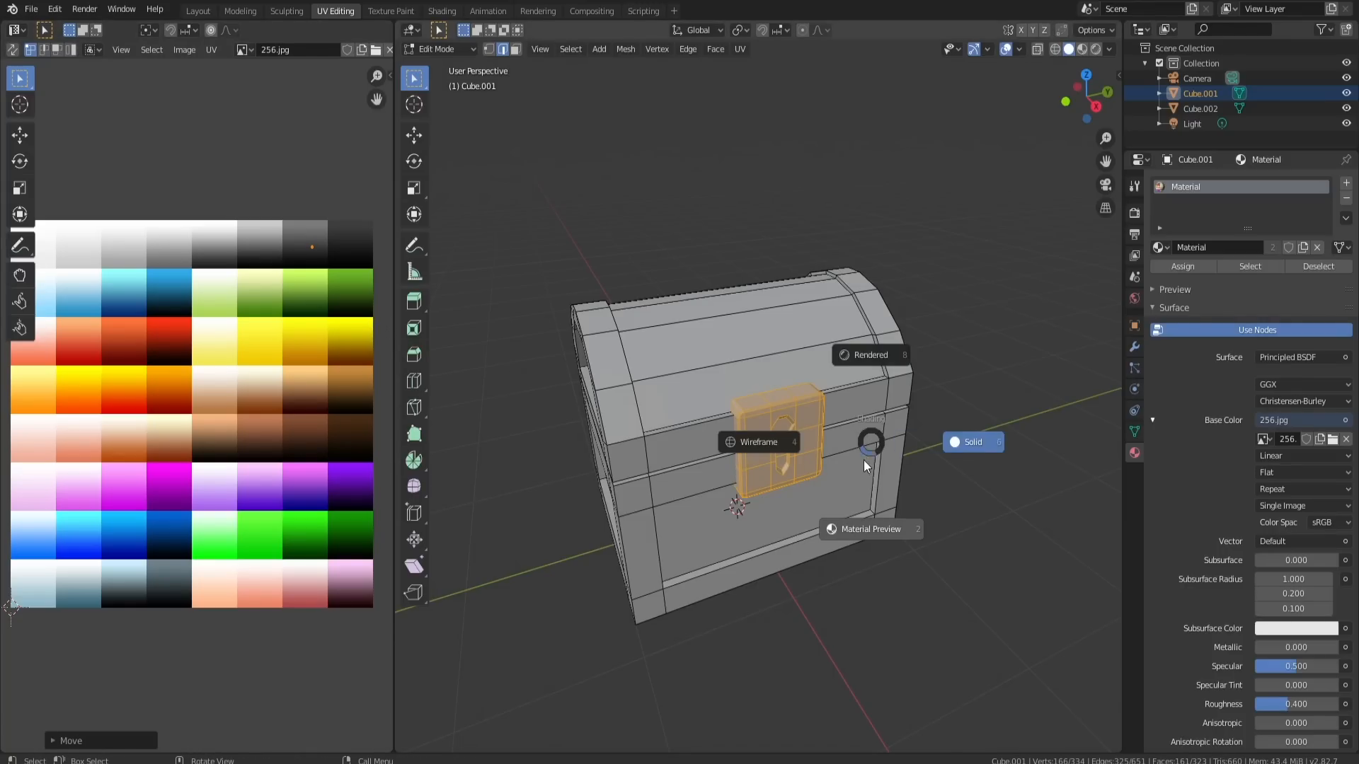
{"action": "left_click", "coordinate": [861, 528]}
{"action": "scroll", "coordinate": [836, 428], "scroll_direction": "up", "scroll_amount": 2}
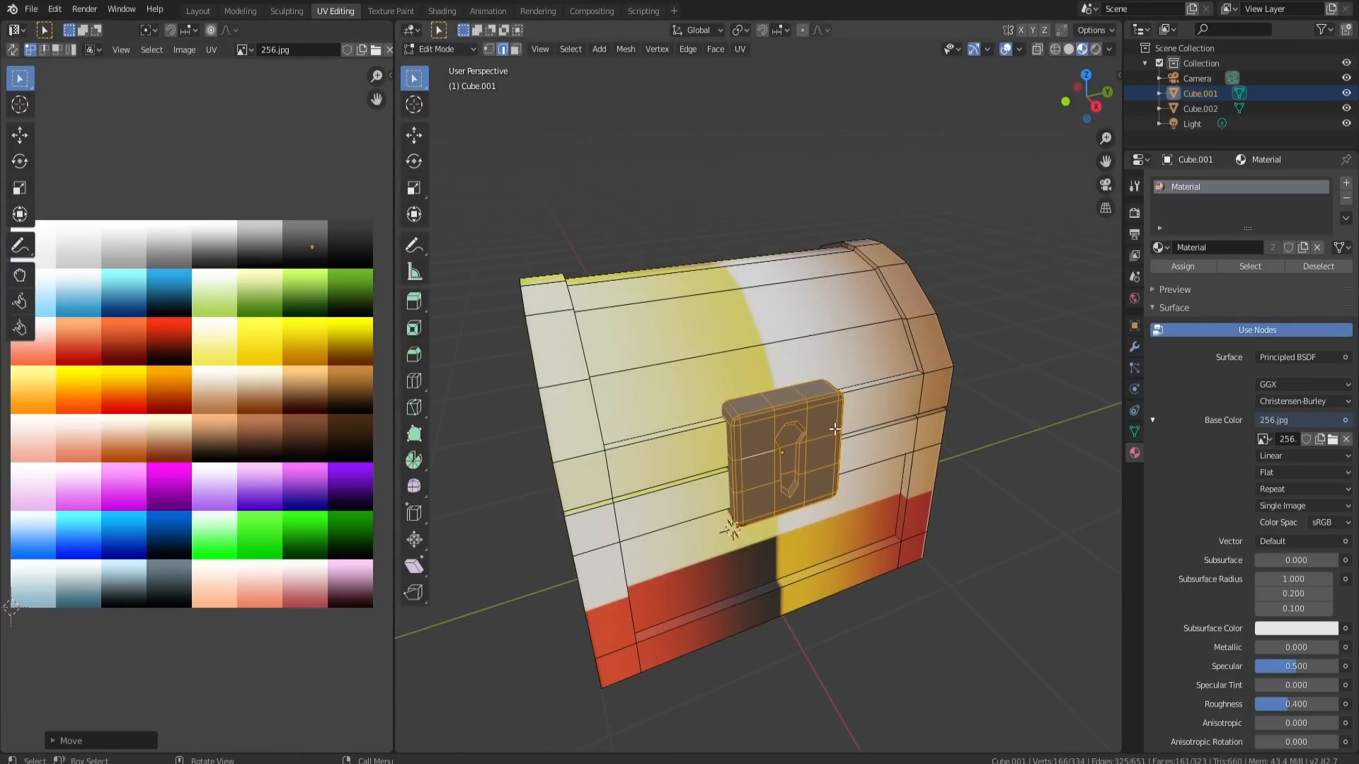
Select the keyhole faces of the lock plate and move their UVs onto the darkest swatch in the palette's first row
{"action": "left_click", "coordinate": [794, 436]}
{"action": "scroll", "coordinate": [795, 436], "scroll_direction": "up", "scroll_amount": 3}
{"action": "middle_click_drag", "start_coordinate": [808, 445], "coordinate": [778, 424]}
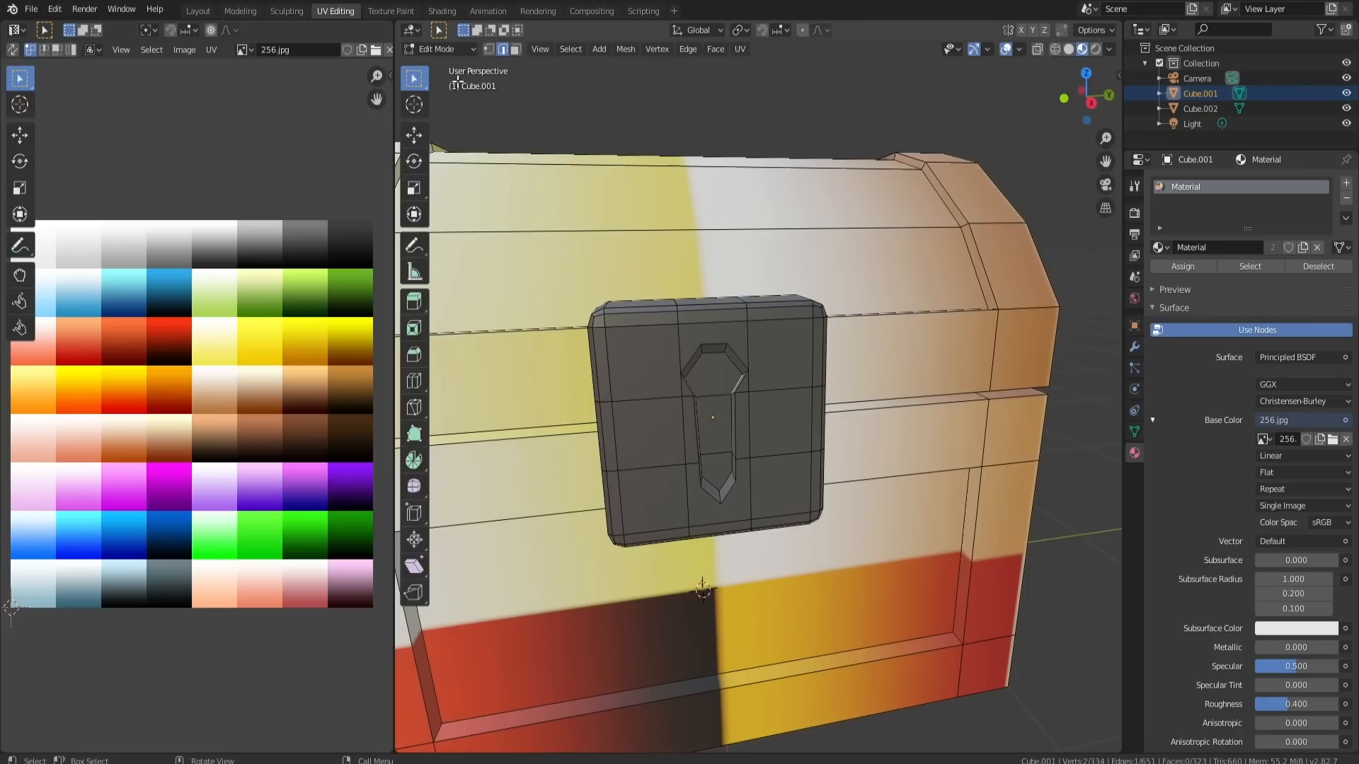
{"action": "left_click", "coordinate": [515, 49]}
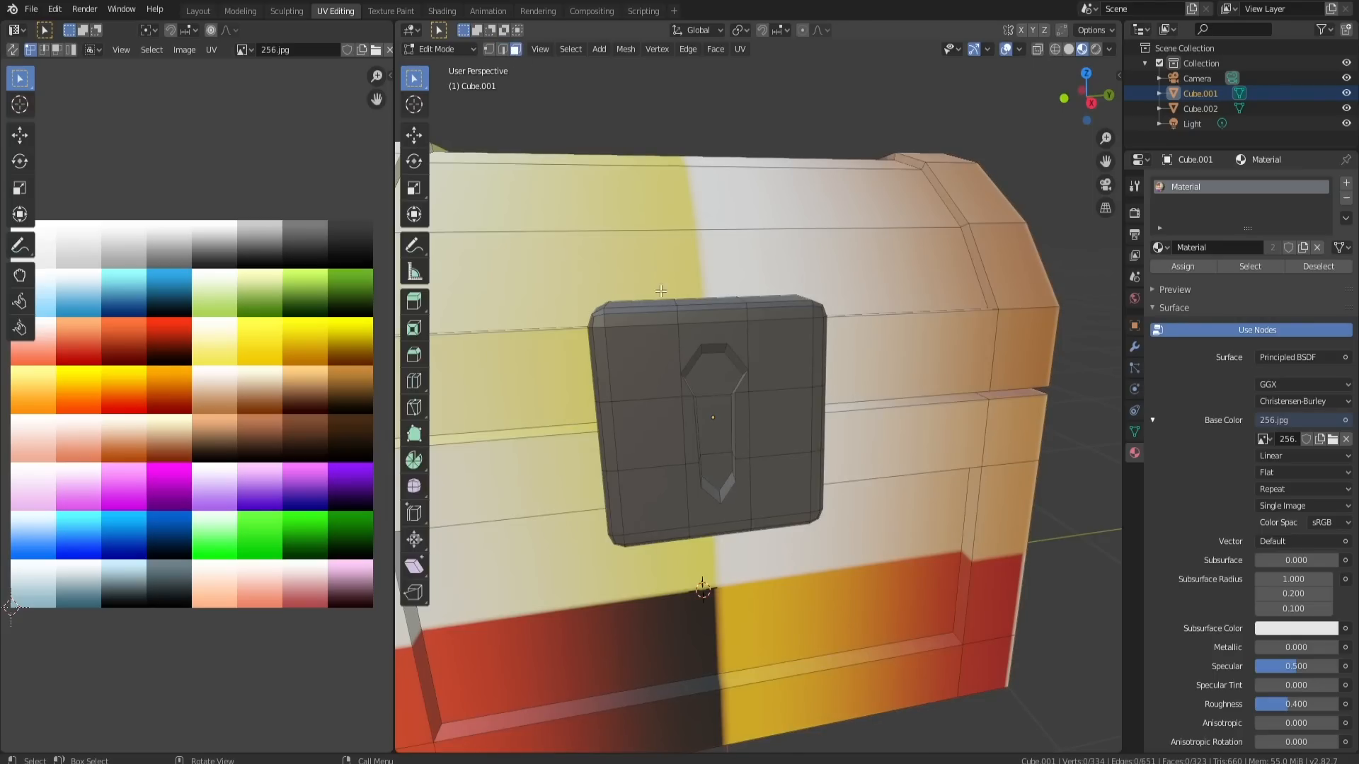
{"action": "left_click", "coordinate": [708, 489], "text": "shift"}
{"action": "middle_click_drag", "start_coordinate": [709, 489], "coordinate": [662, 483]}
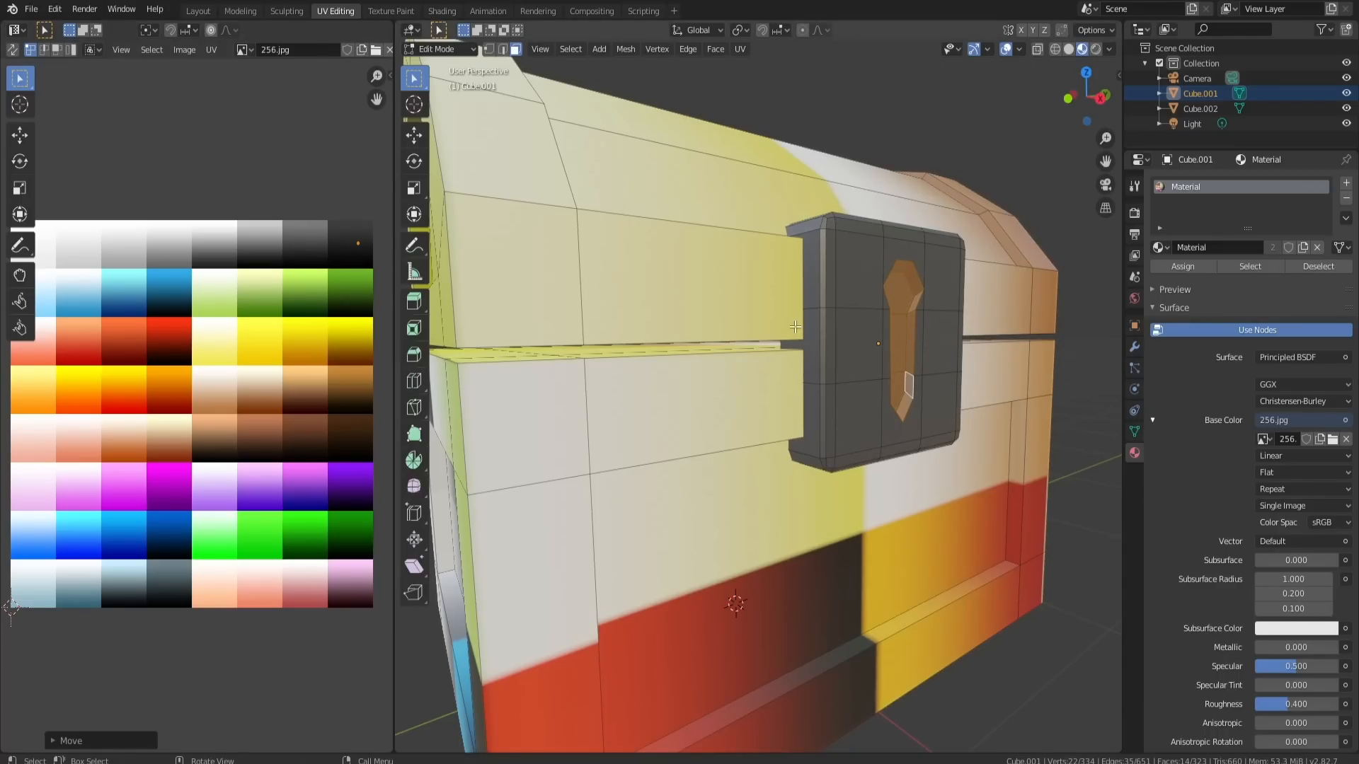
Replace the keyhole selection with the linked geometry of the chest's lid and base
{"action": "middle_click_drag", "start_coordinate": [793, 326], "coordinate": [790, 389]}
{"action": "scroll", "coordinate": [784, 321], "scroll_direction": "down", "scroll_amount": 3}
{"action": "scroll", "coordinate": [788, 368], "scroll_direction": "down", "scroll_amount": 3}
{"action": "key", "text": "Tab"}
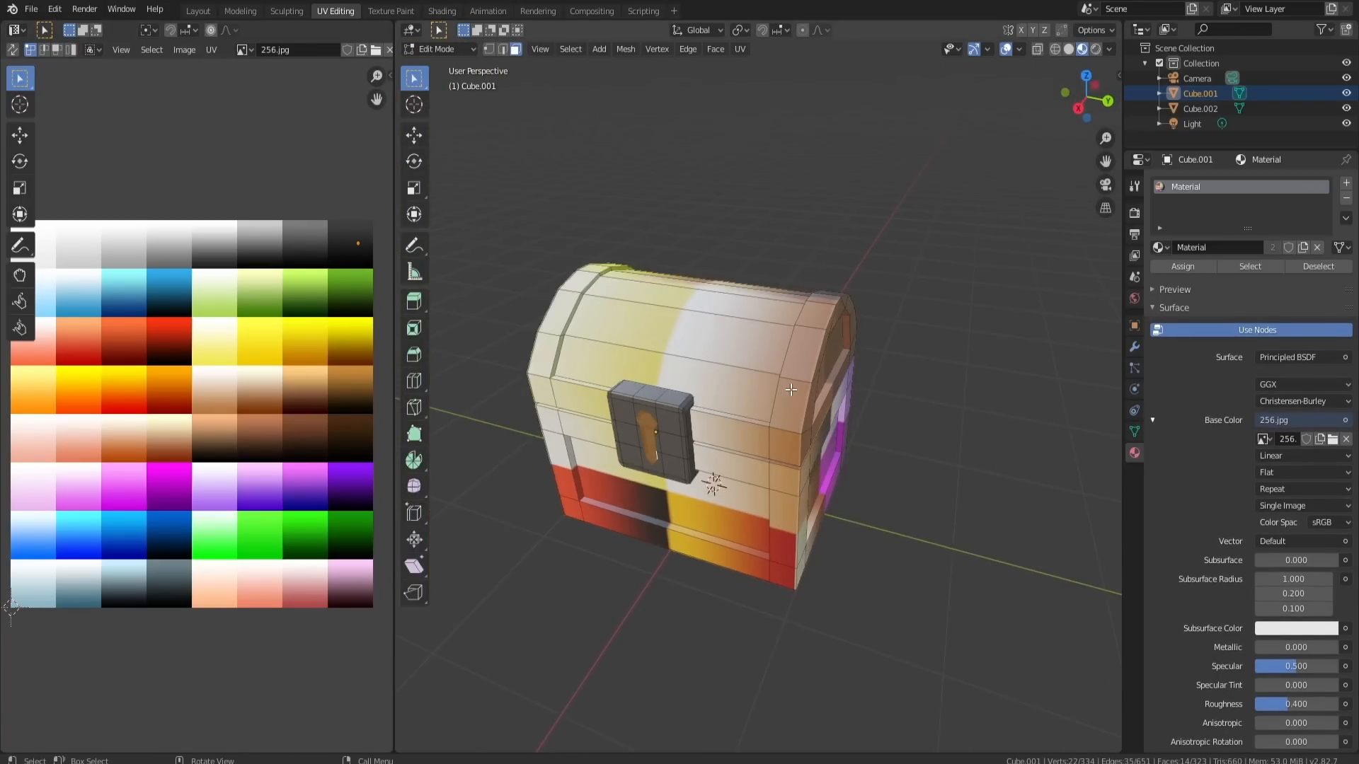
{"action": "key", "text": "l"}
{"action": "key", "text": "l"}
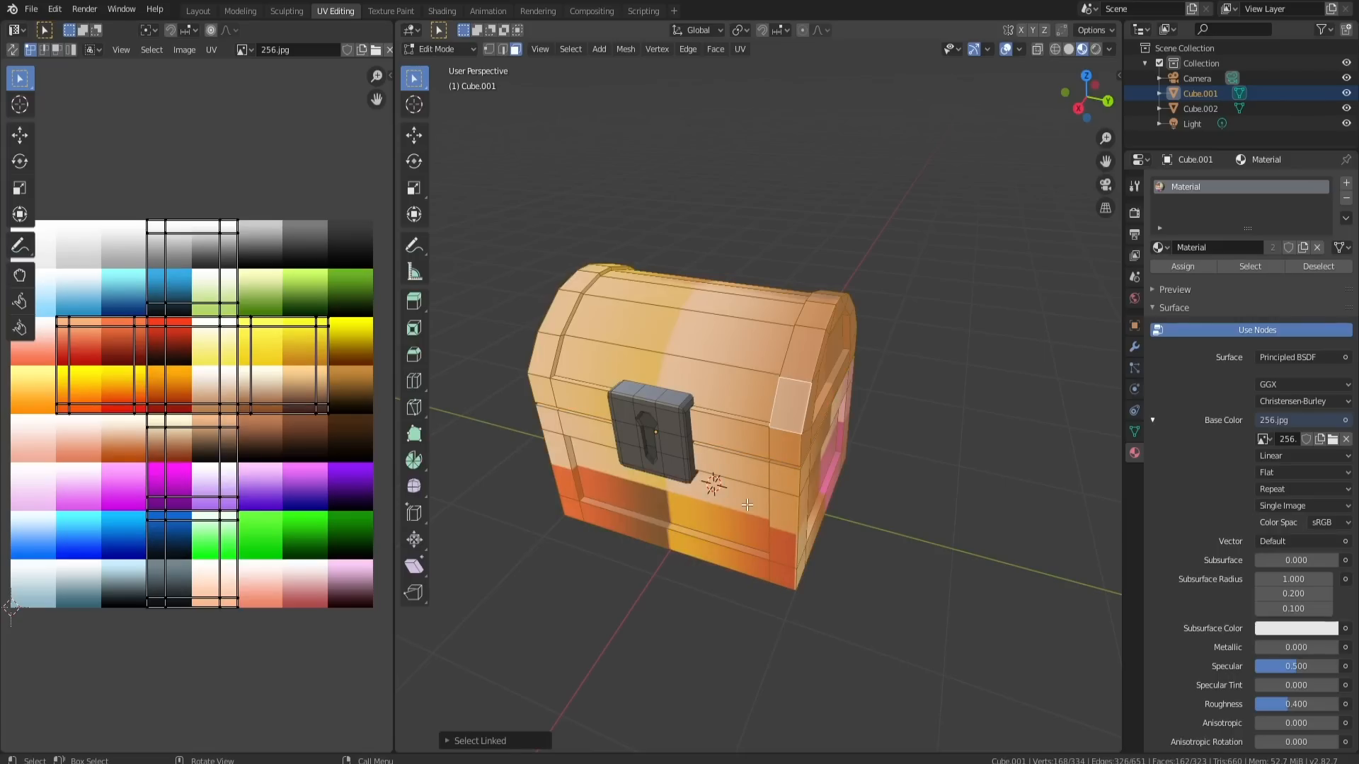
Remove the recessed panel faces on the chest's front, back and ends from the selection
{"action": "left_click", "coordinate": [733, 519], "text": "shift"}
{"action": "middle_click_drag", "start_coordinate": [864, 438], "coordinate": [826, 438]}
{"action": "left_click", "coordinate": [787, 419], "text": "shift"}
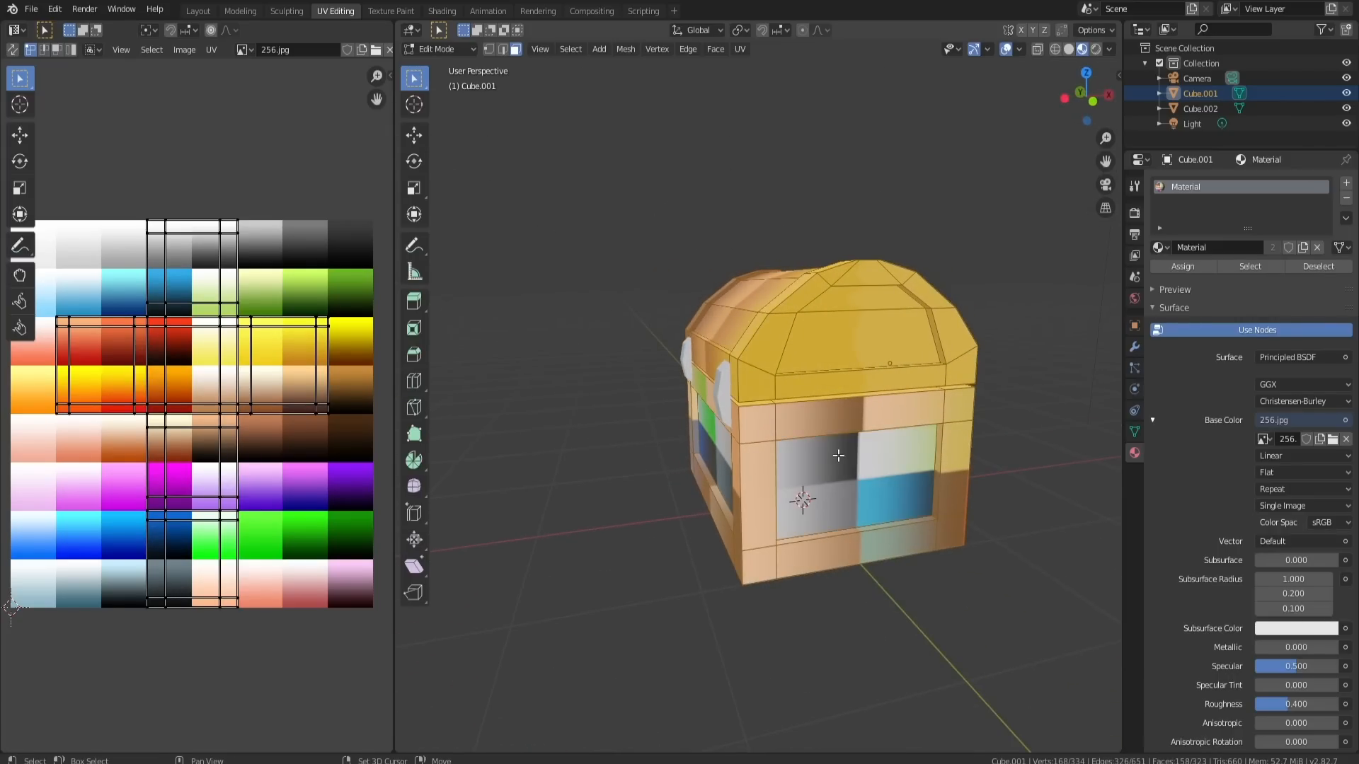
{"action": "left_click", "coordinate": [854, 343], "text": "shift"}
{"action": "left_click", "coordinate": [862, 300], "text": "shift"}
{"action": "middle_click_drag", "start_coordinate": [862, 300], "coordinate": [574, 276]}
{"action": "middle_click_drag", "start_coordinate": [651, 481], "coordinate": [719, 568]}
Remove the lengthwise recessed strips of the domed lid from the selection, leaving only the frame selected
{"action": "left_click", "coordinate": [719, 387], "text": "shift"}
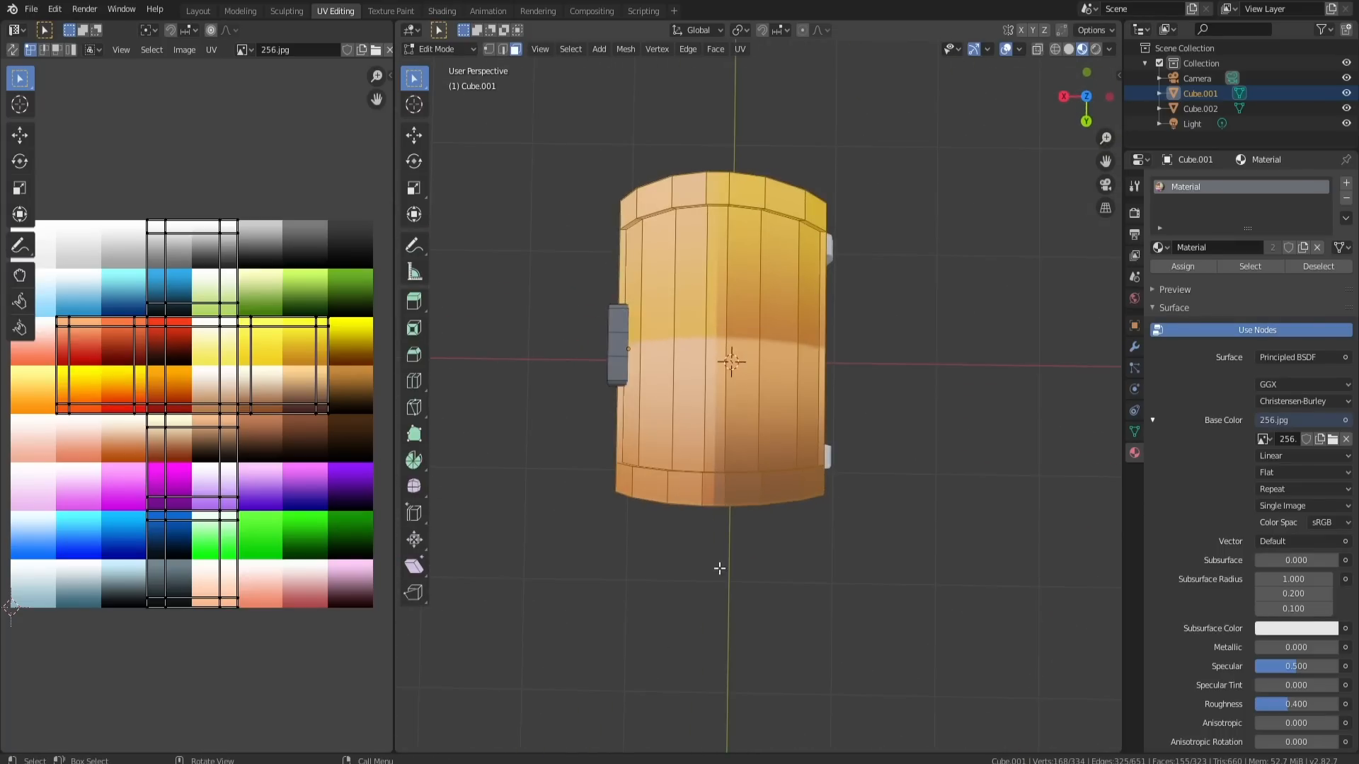
{"action": "left_click", "coordinate": [780, 382], "text": "shift"}
{"action": "left_click", "coordinate": [744, 391], "text": "shift"}
{"action": "left_click", "coordinate": [717, 398], "text": "shift"}
{"action": "left_click", "coordinate": [692, 404], "text": "shift"}
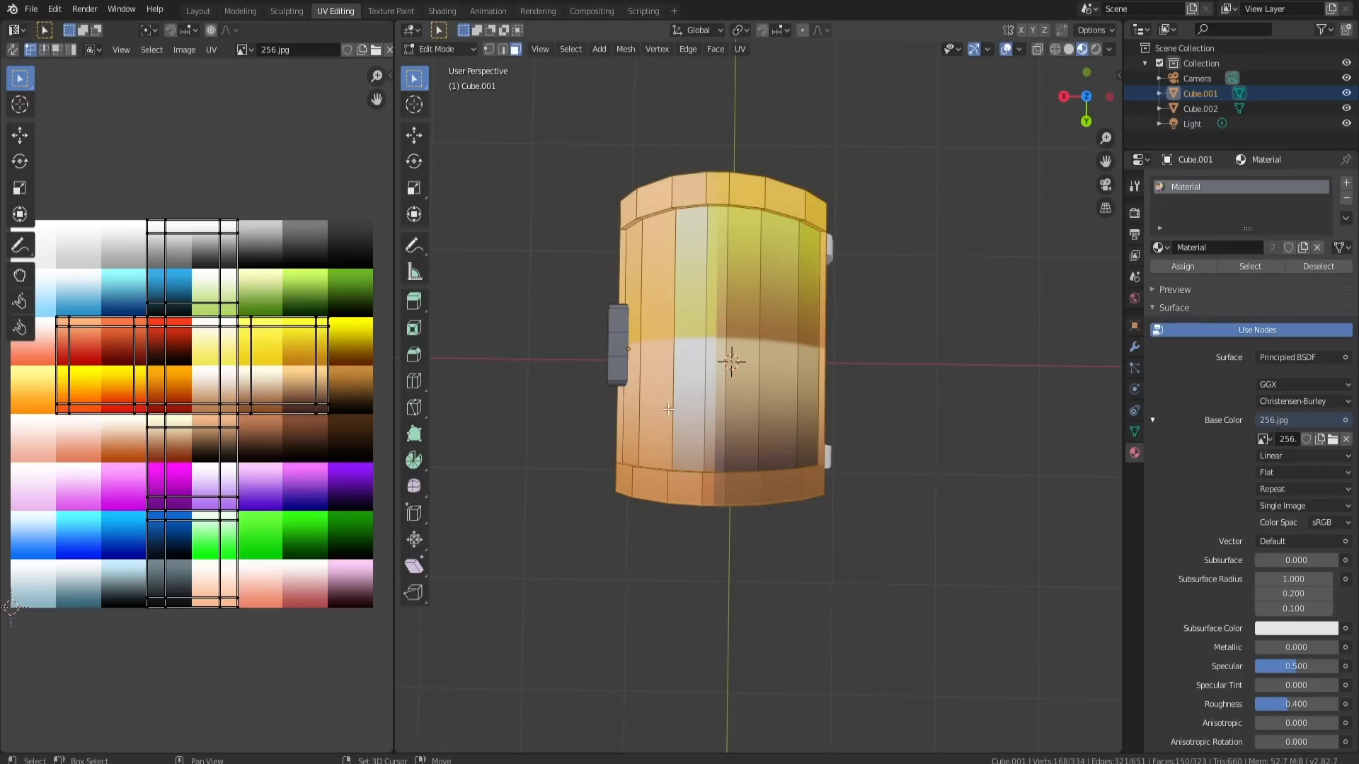
{"action": "left_click", "coordinate": [634, 411], "text": "shift"}
{"action": "middle_click_drag", "start_coordinate": [634, 411], "coordinate": [786, 388]}
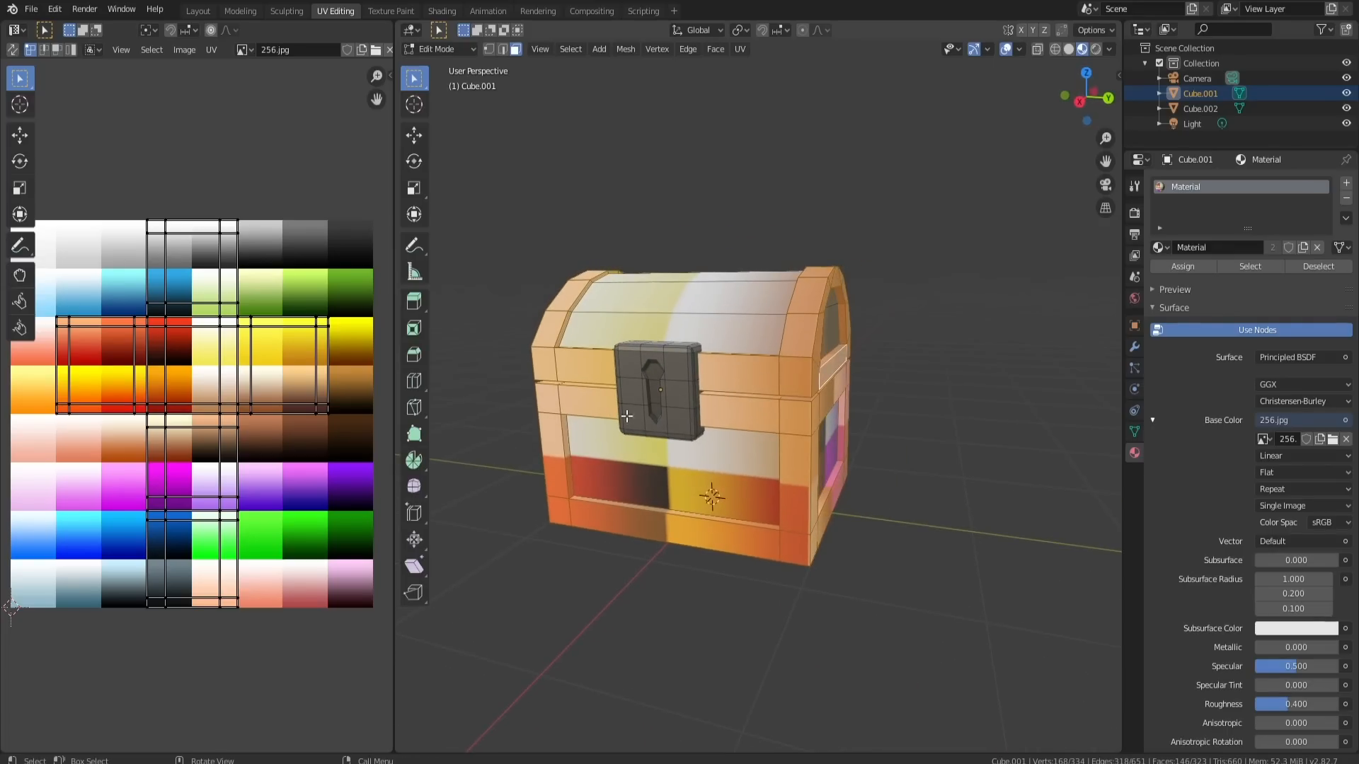
Scale the frame's UVs to 0, place them on the medium grey swatch in the palette's first row, and leave Edit Mode
{"action": "key", "text": "a"}
{"action": "key", "text": "s"}
{"action": "key", "text": "0"}
{"action": "key", "text": "Return"}
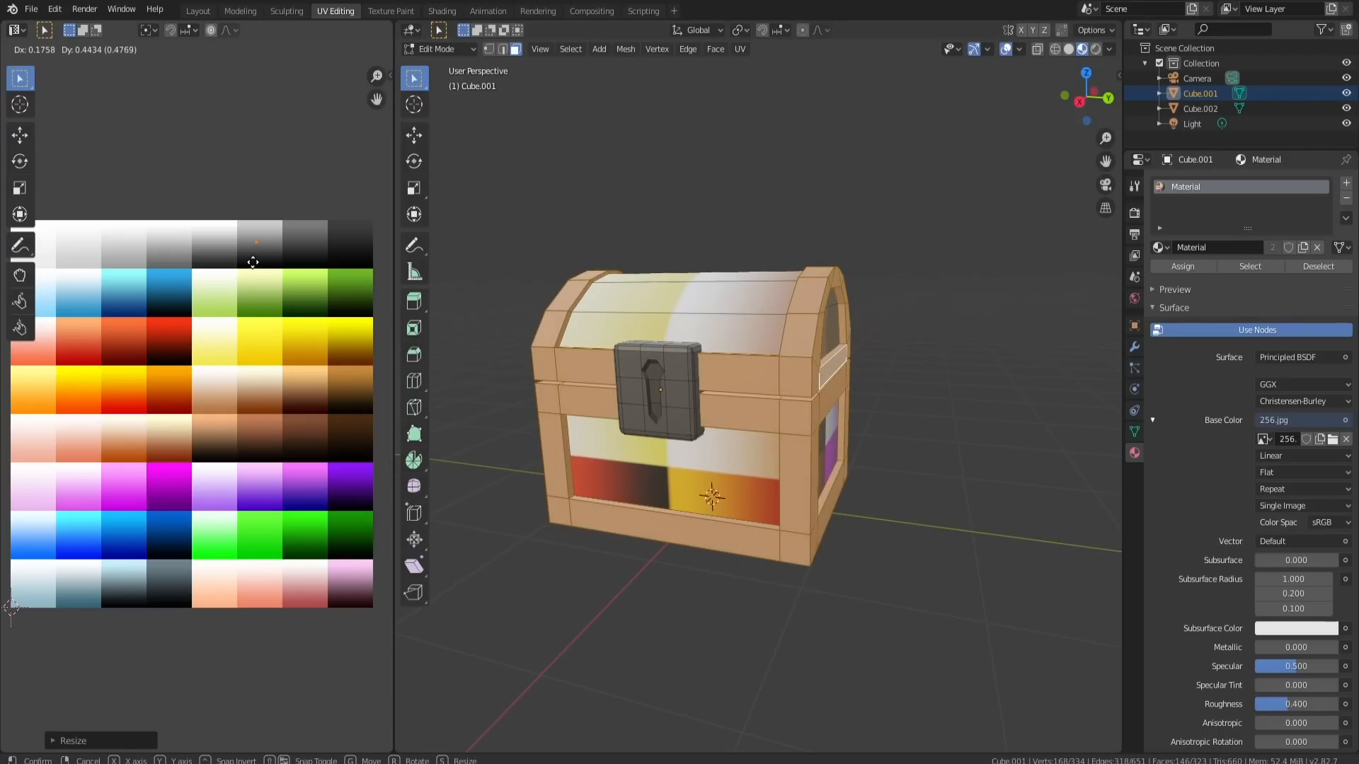
{"action": "key", "text": "Tab"}
Reopen the chest in Edit Mode and select all the lengthwise recessed strips of the domed lid
{"action": "middle_click_drag", "start_coordinate": [758, 338], "coordinate": [798, 366]}
{"action": "key", "text": "Tab"}
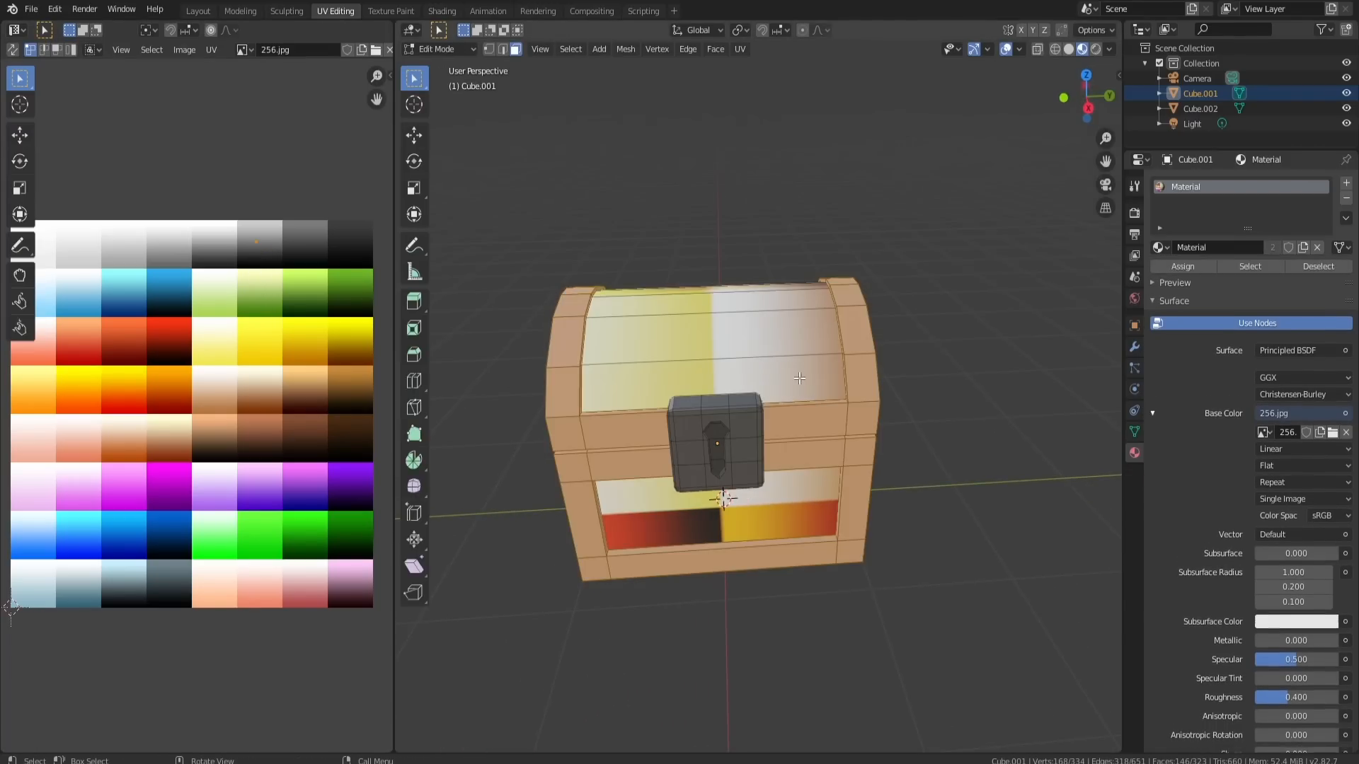
{"action": "left_click", "coordinate": [796, 368]}
{"action": "left_click", "coordinate": [786, 335], "text": "shift"}
{"action": "left_click", "coordinate": [791, 300], "text": "shift"}
{"action": "middle_click_drag", "start_coordinate": [790, 301], "coordinate": [658, 351]}
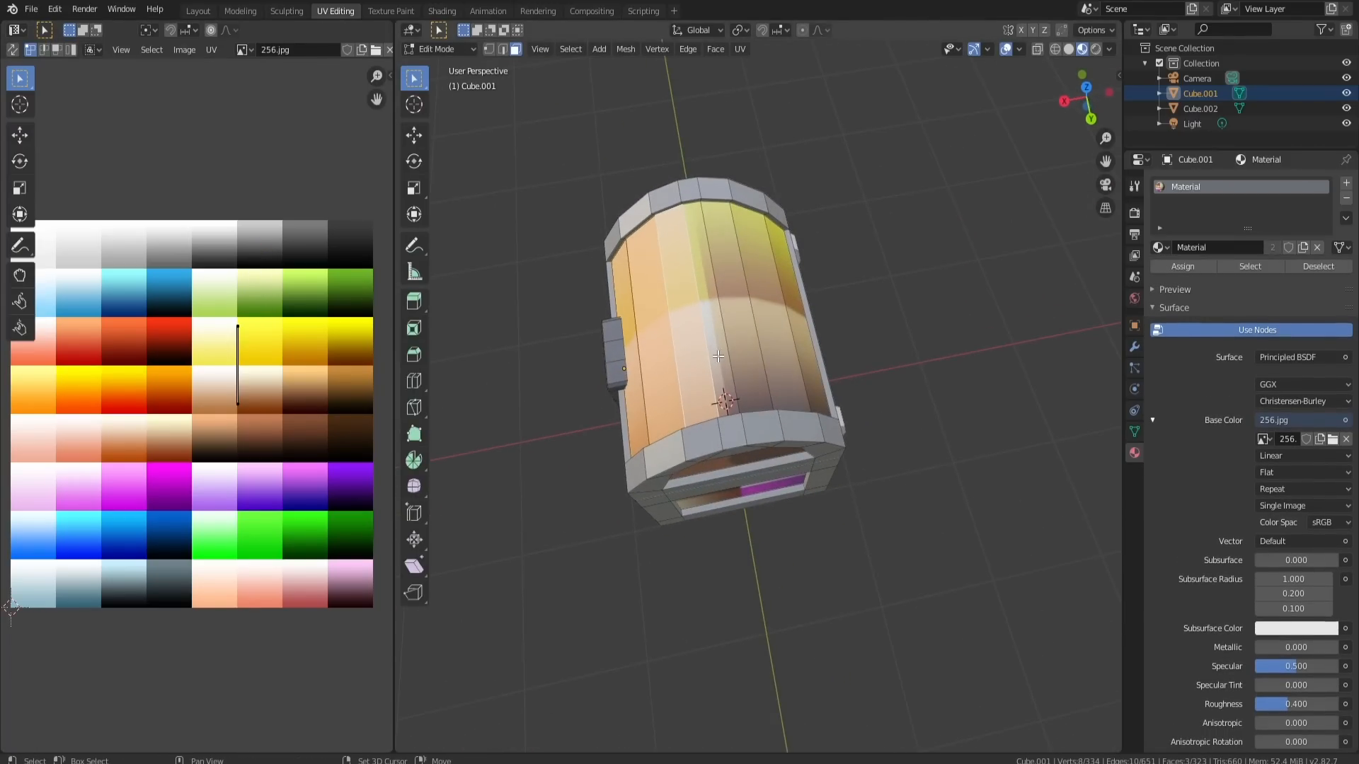
{"action": "left_click", "coordinate": [714, 346], "text": "shift"}
{"action": "left_click", "coordinate": [749, 349], "text": "shift"}
{"action": "left_click", "coordinate": [777, 347], "text": "shift"}
{"action": "left_click", "coordinate": [807, 343], "text": "shift"}
{"action": "middle_click_drag", "start_coordinate": [745, 419], "coordinate": [737, 359]}
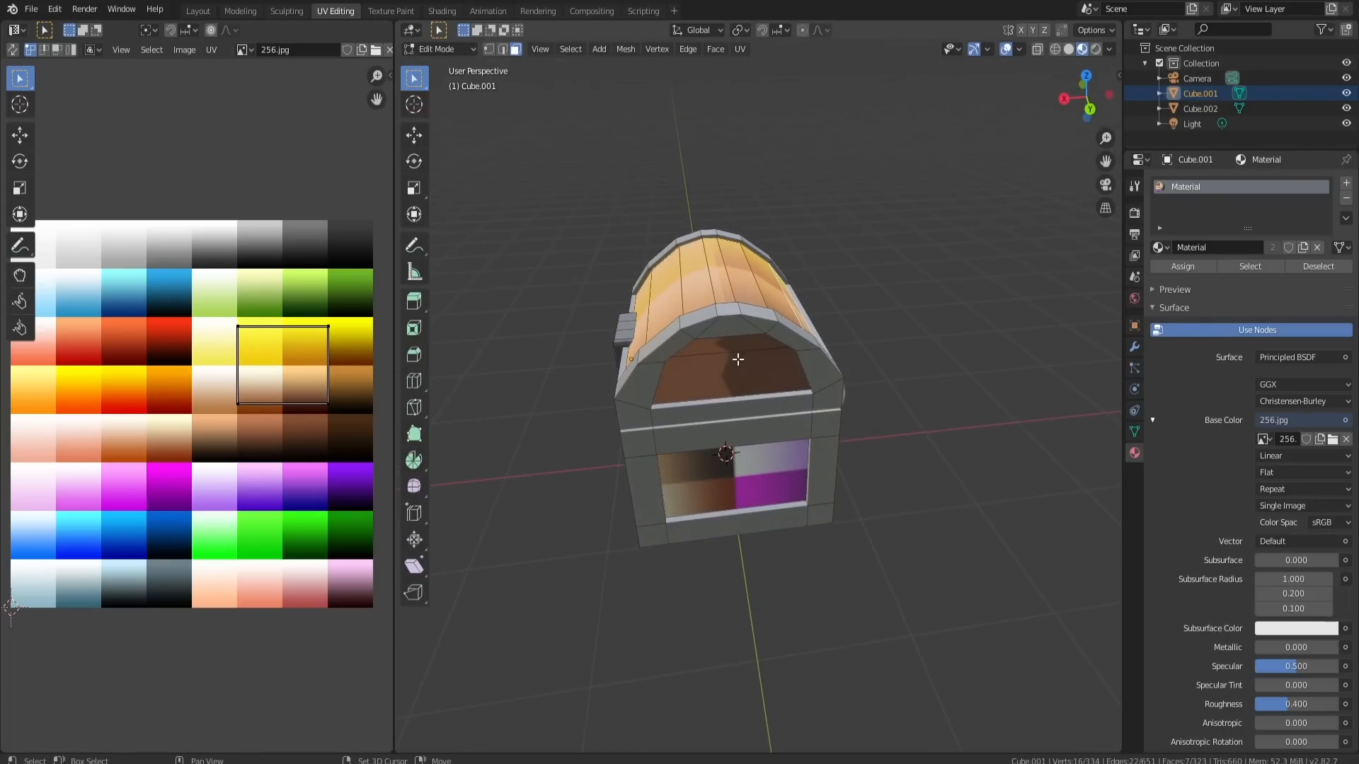
Add the recessed panel faces on the chest's ends, back and front to the selection
{"action": "left_click", "coordinate": [745, 368], "text": "shift"}
{"action": "left_click", "coordinate": [747, 457], "text": "shift"}
{"action": "middle_click_drag", "start_coordinate": [748, 457], "coordinate": [716, 386]}
{"action": "left_click", "coordinate": [836, 443], "text": "shift"}
{"action": "left_click", "coordinate": [782, 476], "text": "shift"}
{"action": "left_click", "coordinate": [796, 470], "text": "shift"}
{"action": "left_click", "coordinate": [741, 459], "text": "shift"}
{"action": "left_click", "coordinate": [695, 448], "text": "shift"}
{"action": "left_click", "coordinate": [737, 497], "text": "shift"}
{"action": "middle_click_drag", "start_coordinate": [737, 497], "coordinate": [867, 556]}
Scale the selected panels' UVs to 0, place them on a brown swatch of the palette, and leave Edit Mode
{"action": "key", "text": "s"}
{"action": "key", "text": "0"}
{"action": "key", "text": "Return"}
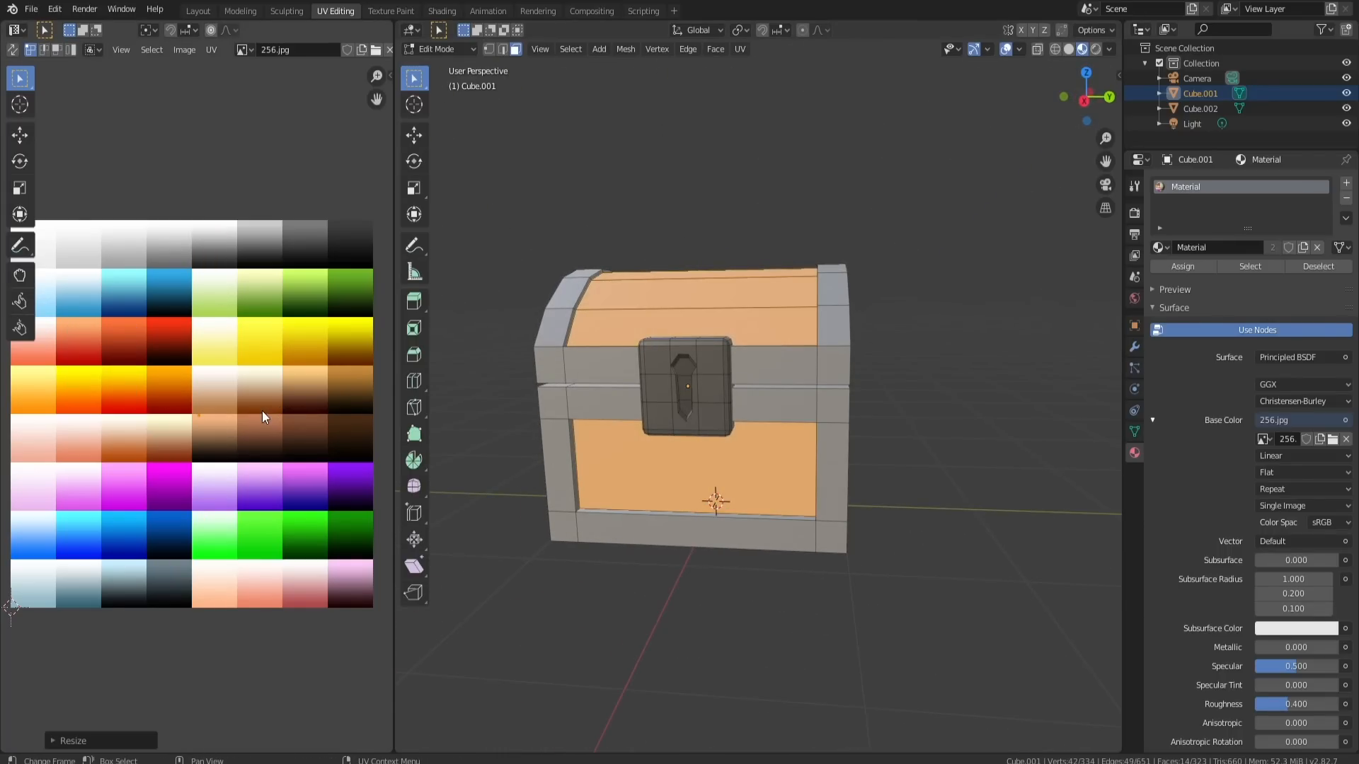
{"action": "left_click", "coordinate": [322, 470]}
{"action": "key", "text": "Tab"}
Reopen the chest in Edit Mode and select the still uncoloured recessed panel faces on the lid's two ends
{"action": "middle_click_drag", "start_coordinate": [694, 384], "coordinate": [896, 351]}
{"action": "key", "text": "Tab"}
{"action": "left_click", "coordinate": [773, 382]}
{"action": "left_click", "coordinate": [776, 344], "text": "shift"}
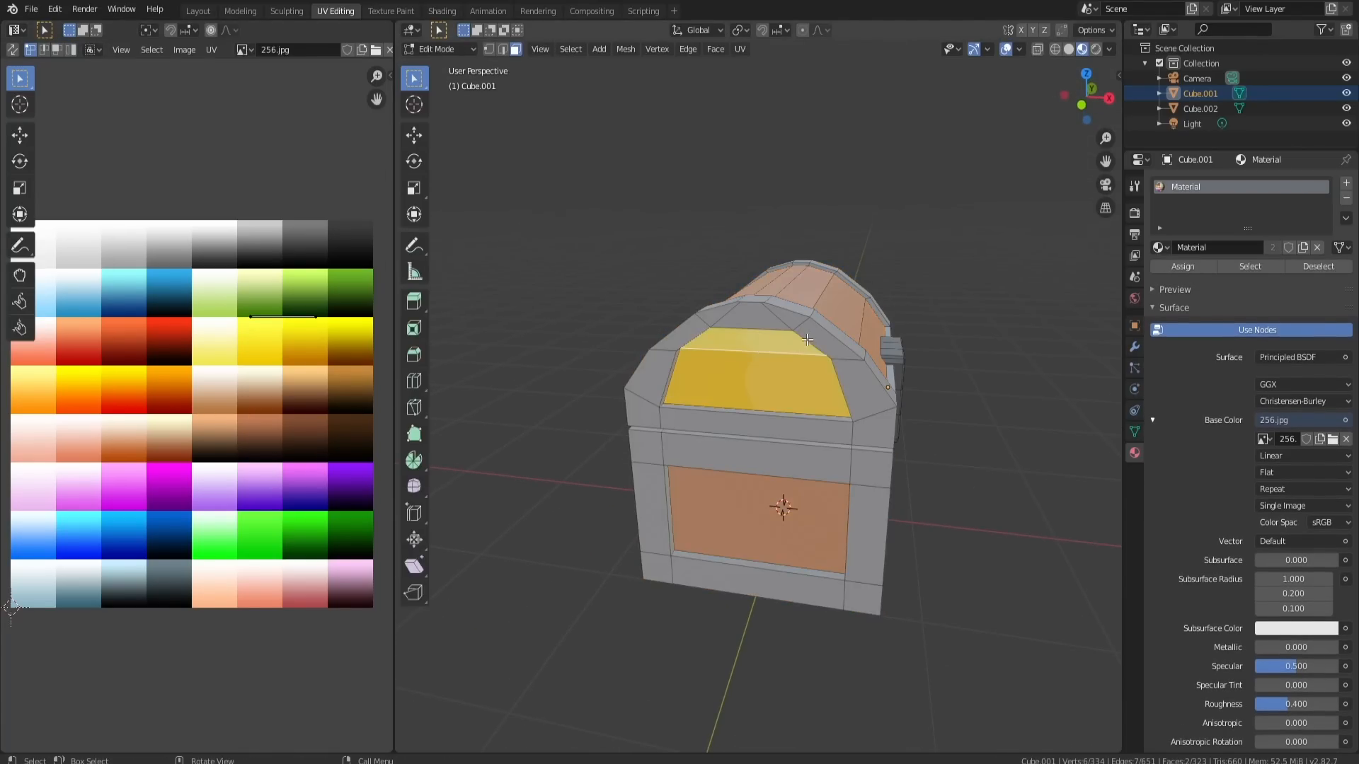
{"action": "middle_click_drag", "start_coordinate": [777, 345], "coordinate": [729, 376]}
{"action": "left_click", "coordinate": [728, 375], "text": "shift"}
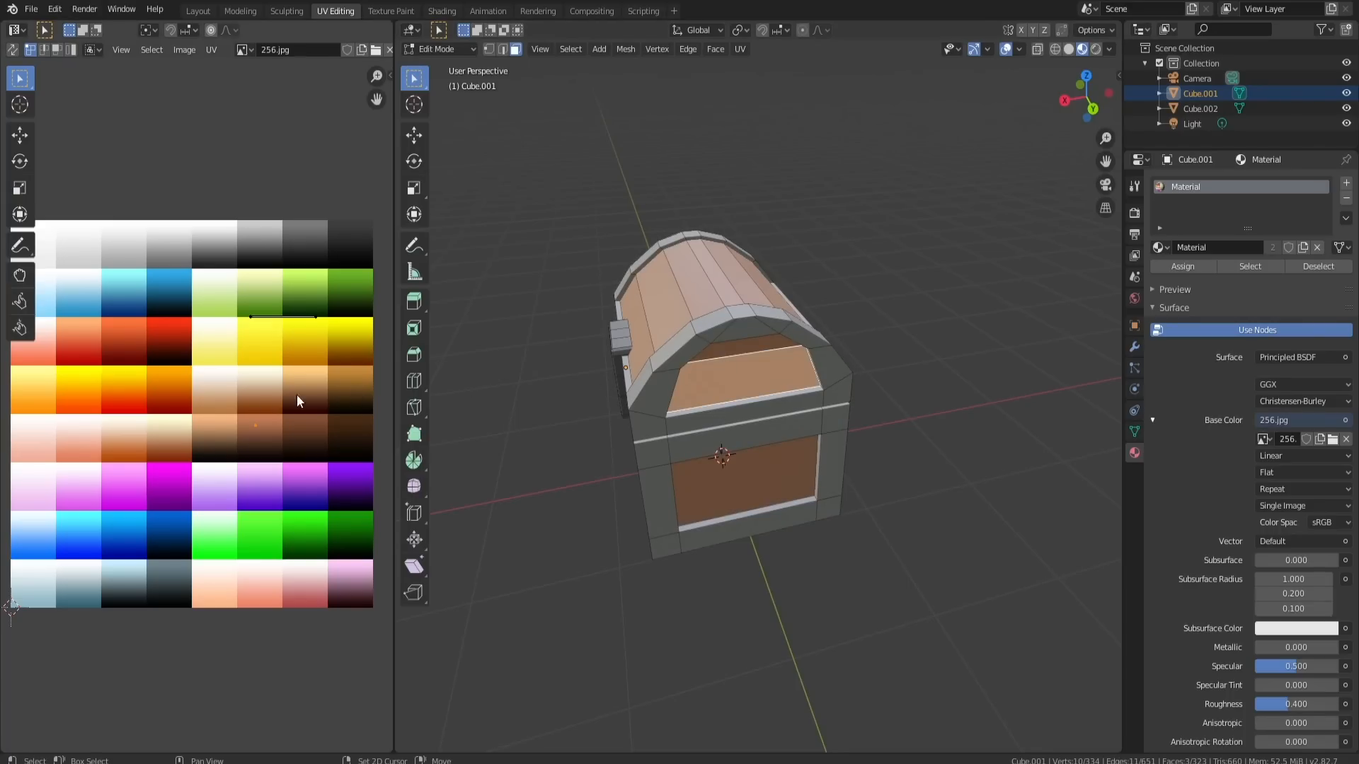
Scale the selected lid end panels' UVs to 0 and place them on the brown swatch used for the other panels
{"action": "key", "text": "s"}
{"action": "key", "text": "0"}
{"action": "key", "text": "Return"}
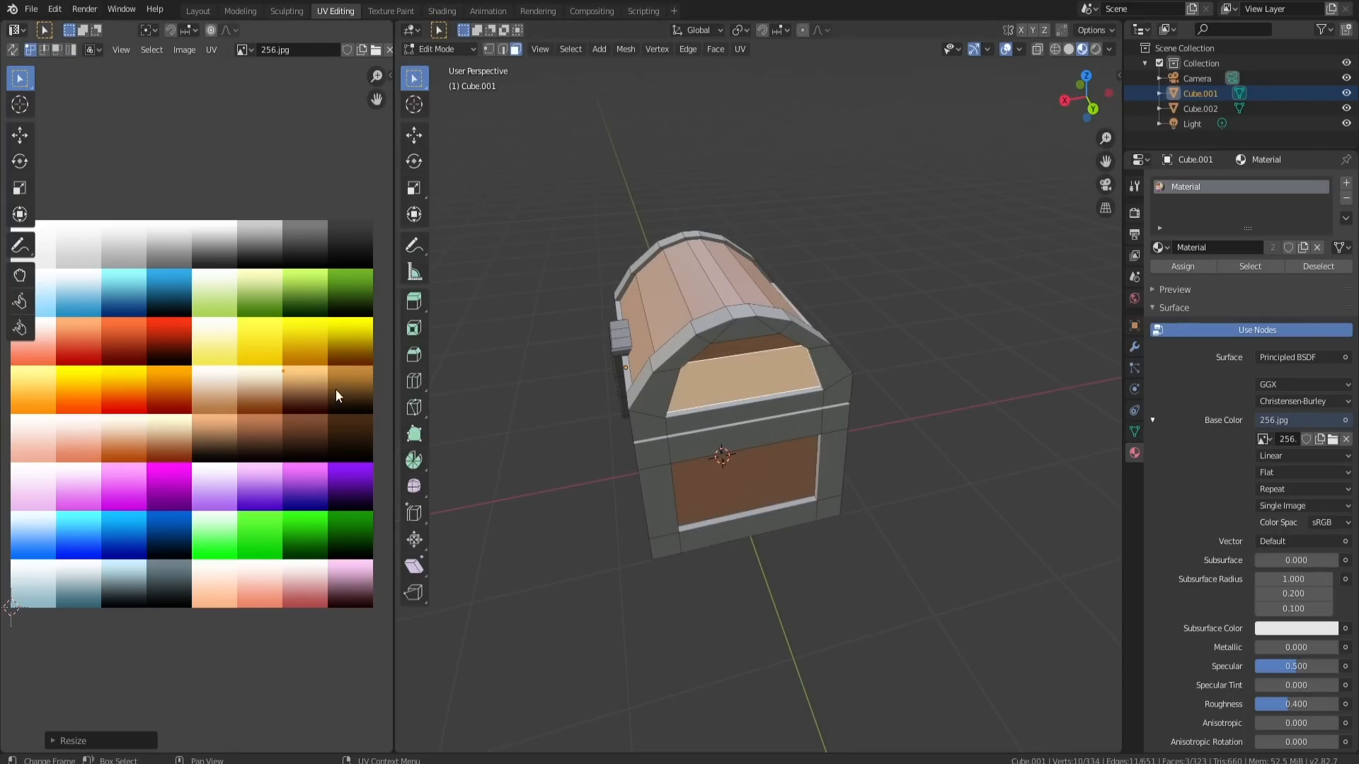
{"action": "key", "text": "g"}
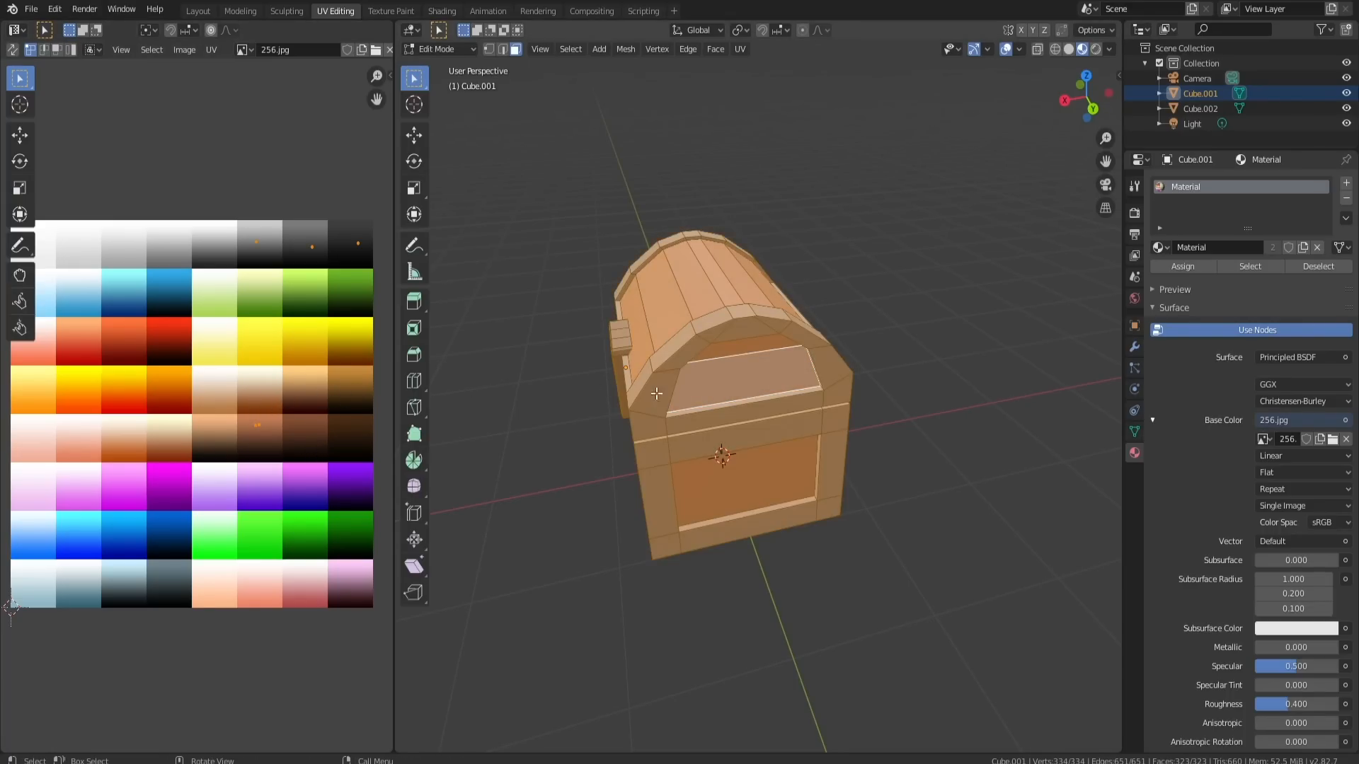
Try to scale the UVs of all the chest's faces to 0, undo it, and leave Edit Mode
{"action": "key", "text": "a"}
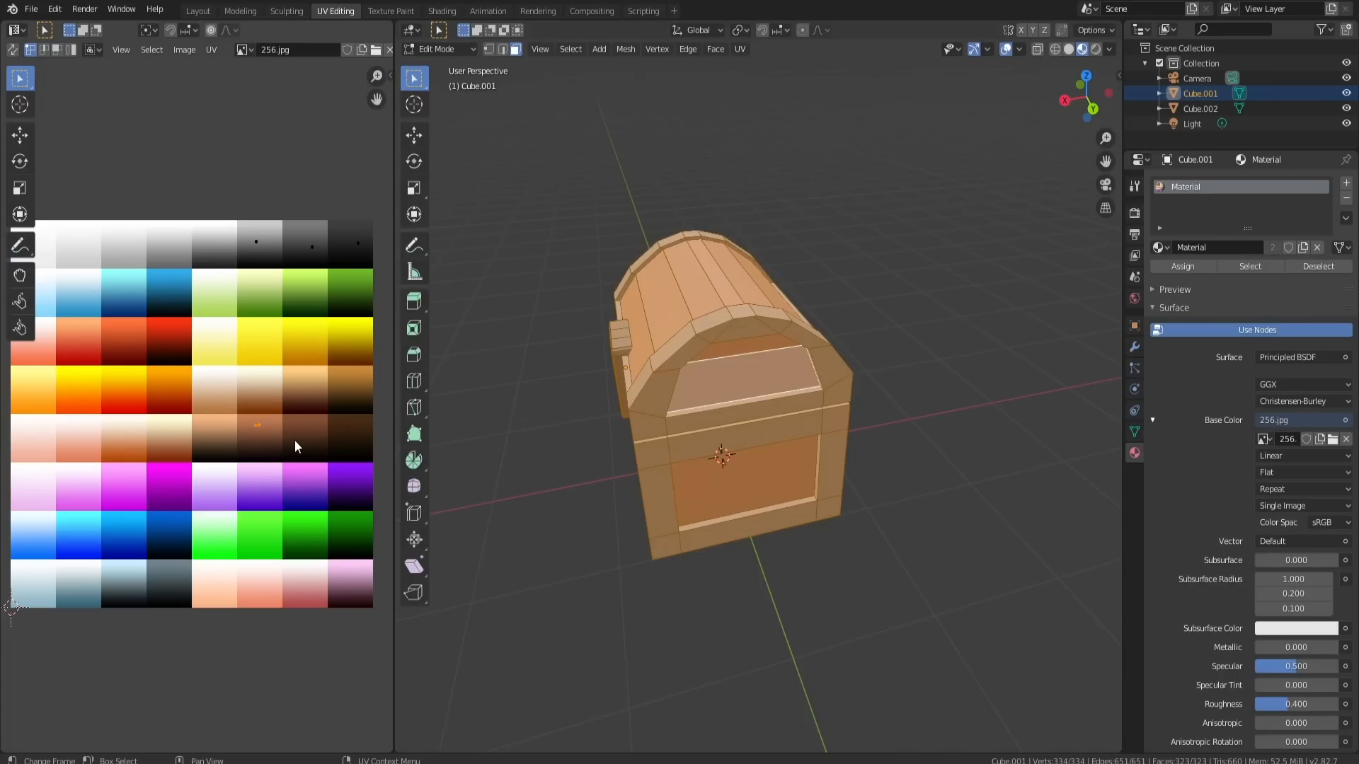
{"action": "key", "text": "s"}
{"action": "key", "text": "0"}
{"action": "key", "text": "Return"}
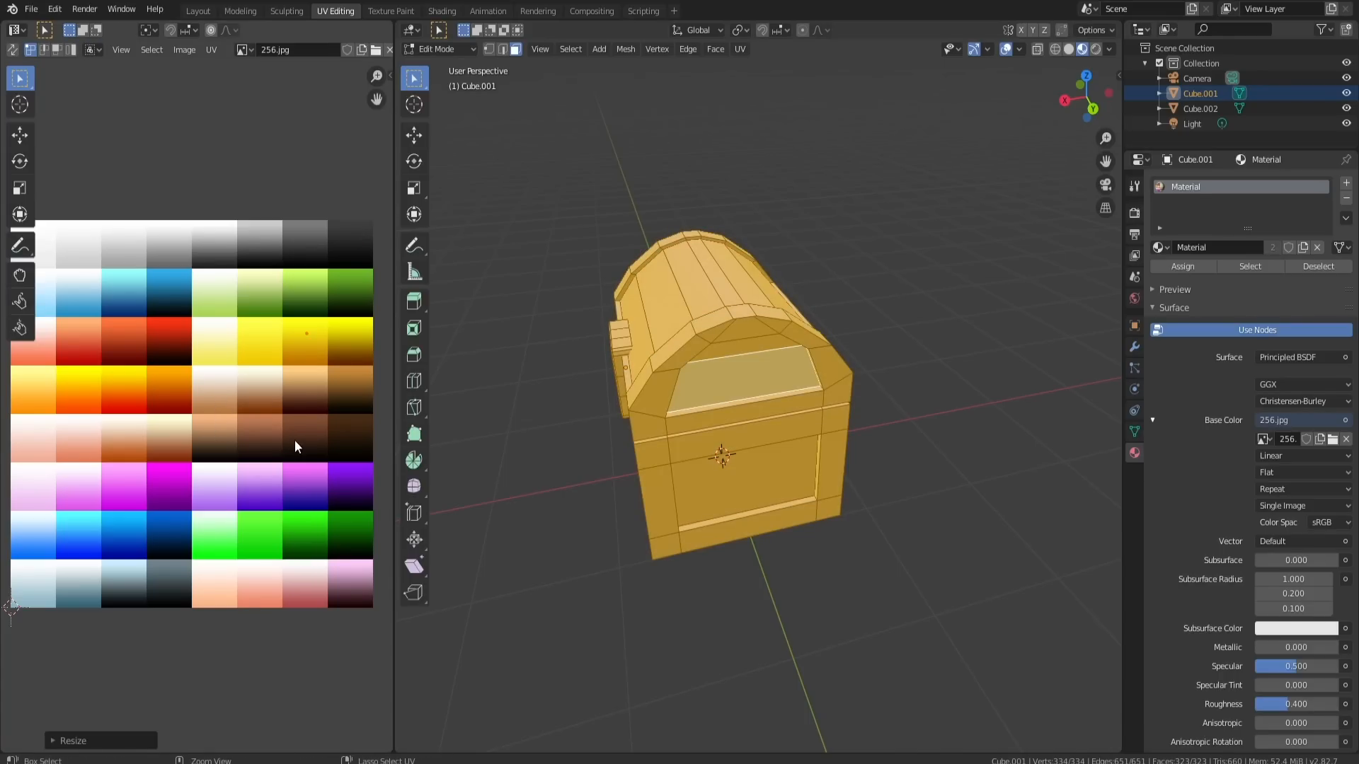
{"action": "key", "text": "ctrl+z"}
{"action": "key", "text": "s"}
{"action": "left_click", "coordinate": [305, 441]}
{"action": "key", "text": "Tab"}
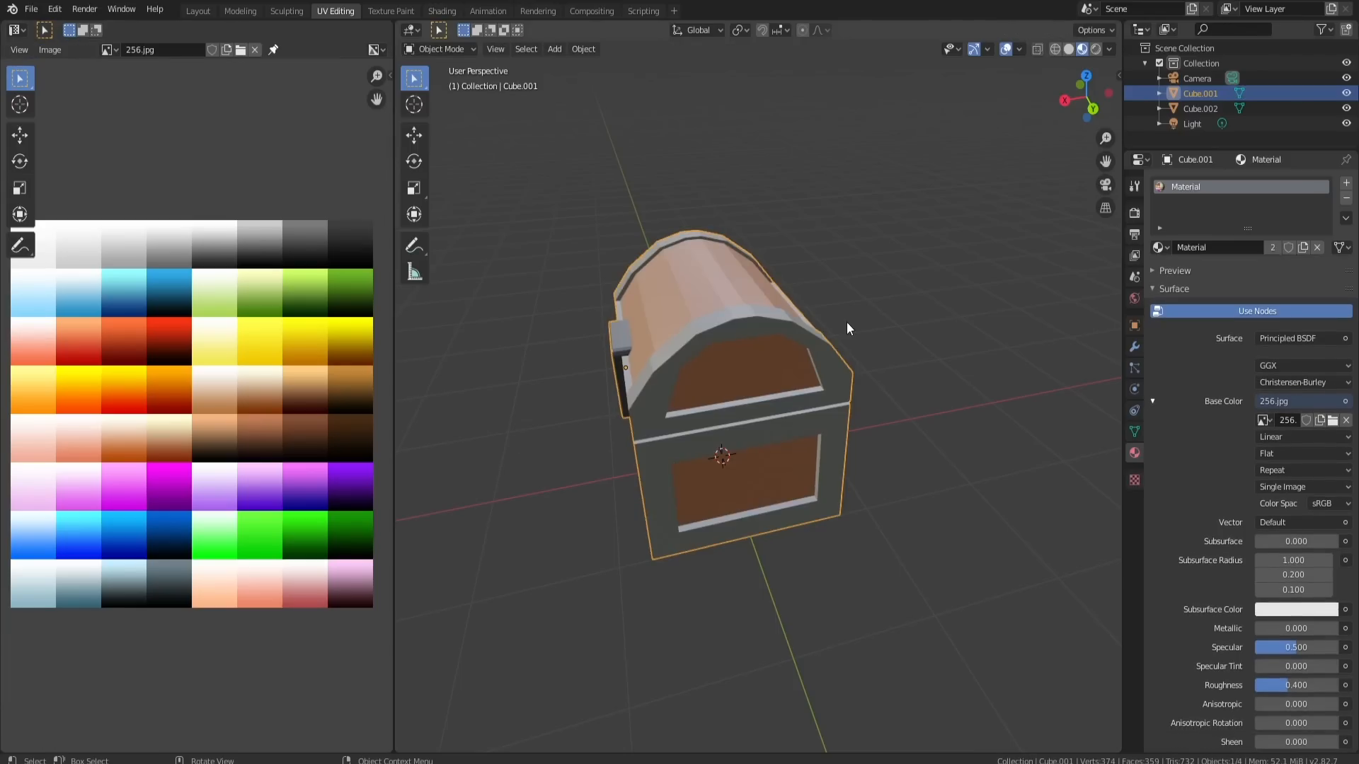
Select the whole lock plate in Edit Mode, move its UVs to a lighter grey on the palette, and leave Edit Mode
{"action": "middle_click_drag", "start_coordinate": [847, 323], "coordinate": [724, 359]}
{"action": "key", "text": "Tab"}
{"action": "left_click", "coordinate": [736, 353]}
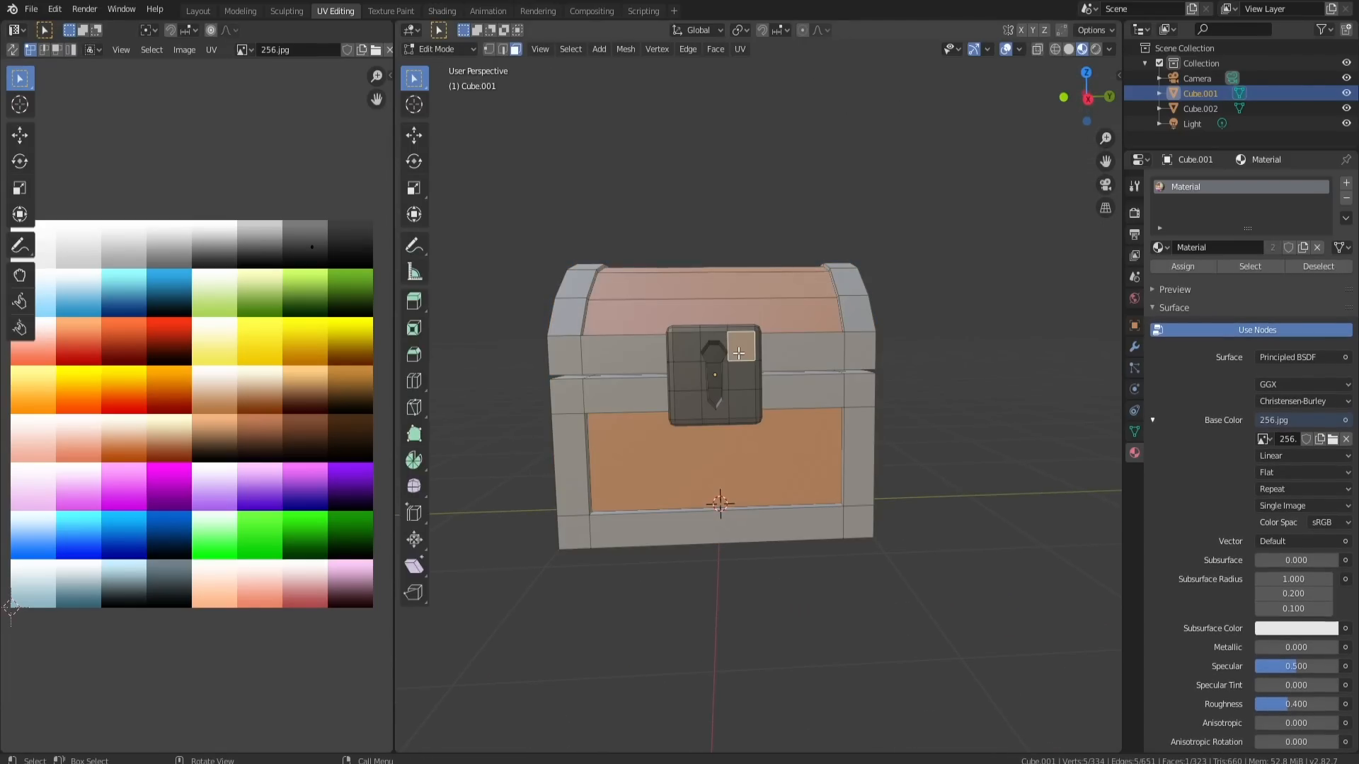
{"action": "key", "text": "l"}
{"action": "scroll", "coordinate": [739, 353], "scroll_direction": "up", "scroll_amount": 5}
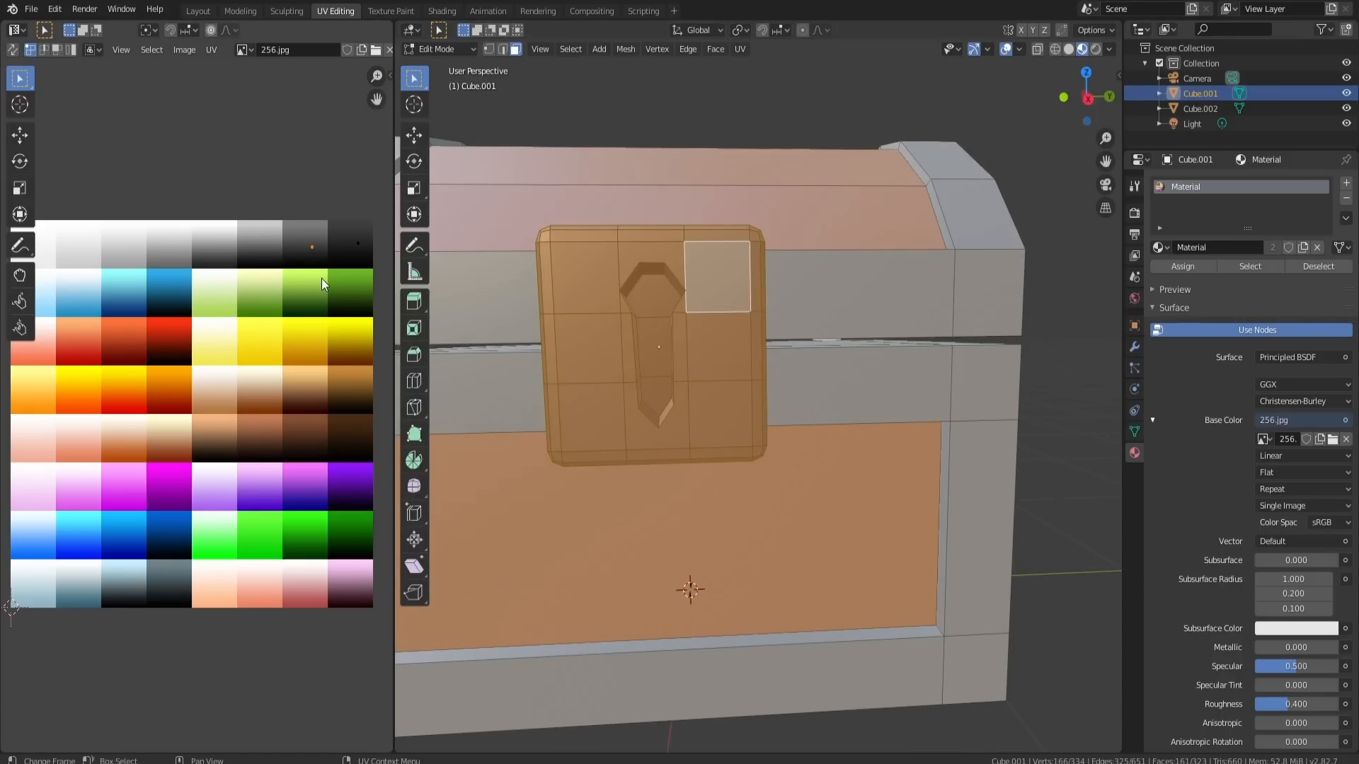
{"action": "key", "text": "Tab"}
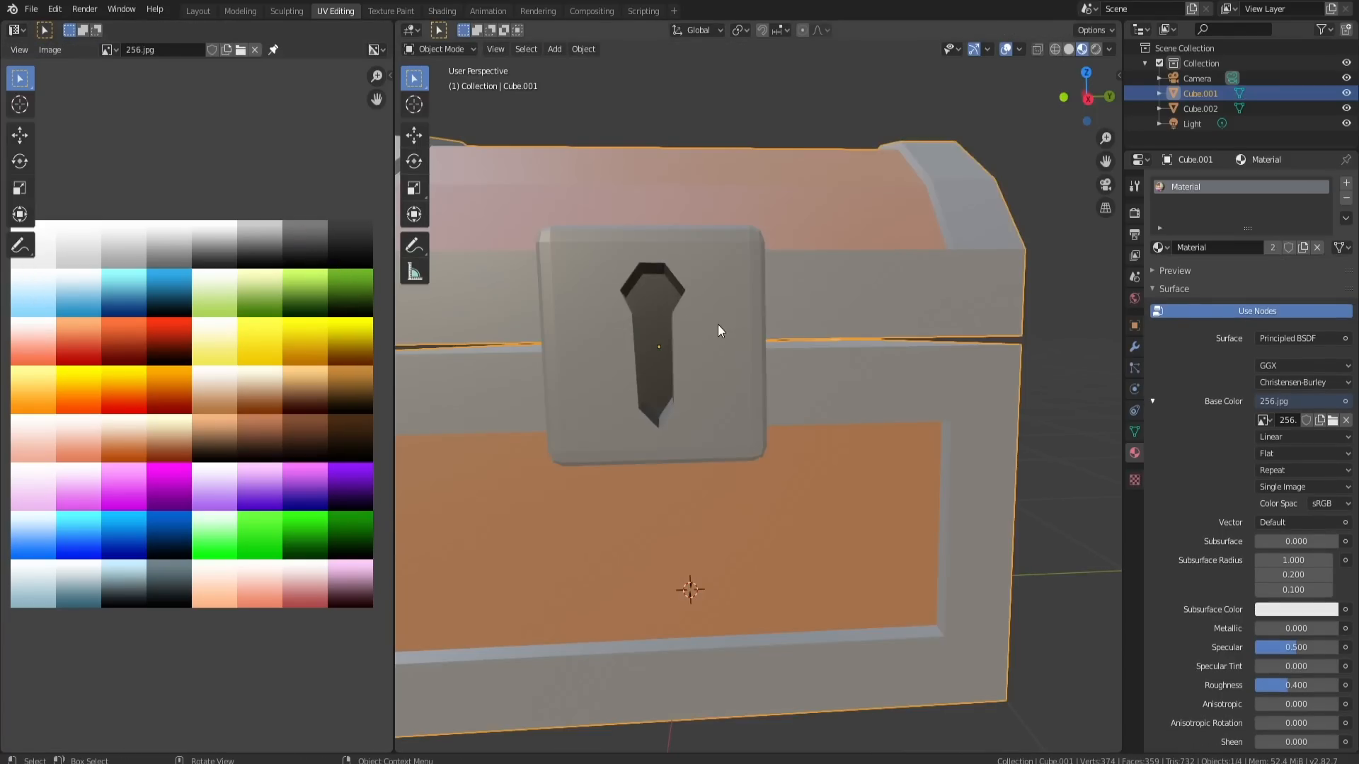
Switch to the Layout workspace and set the viewport shading to Material Preview
{"action": "scroll", "coordinate": [720, 328], "scroll_direction": "down", "scroll_amount": 3}
{"action": "scroll", "coordinate": [762, 294], "scroll_direction": "down", "scroll_amount": 2}
{"action": "middle_click_drag", "start_coordinate": [758, 307], "coordinate": [778, 231]}
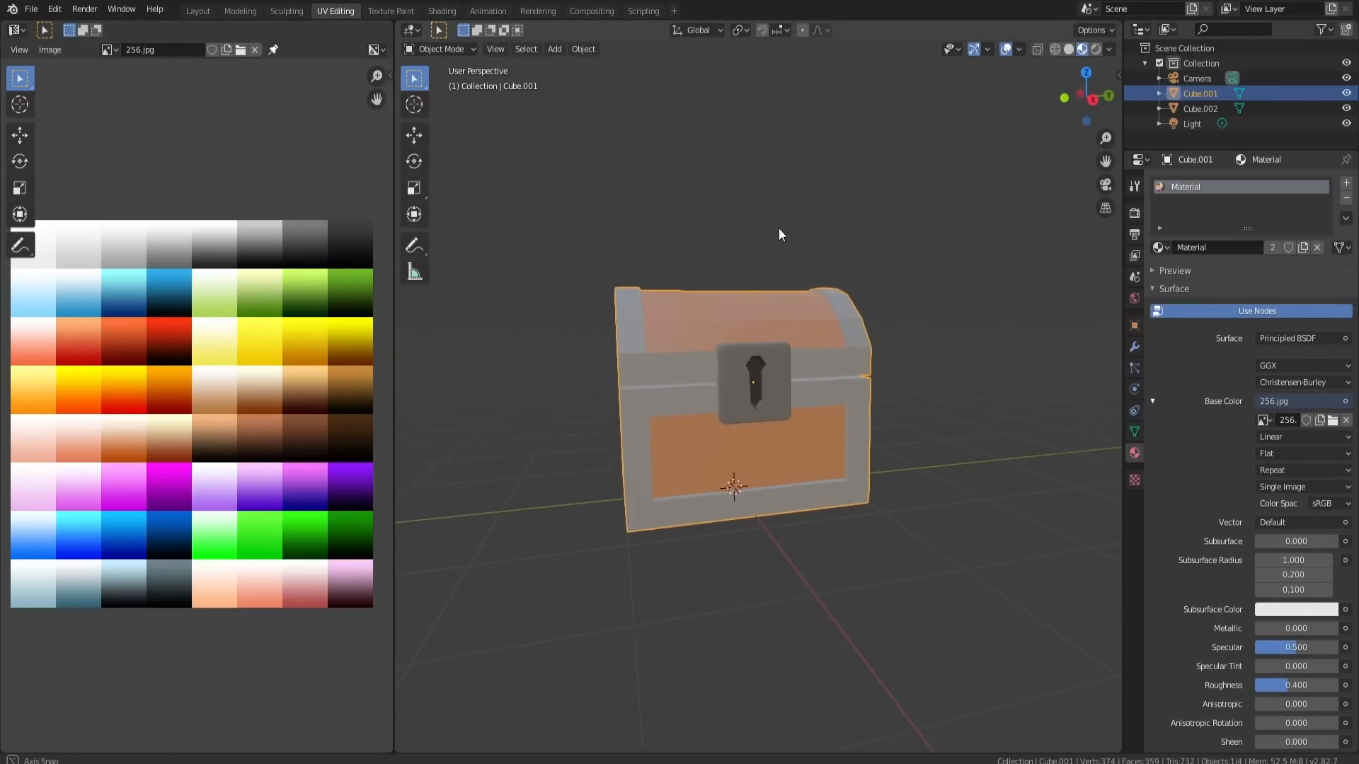
{"action": "left_click", "coordinate": [195, 11]}
{"action": "middle_click_drag", "start_coordinate": [431, 161], "coordinate": [538, 241]}
{"action": "key", "text": "z"}
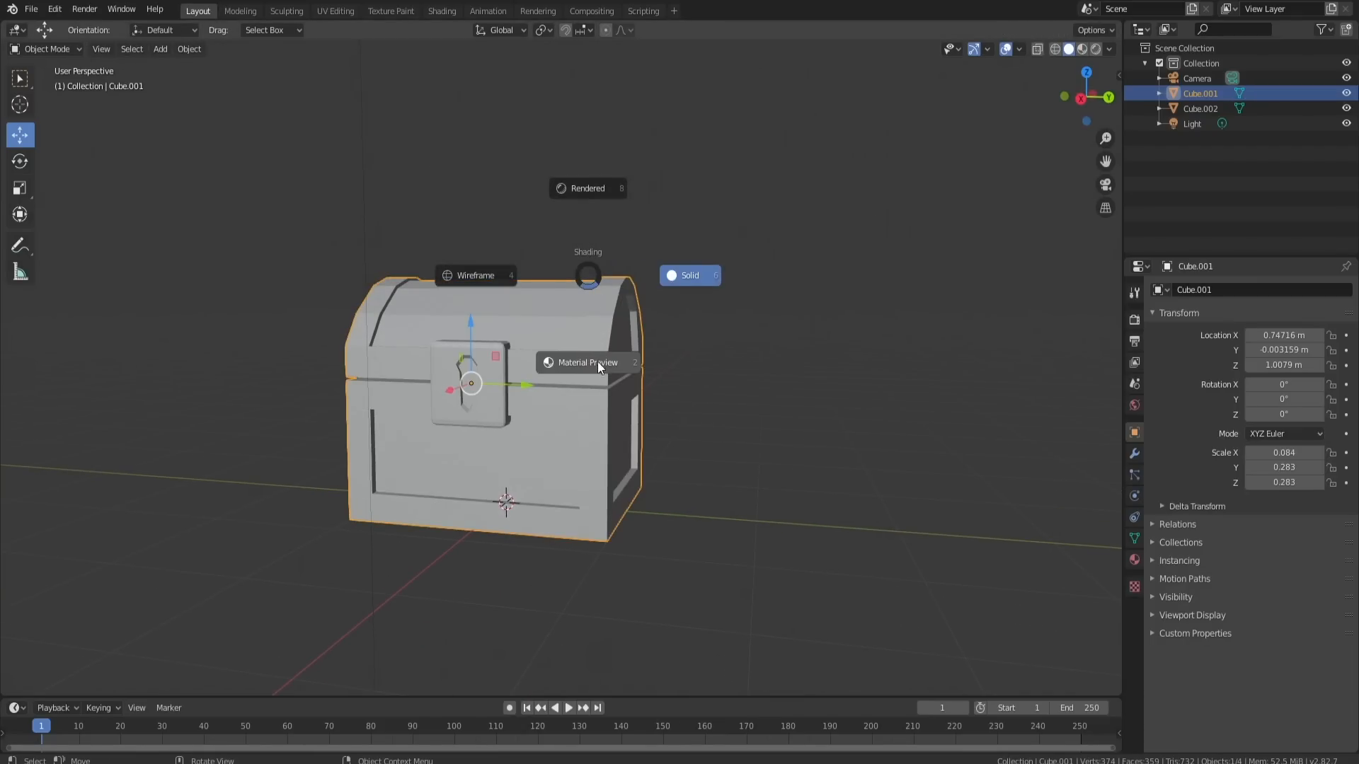
{"action": "left_click", "coordinate": [598, 365]}
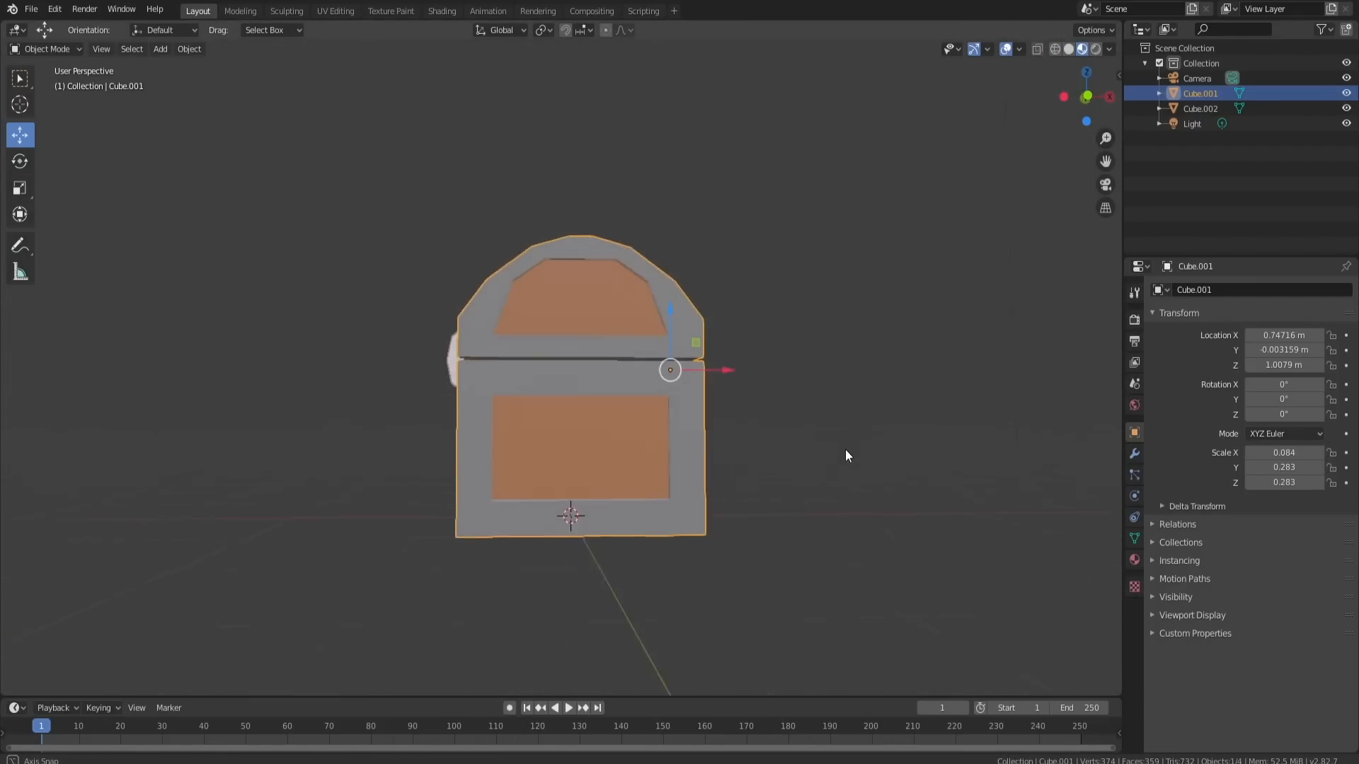